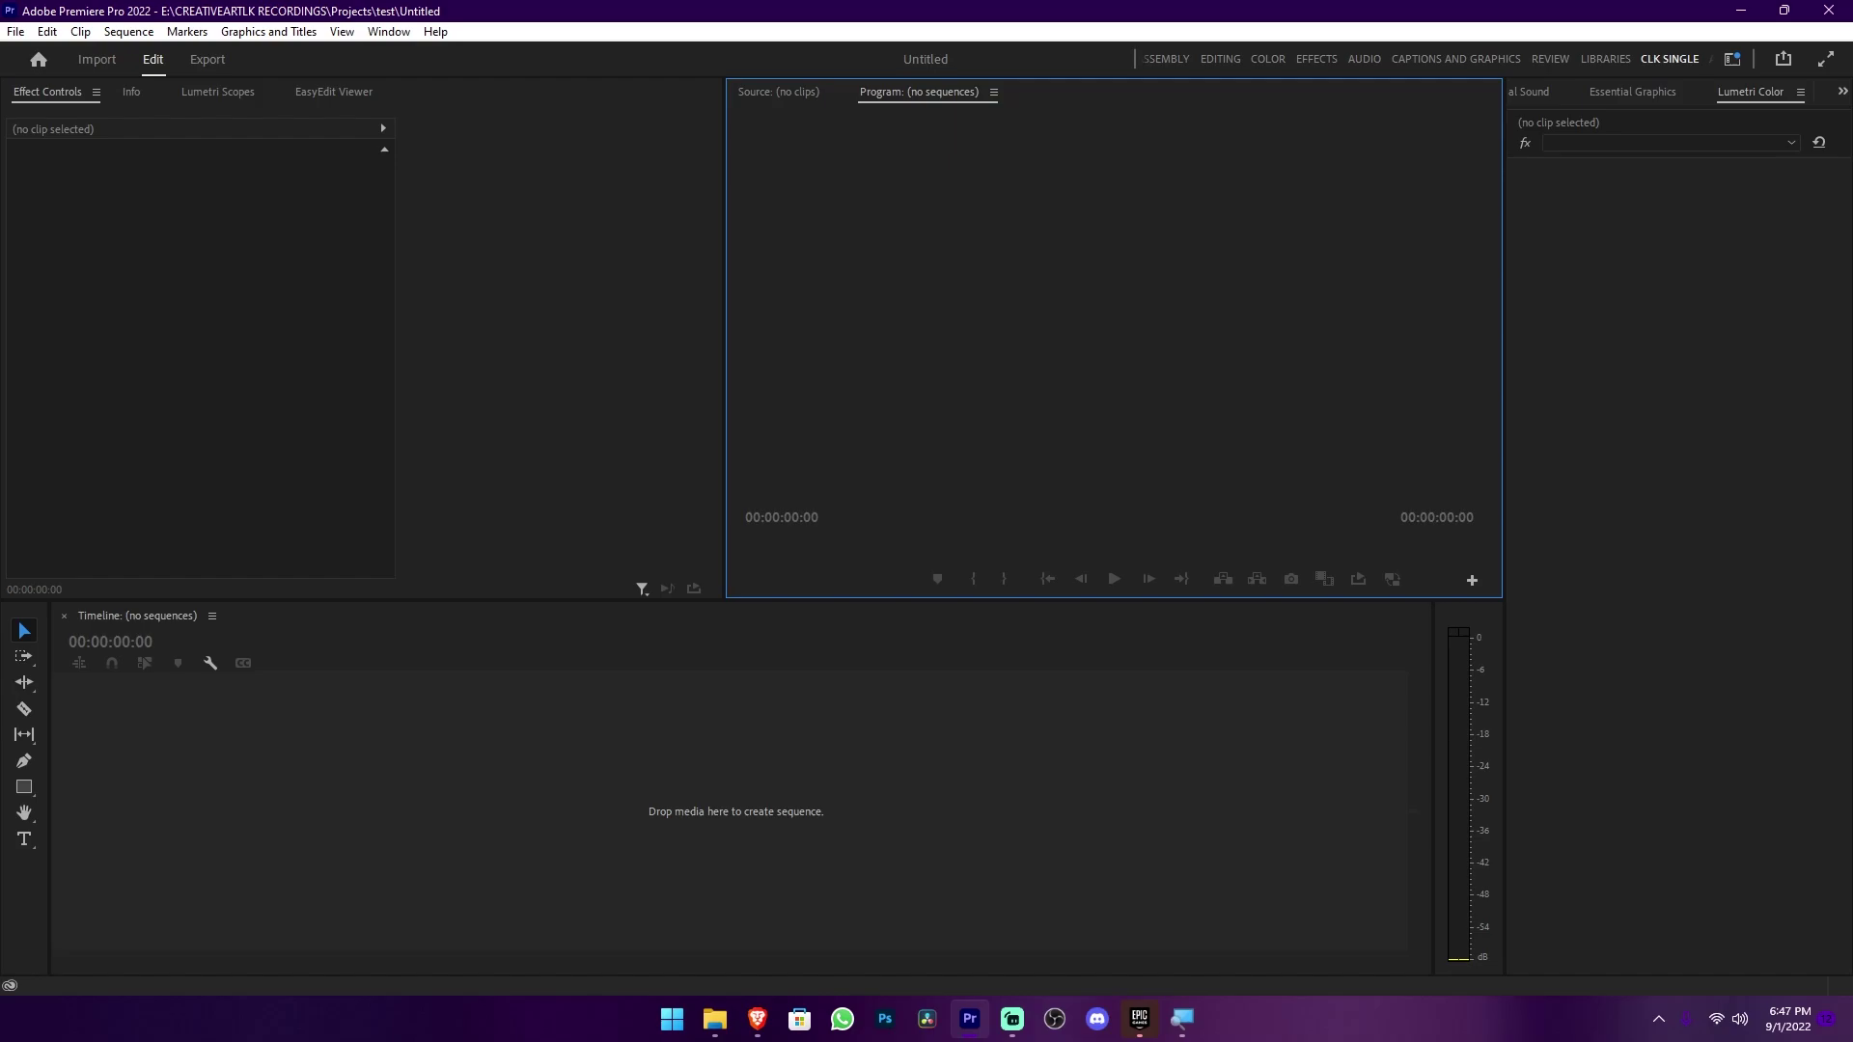
Open the General preferences
left_click(48, 32)
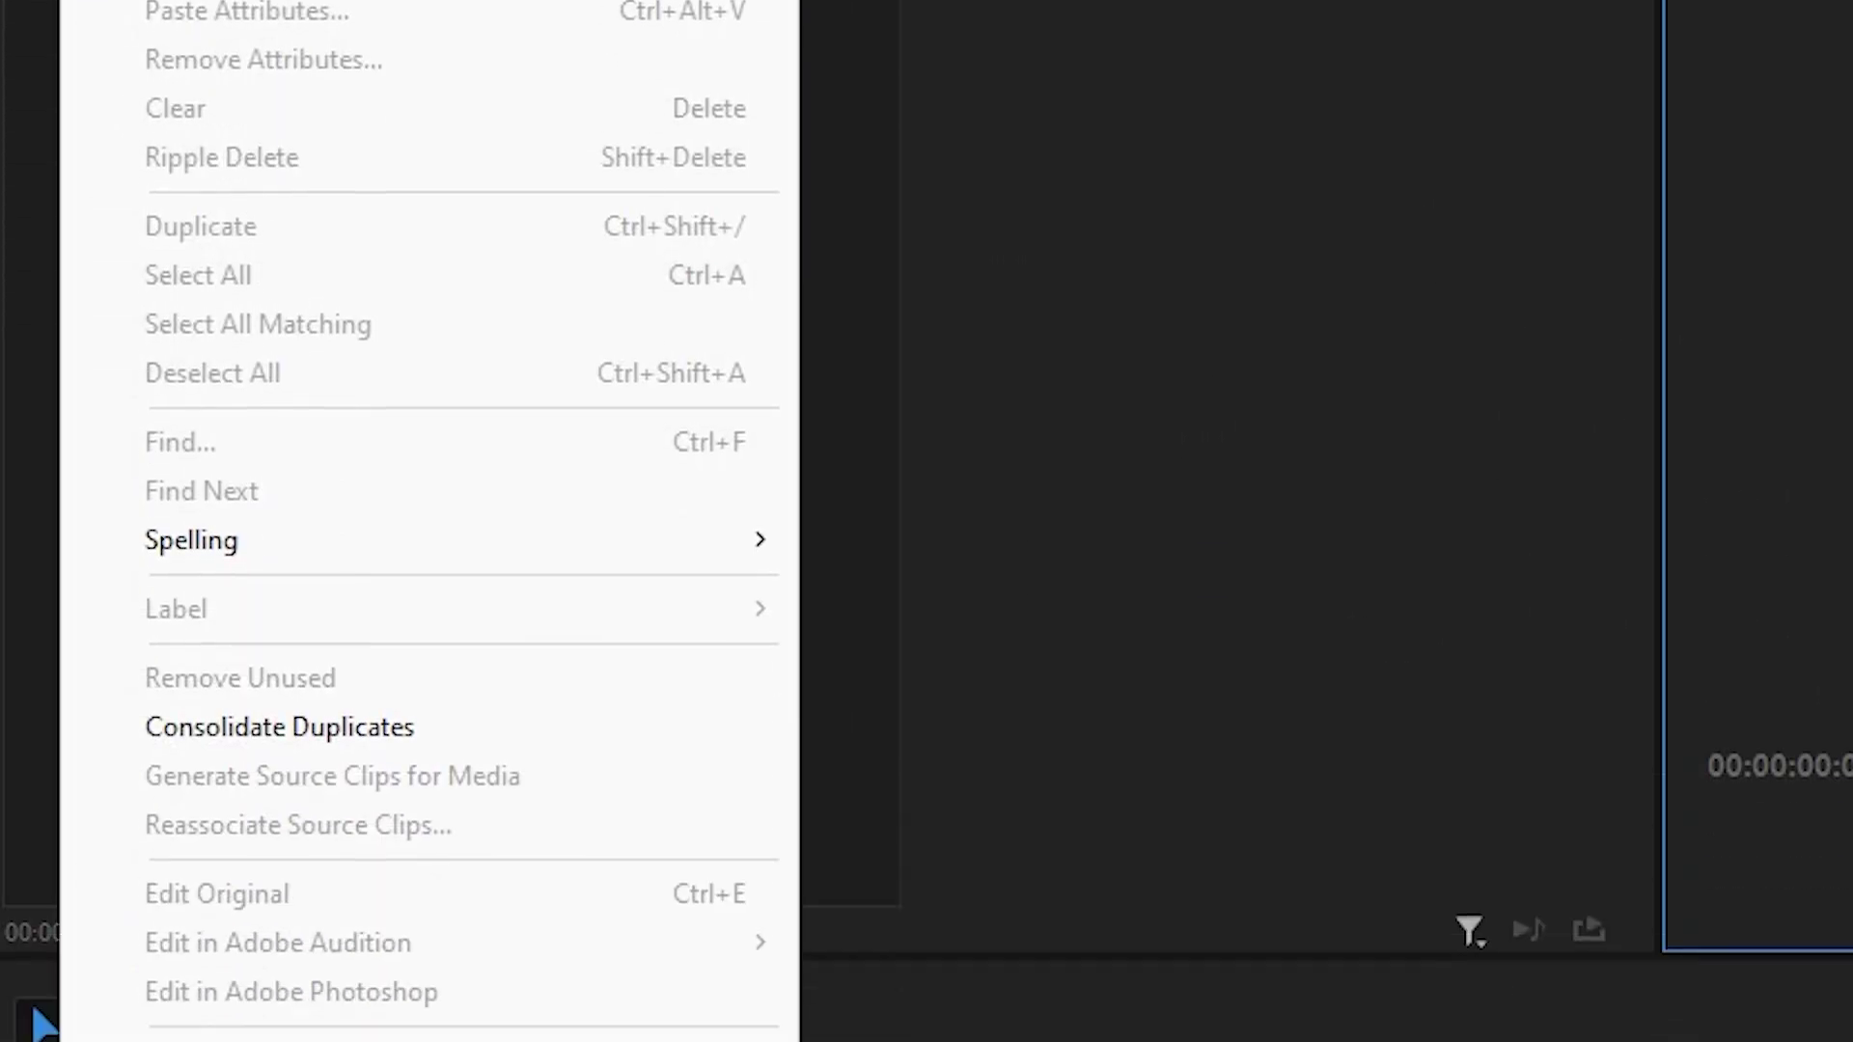
mouse_move(641, 482)
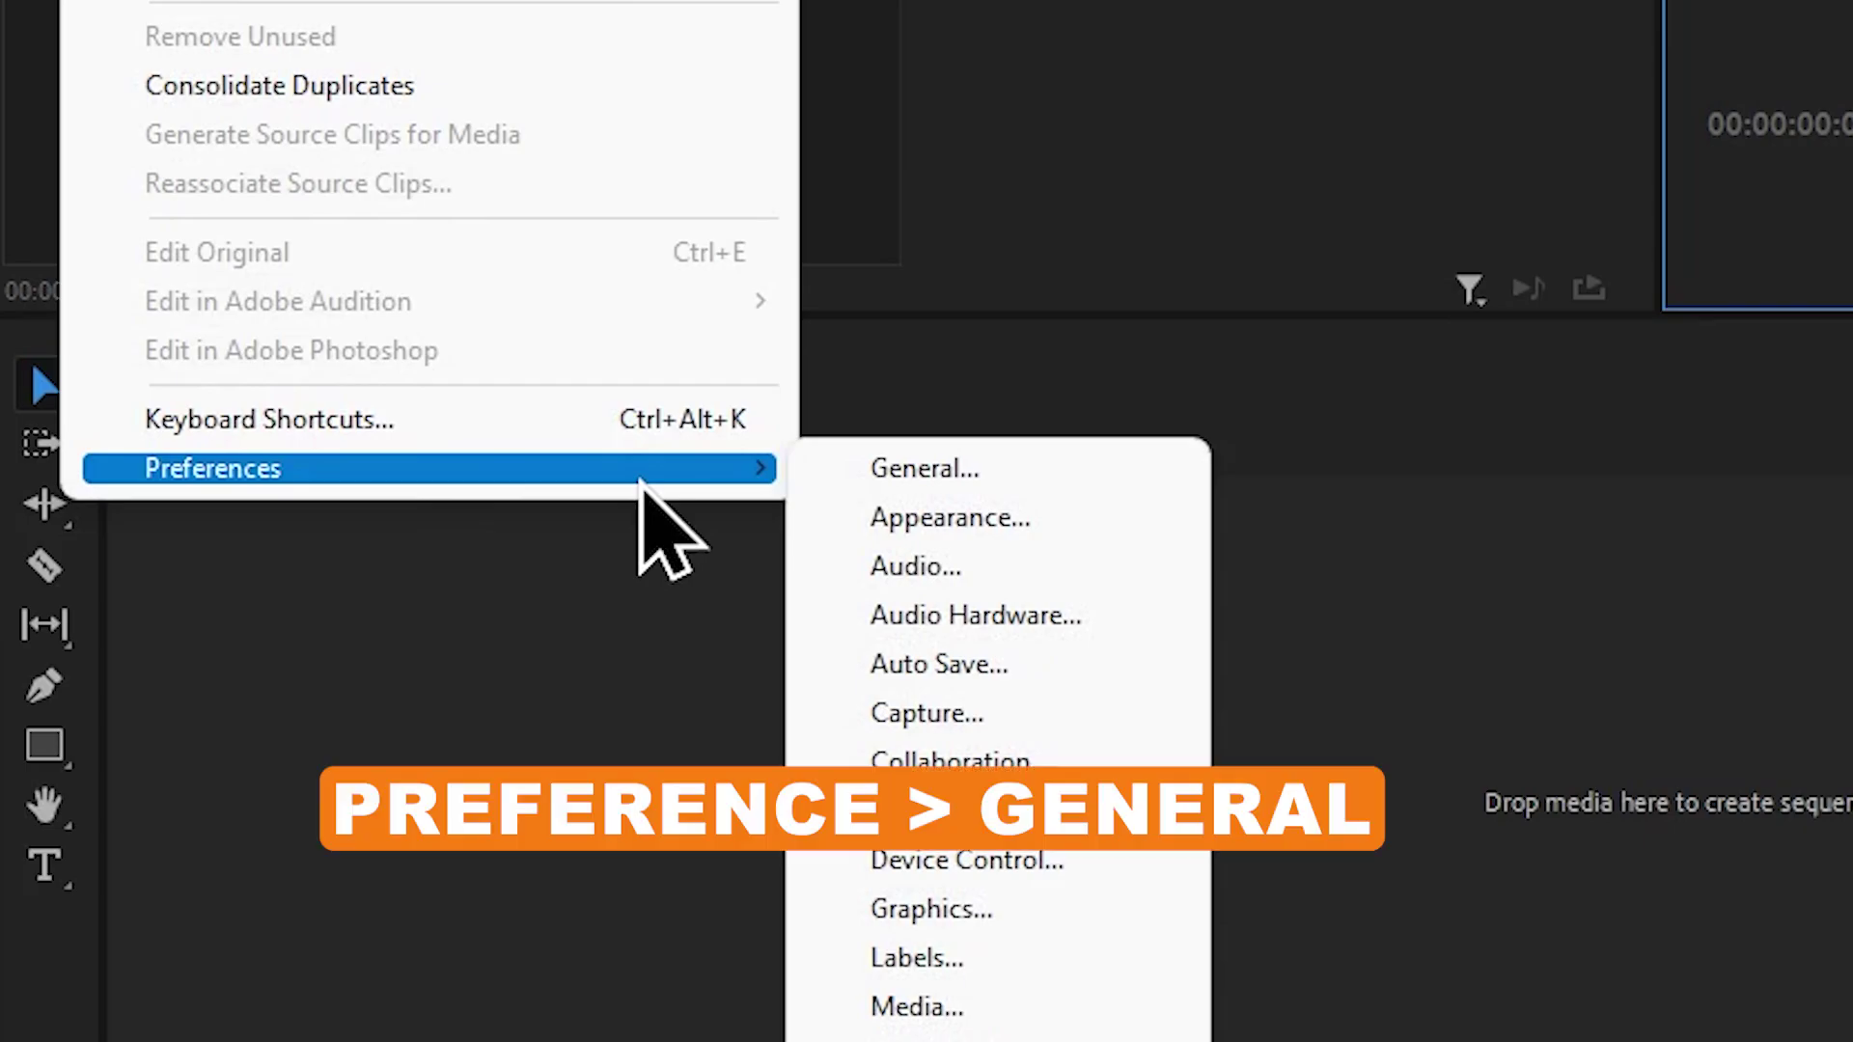
left_click(960, 483)
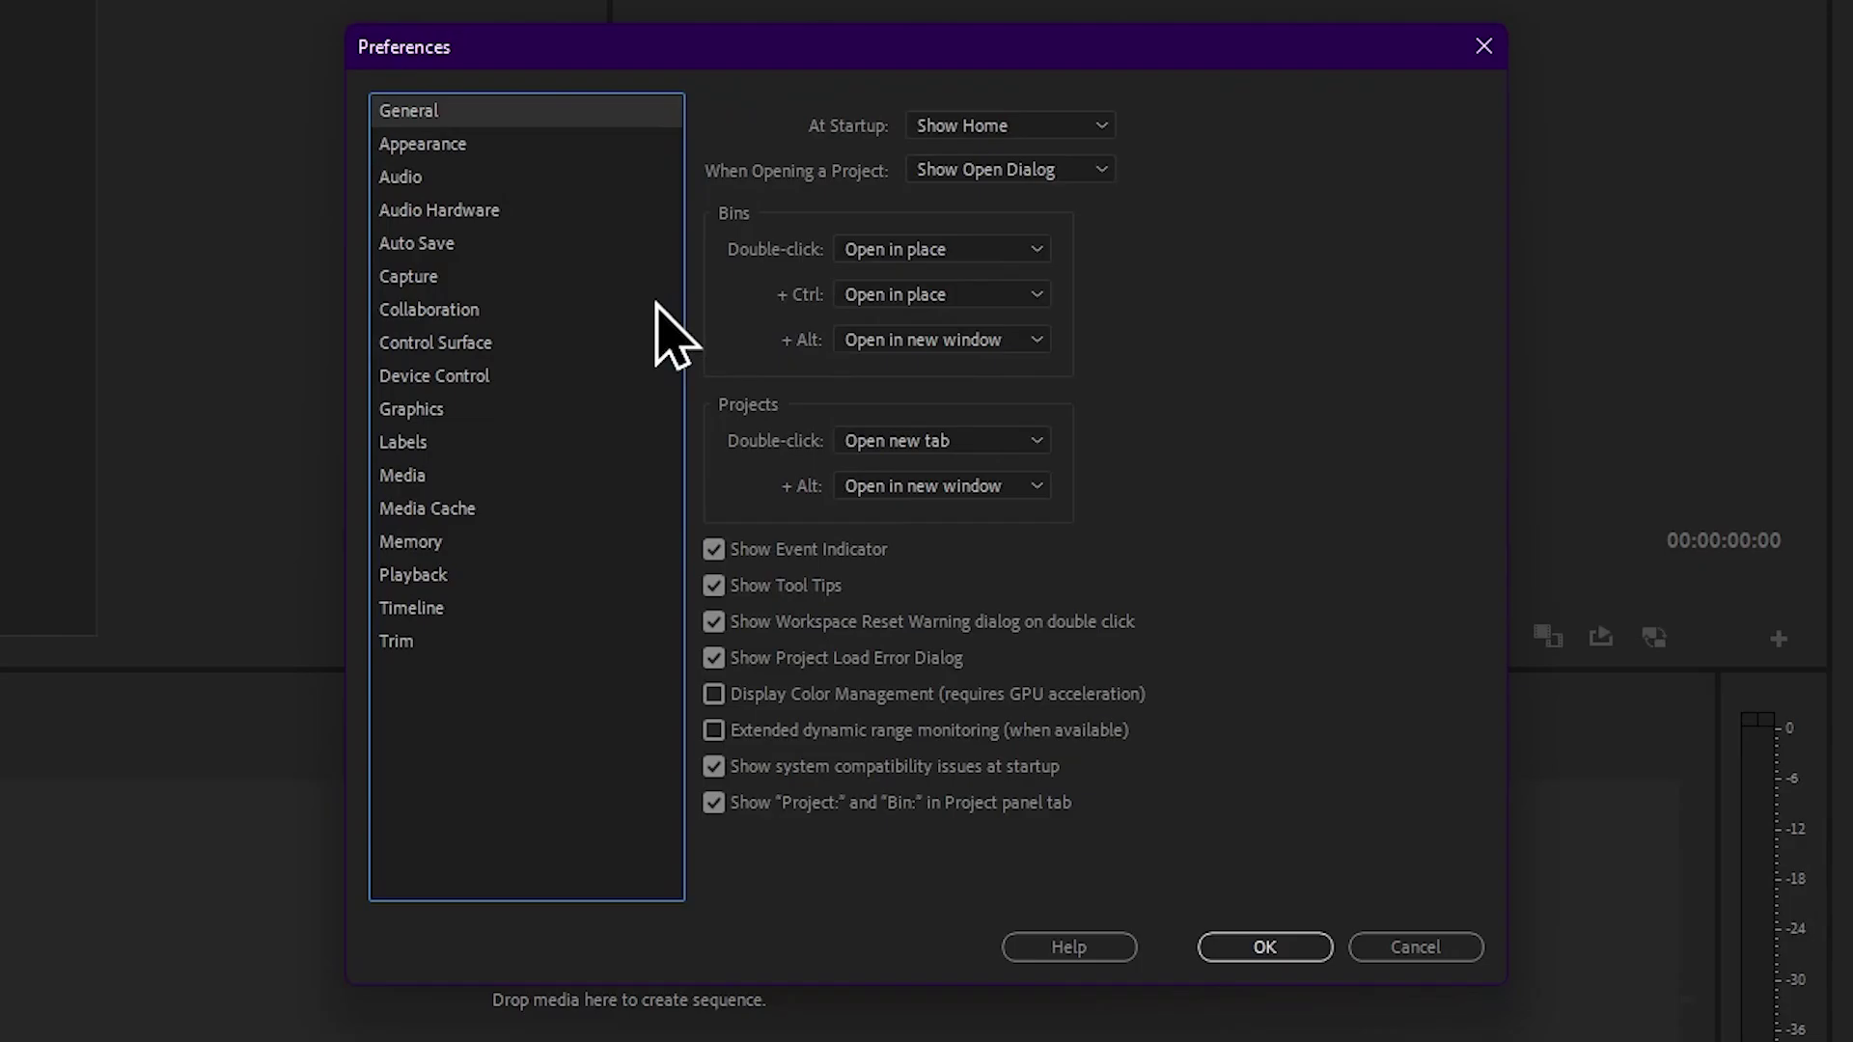
Look through the Appearance, Audio Hardware, Control Surface and Device Control preferences and return to the General settings
left_click(488, 144)
left_click(492, 209)
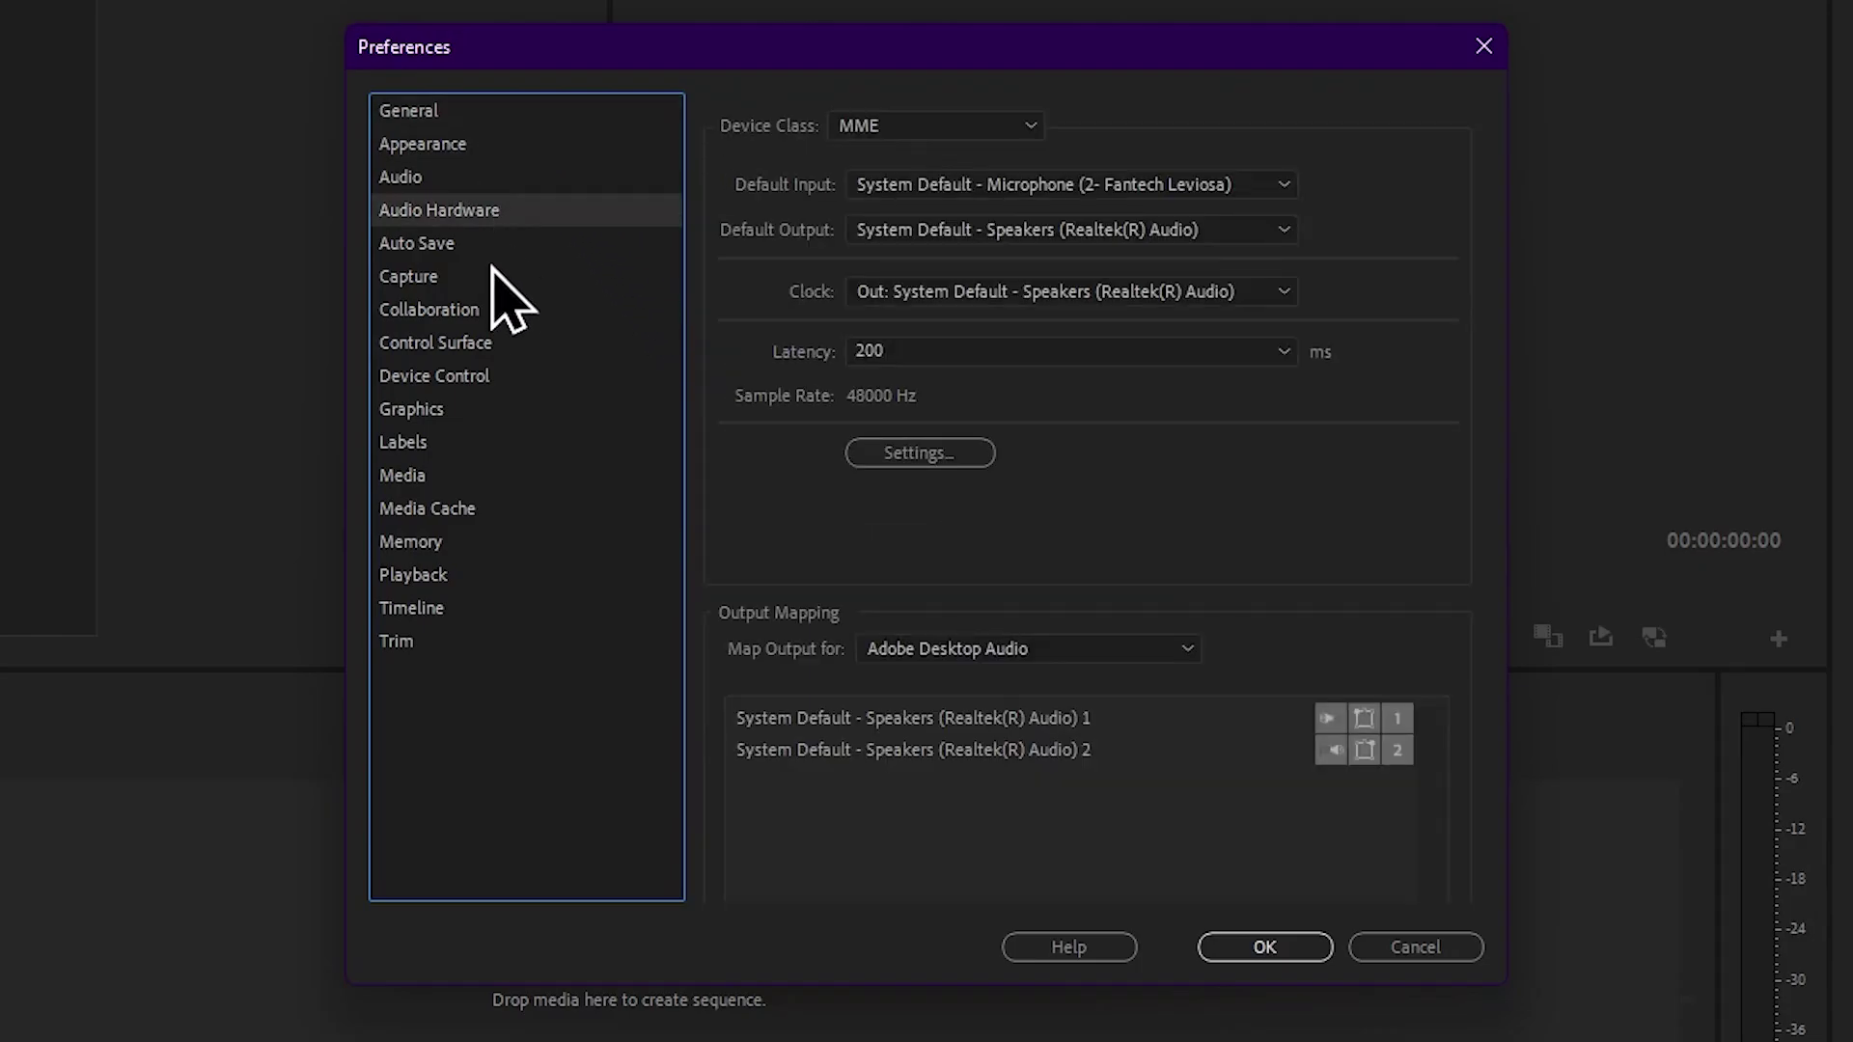
left_click(485, 343)
left_click(494, 379)
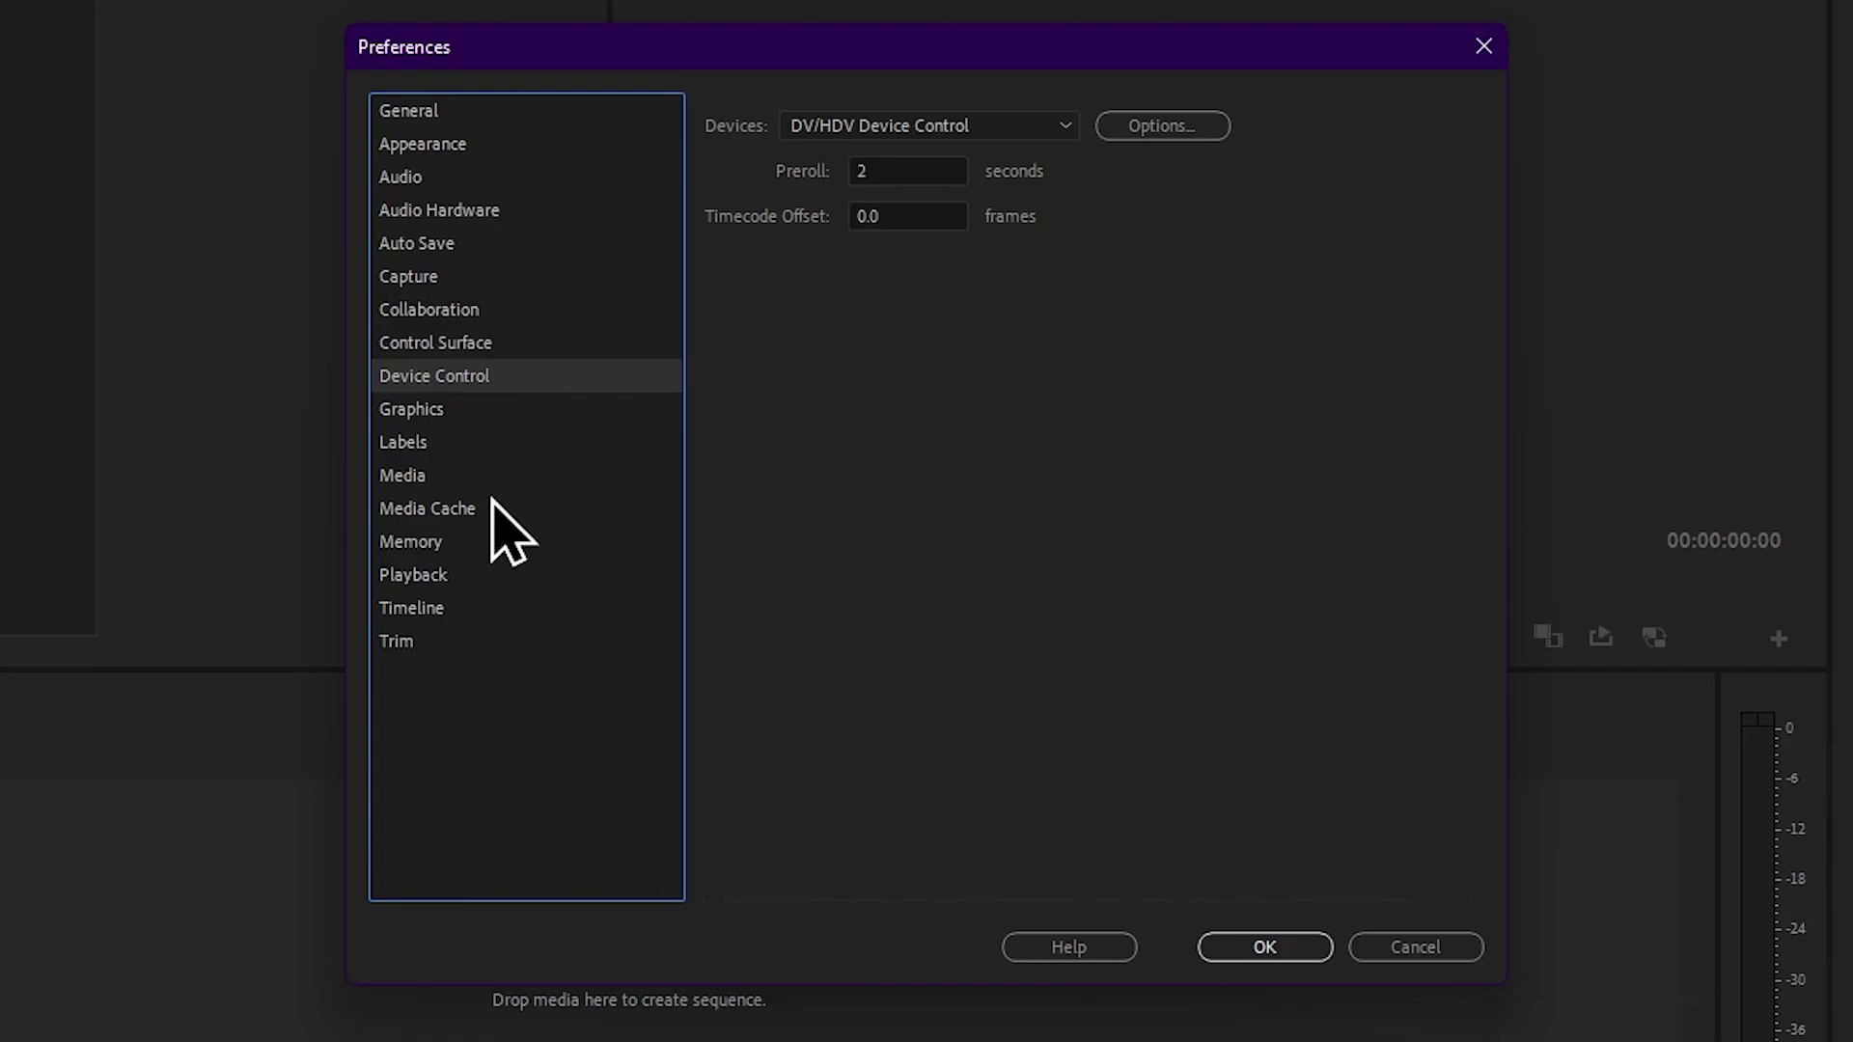
left_click(488, 117)
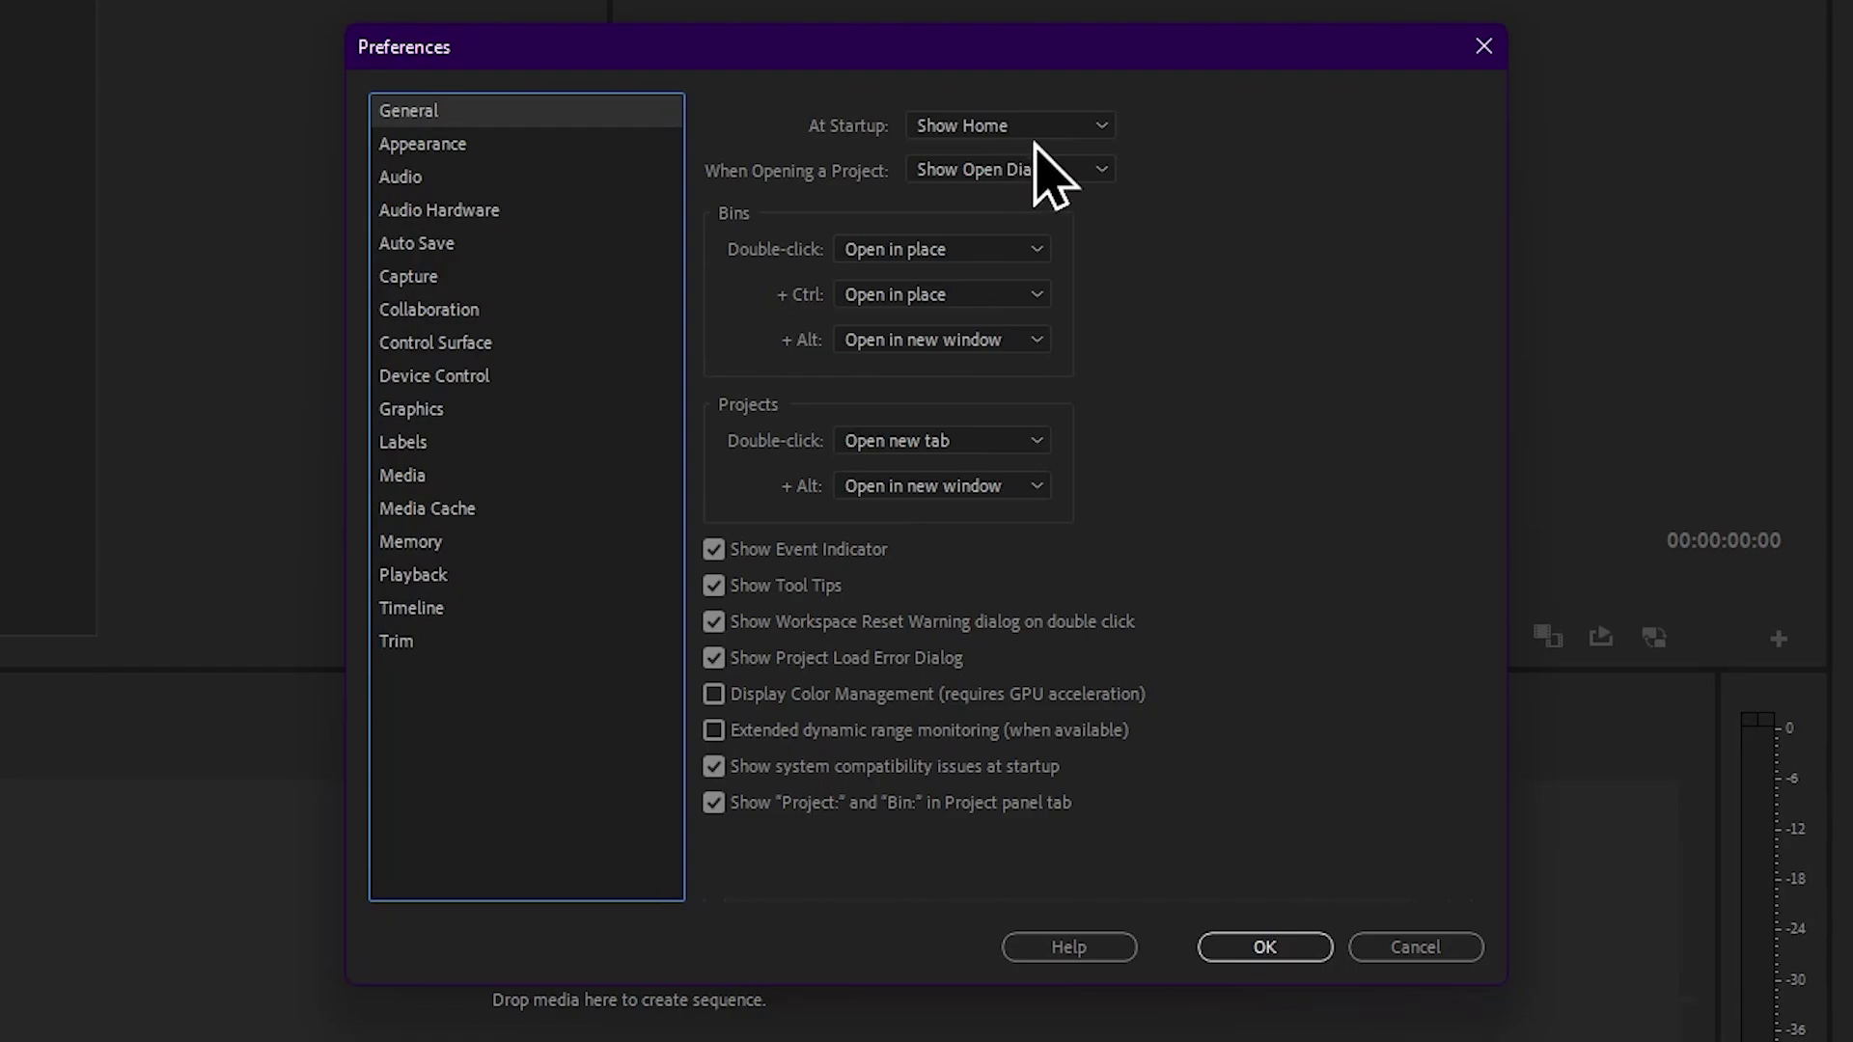
Examine the At Startup options and launch Premiere Pro from the desktop to check how it starts
left_click(1099, 131)
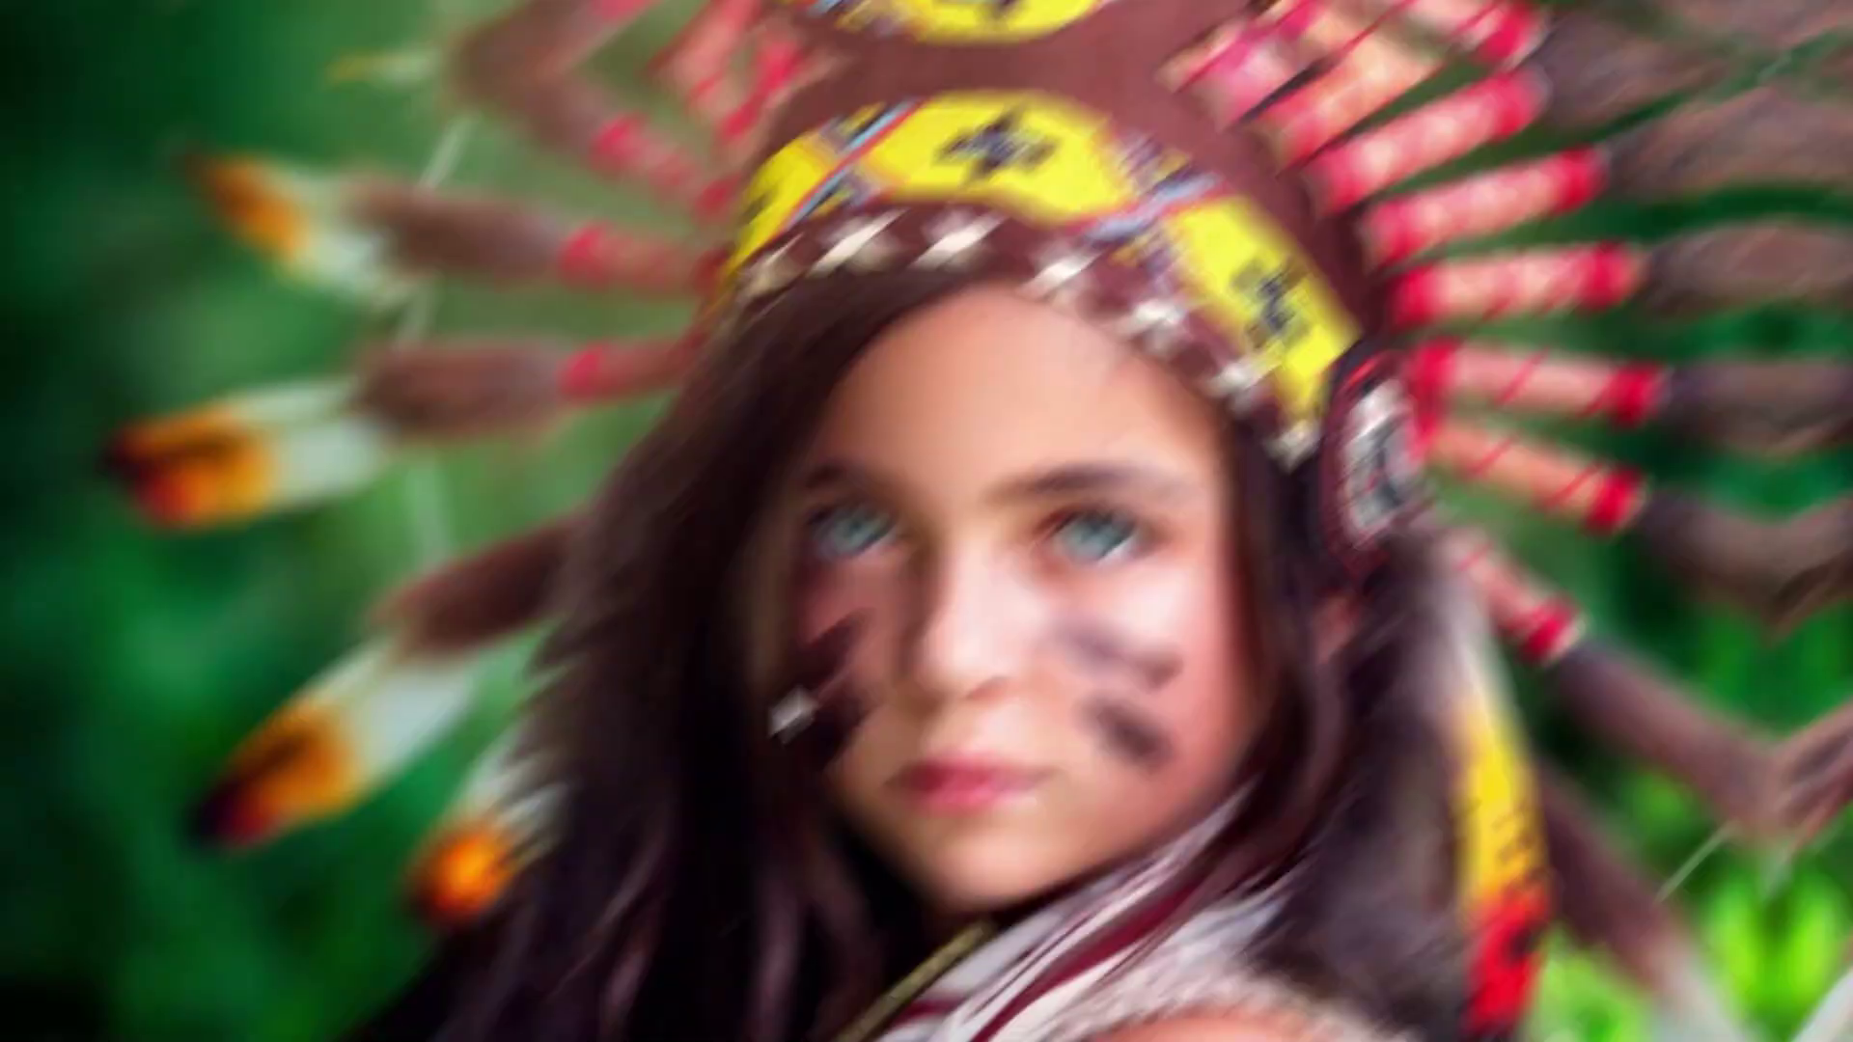
right_click(819, 615)
left_click(907, 683)
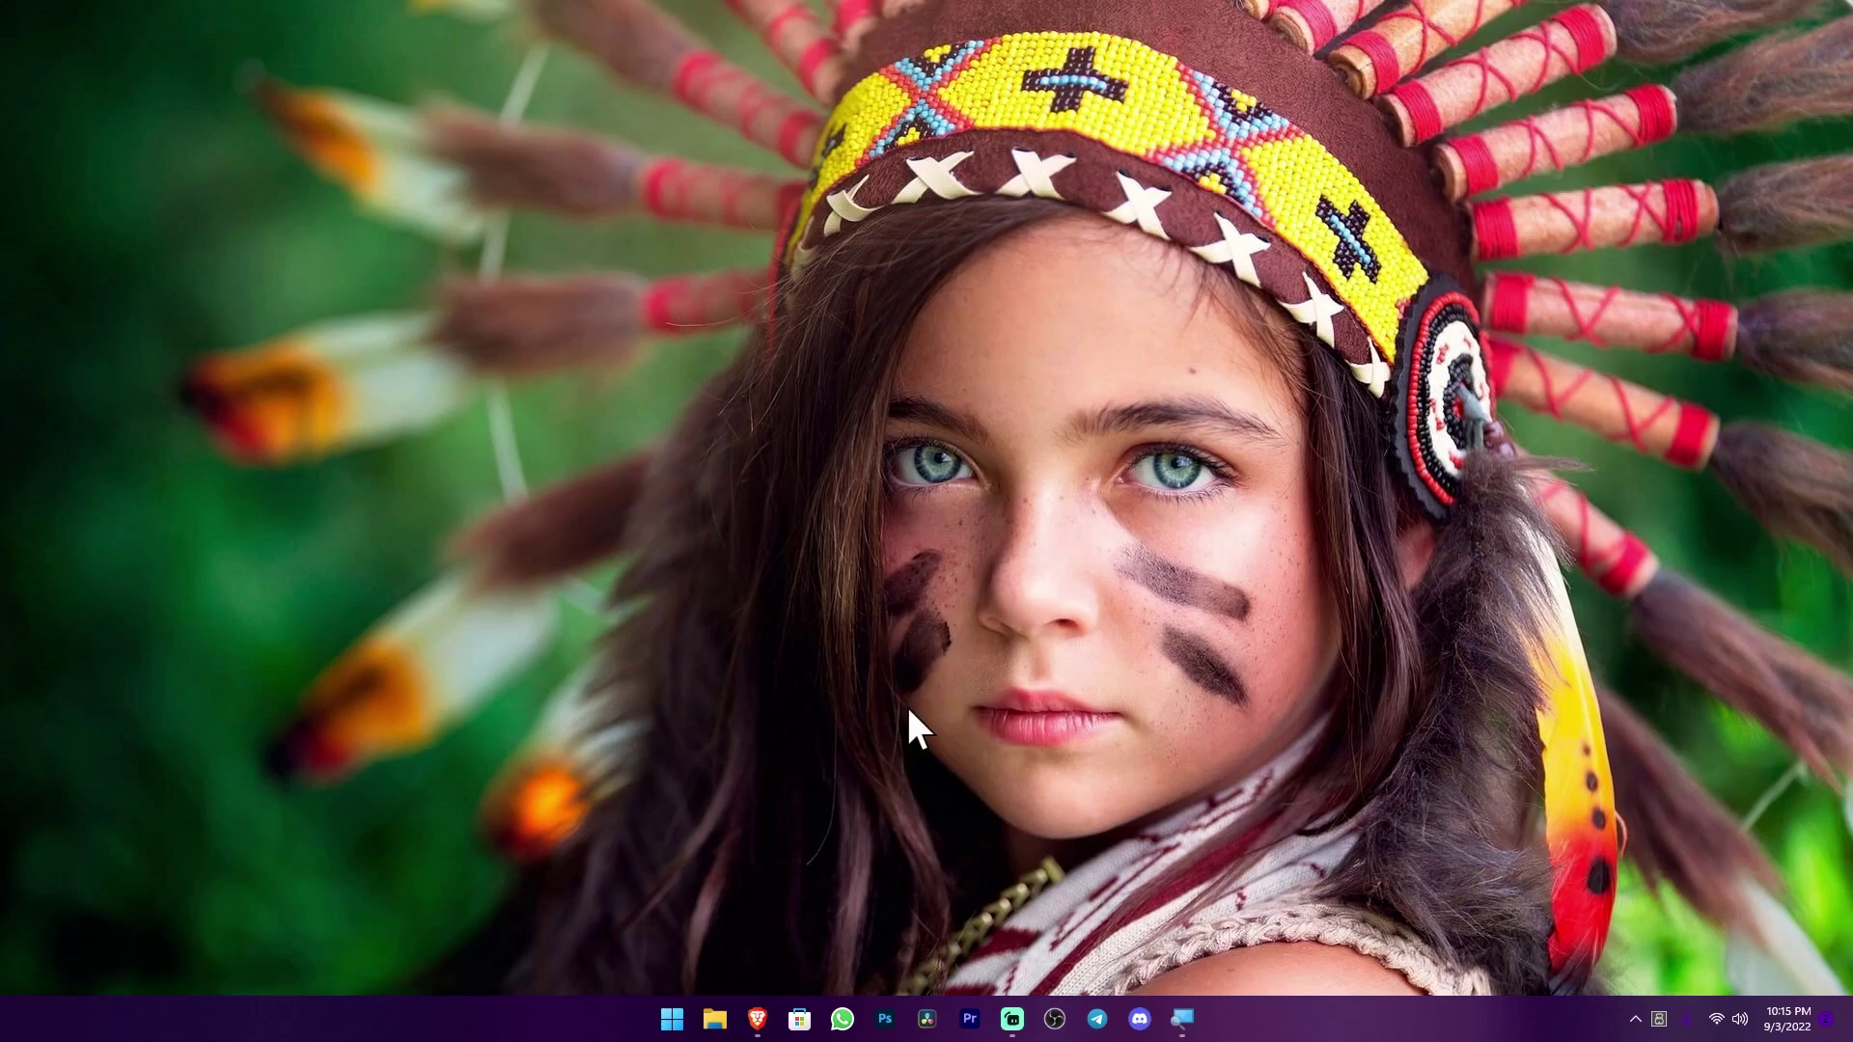
left_click(969, 1025)
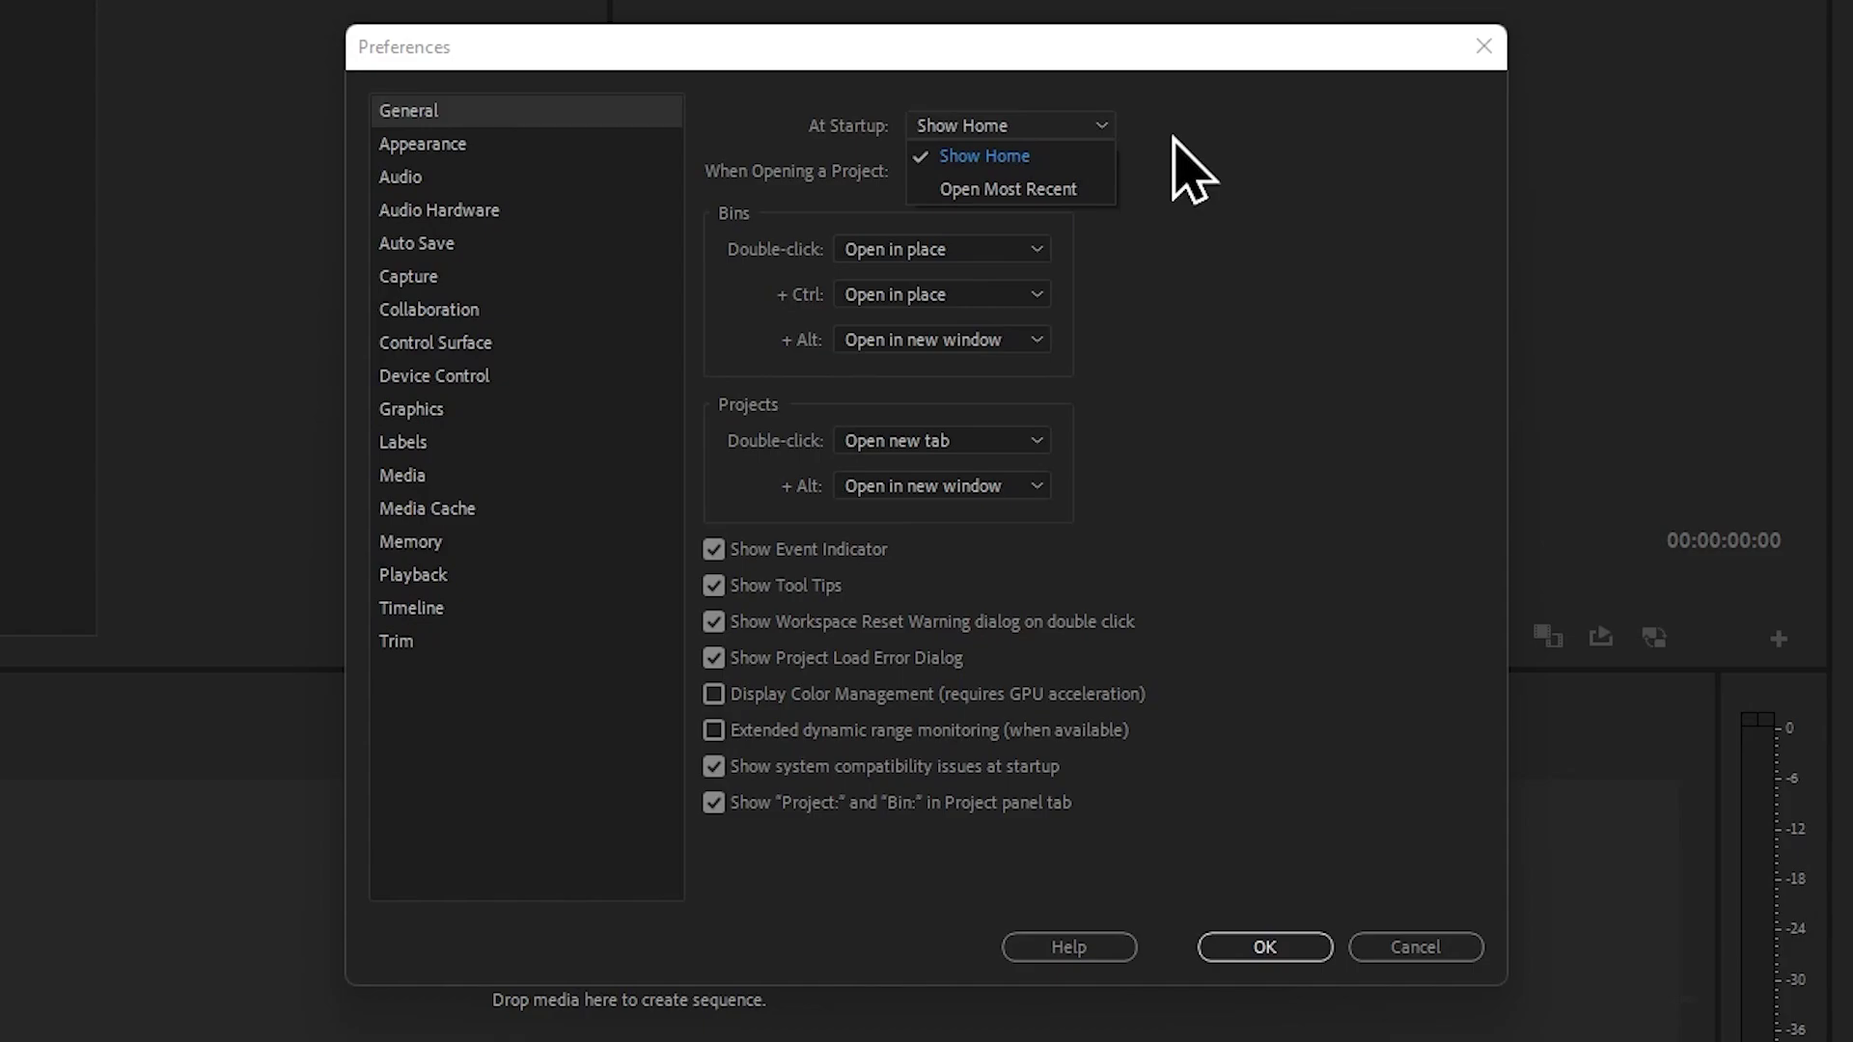
left_click(1174, 140)
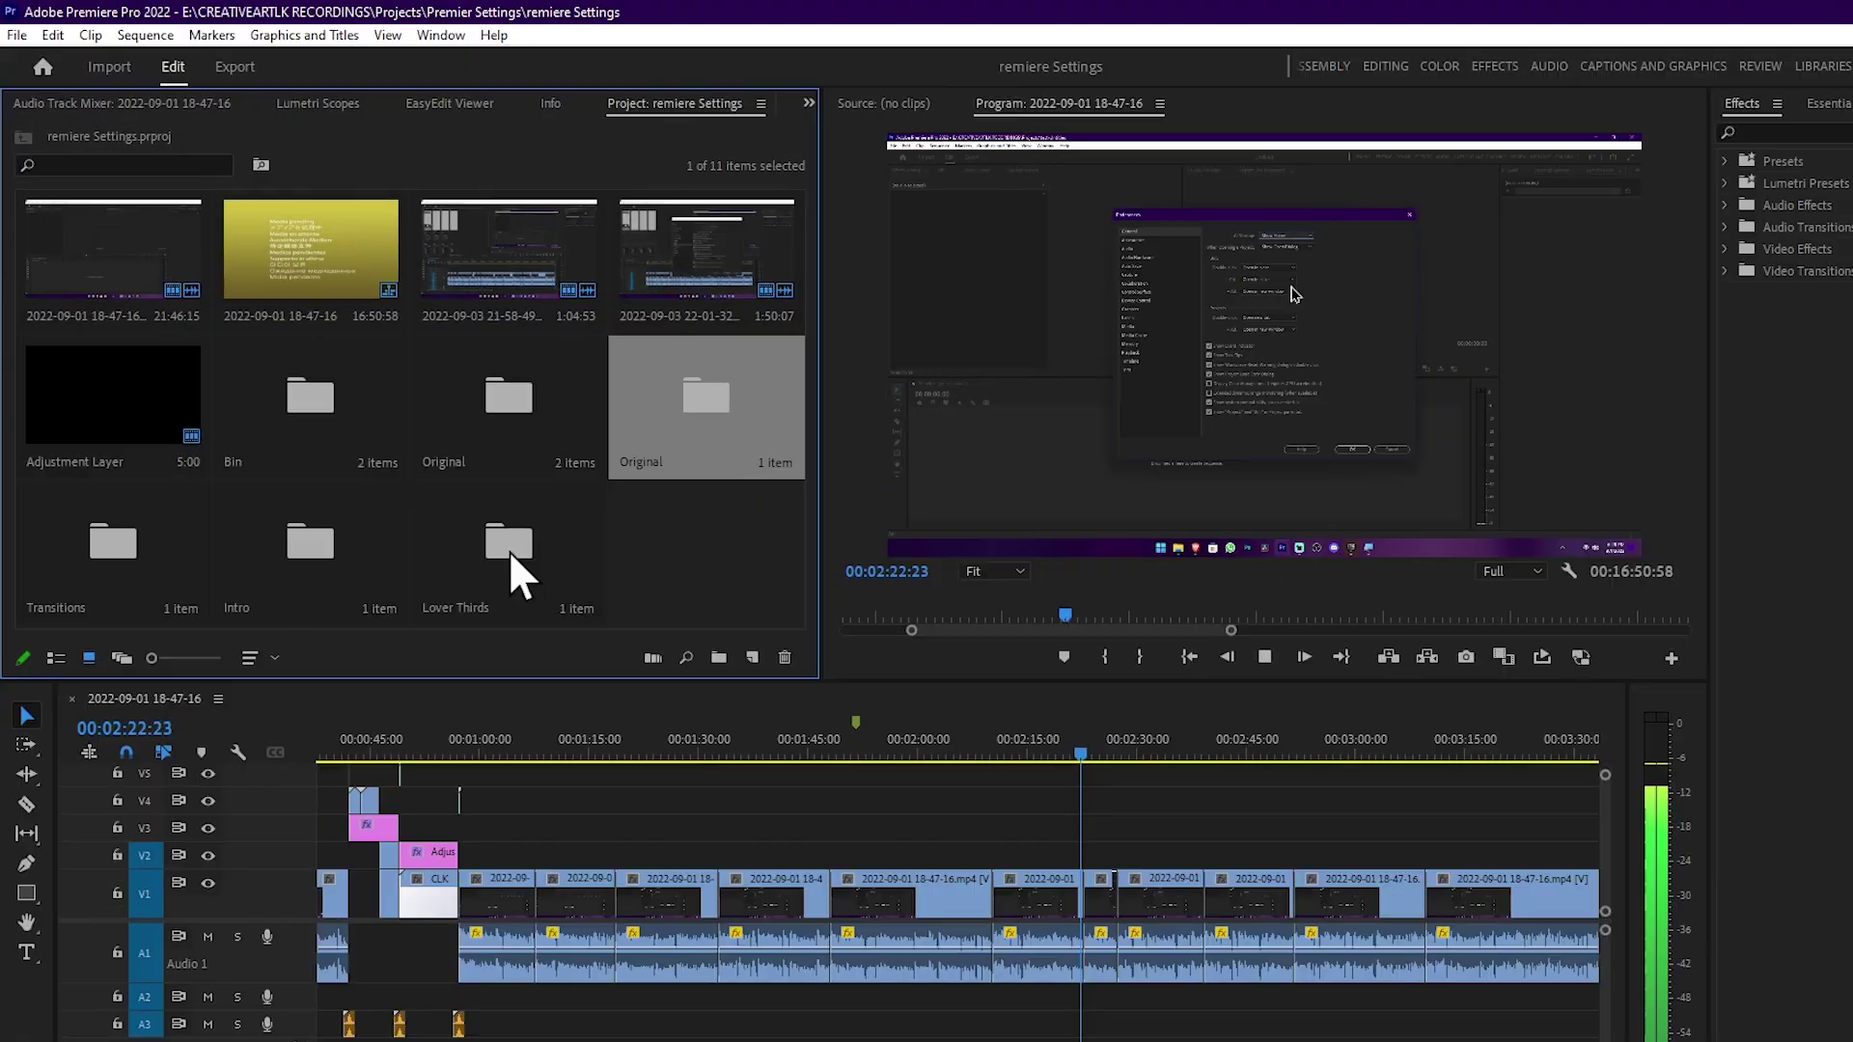
Highlight the Lover Thirds, Intro and Transitions bins one after another in the project
left_click(517, 570)
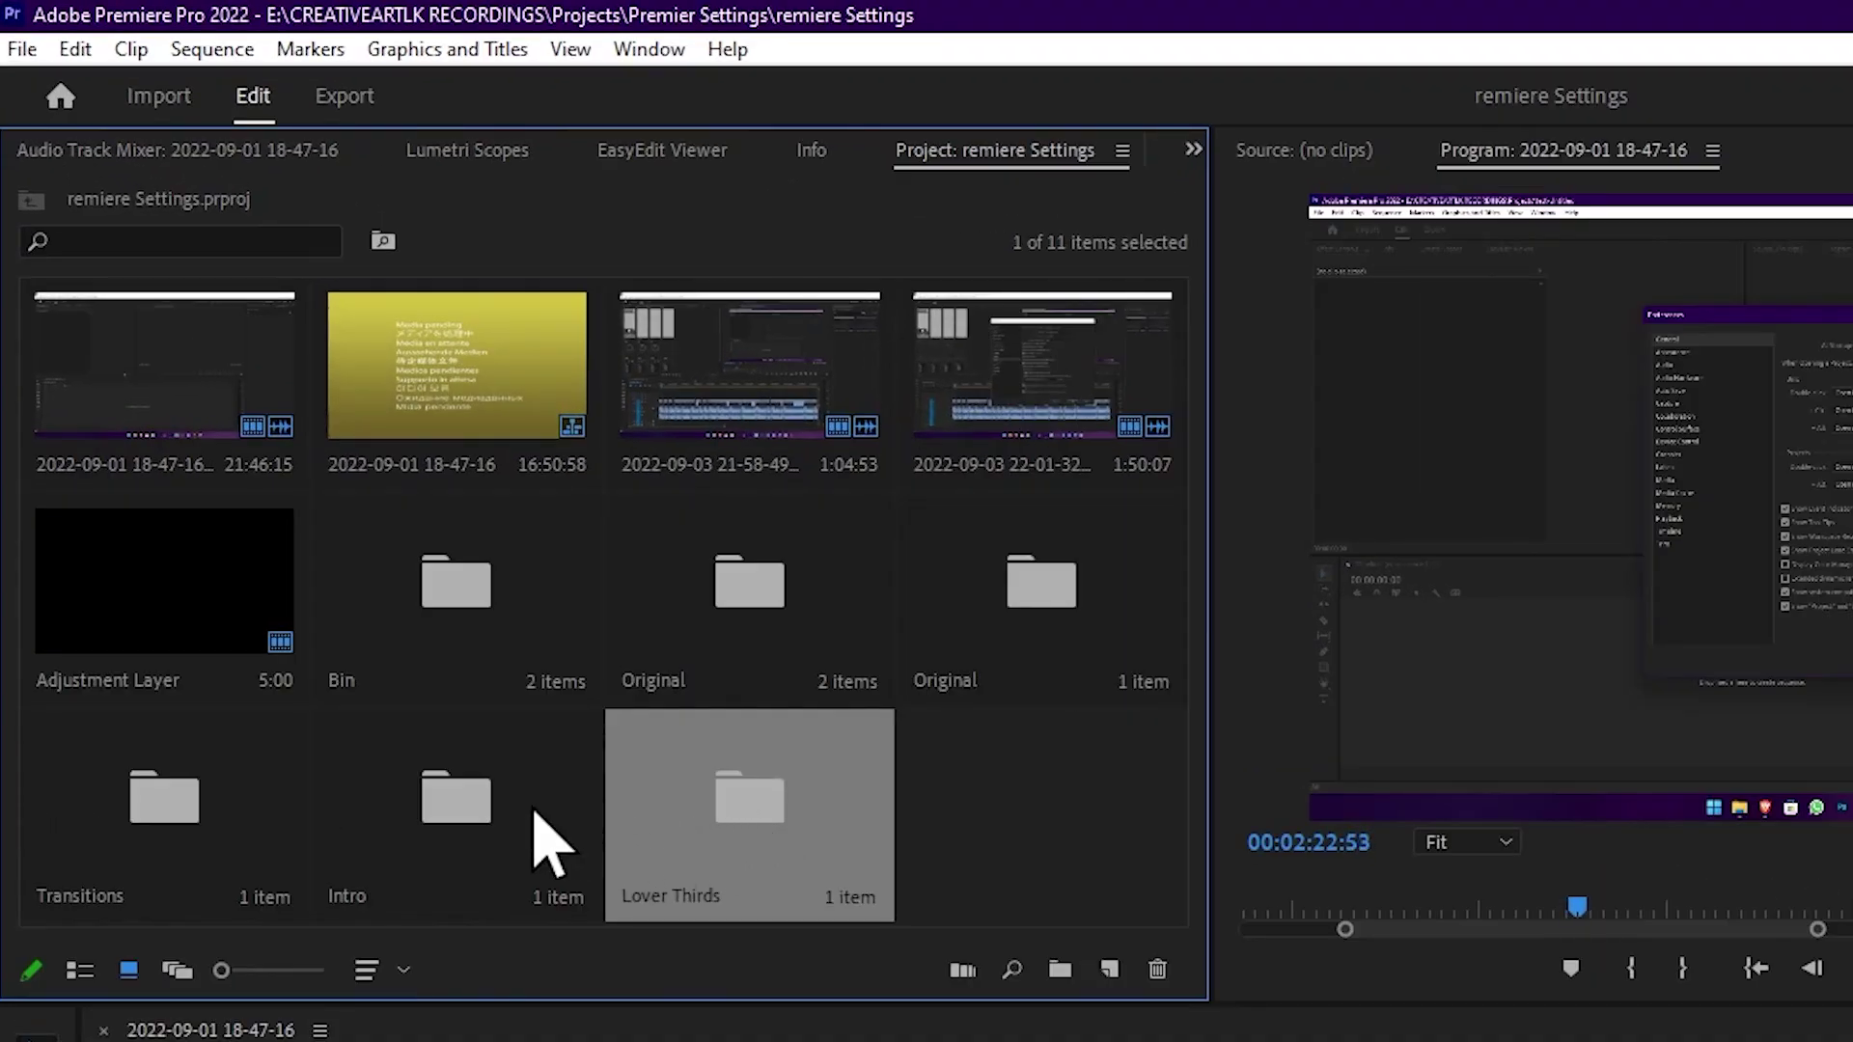
left_click(478, 803)
left_click(154, 816)
left_click(1057, 869)
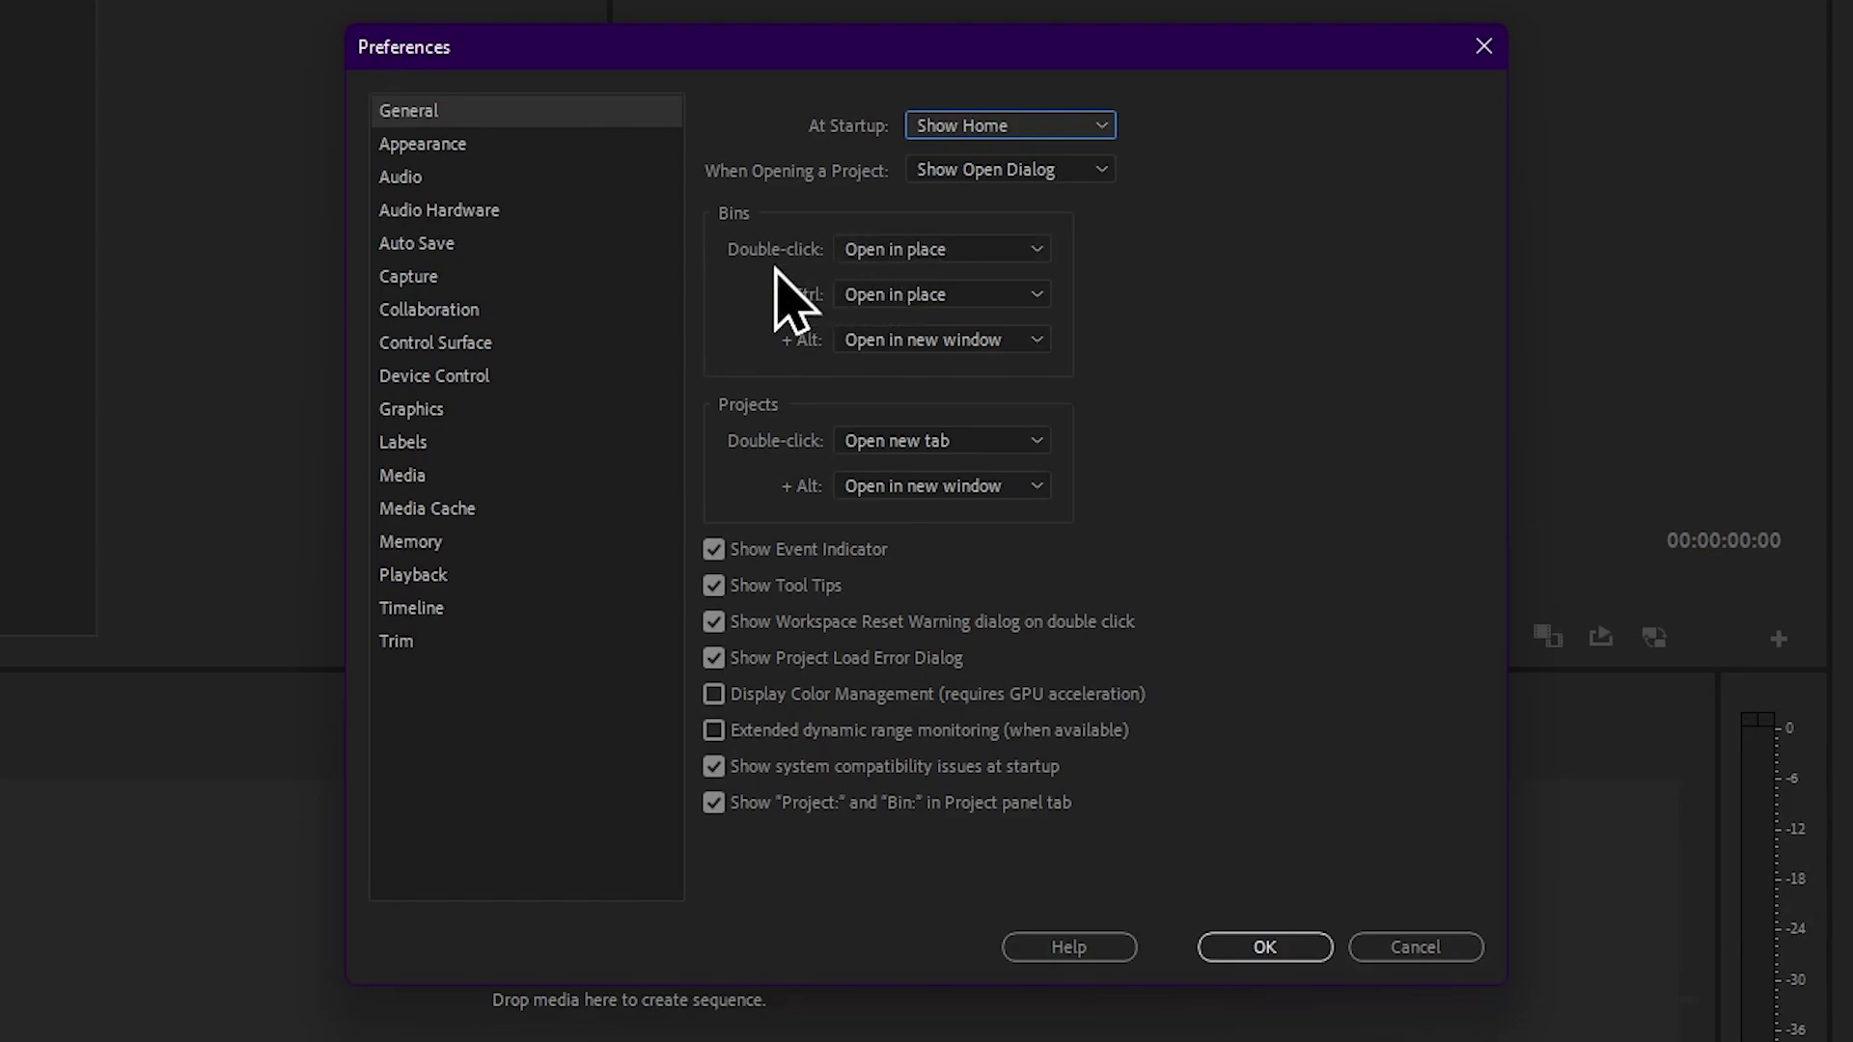
Check the double-click options for bins and open the Bin and first Original bins in separate floating windows, repositioning them
left_click(1031, 277)
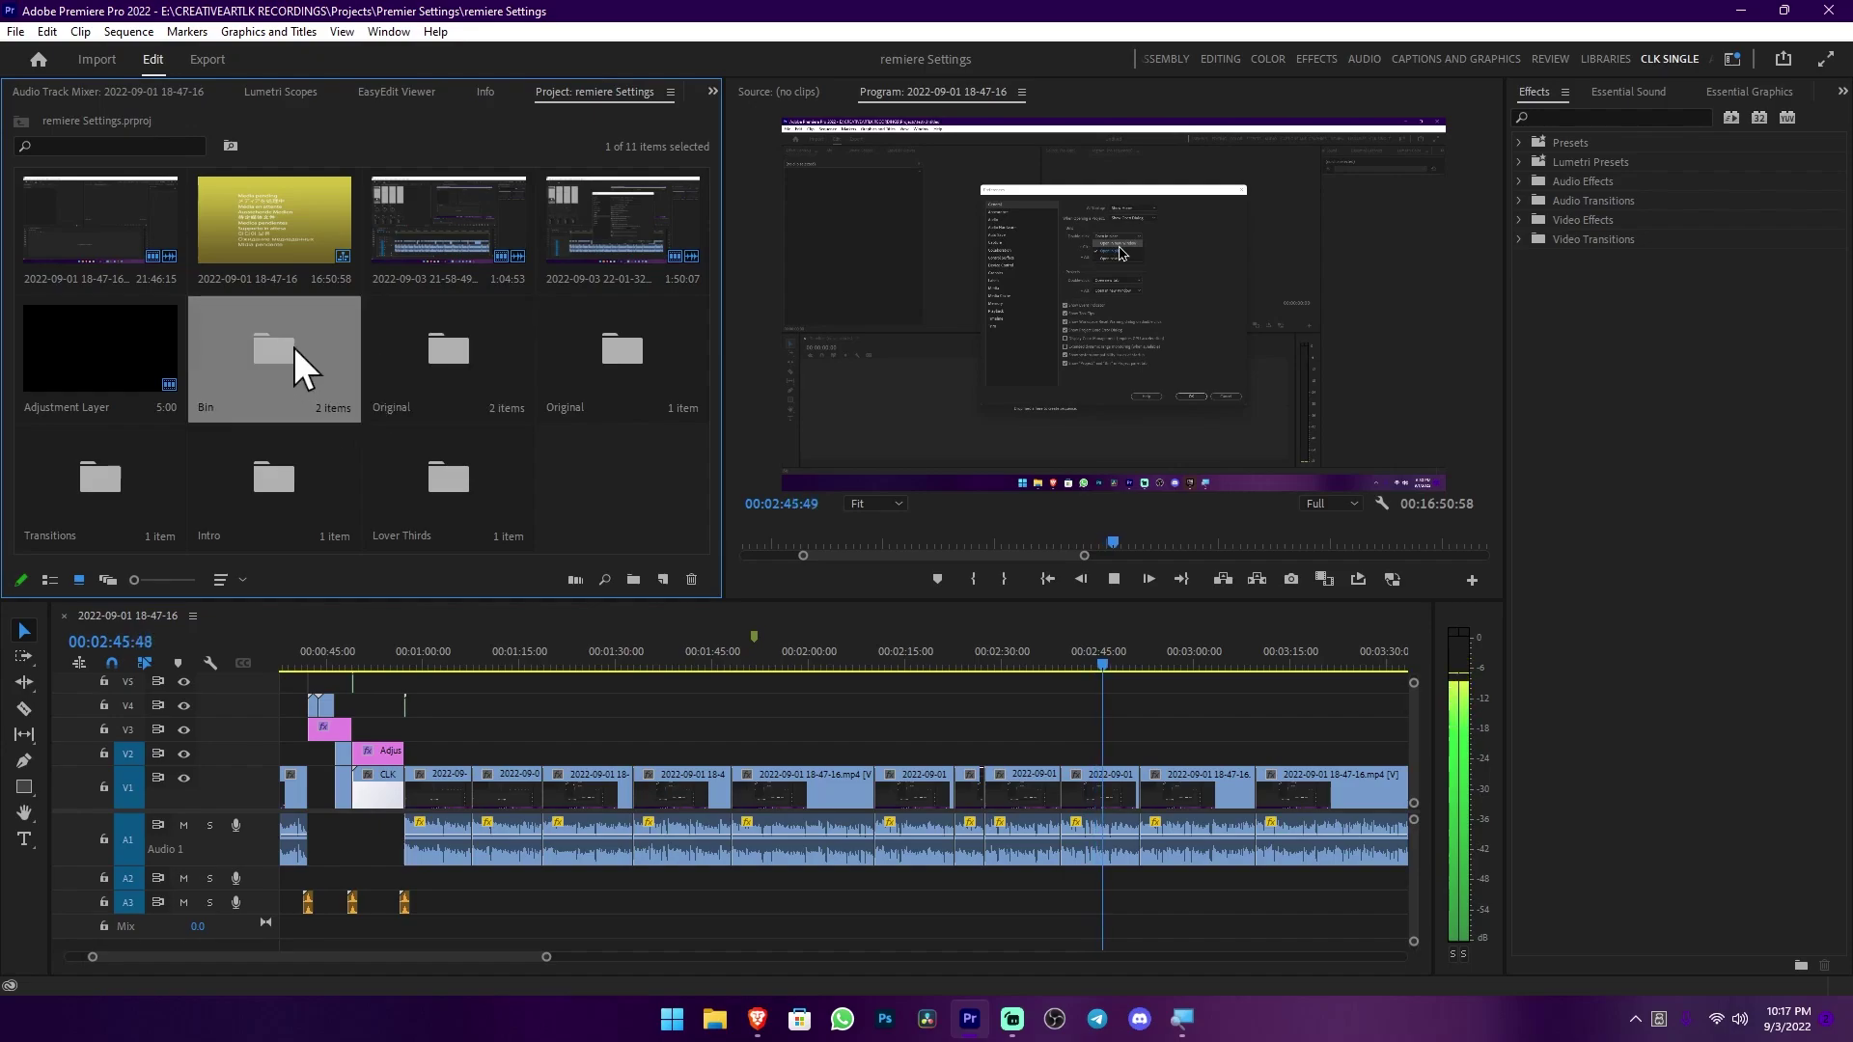
double_click(294, 348)
left_click_drag(514, 108, 976, 318)
double_click(417, 379)
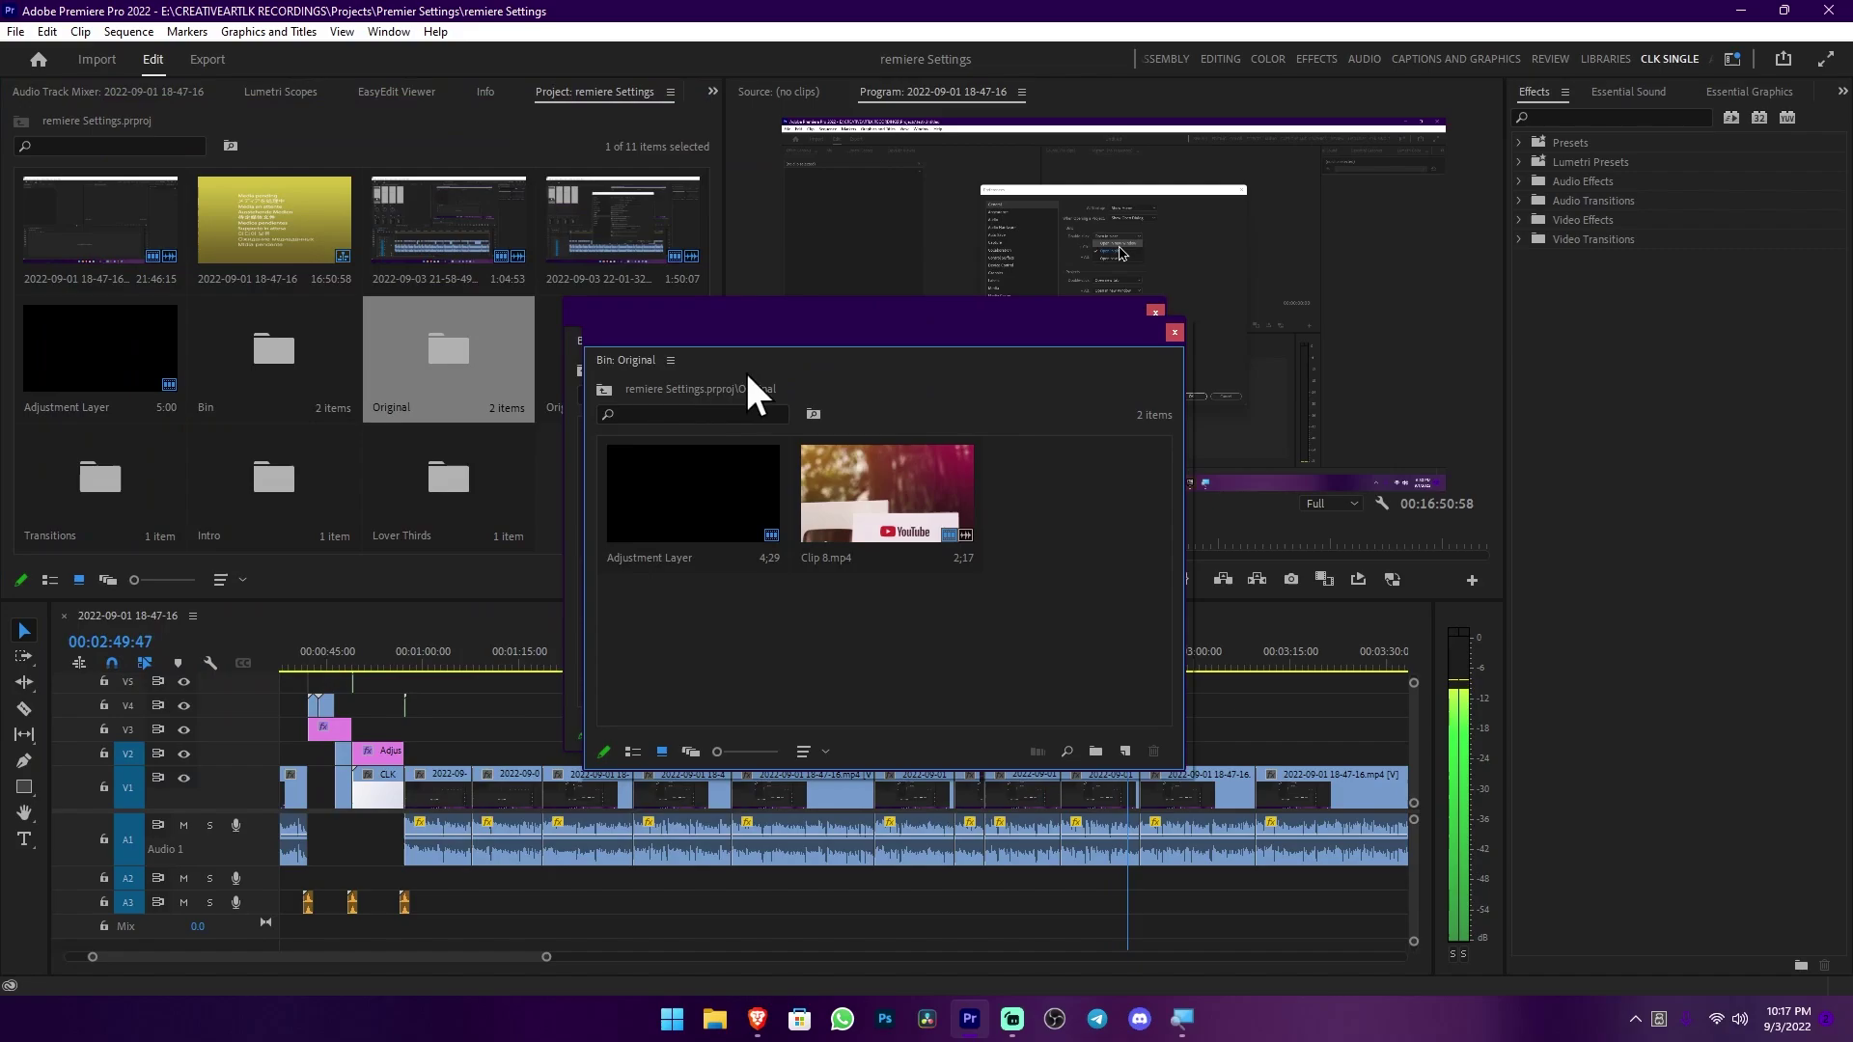
left_click_drag(762, 336, 501, 531)
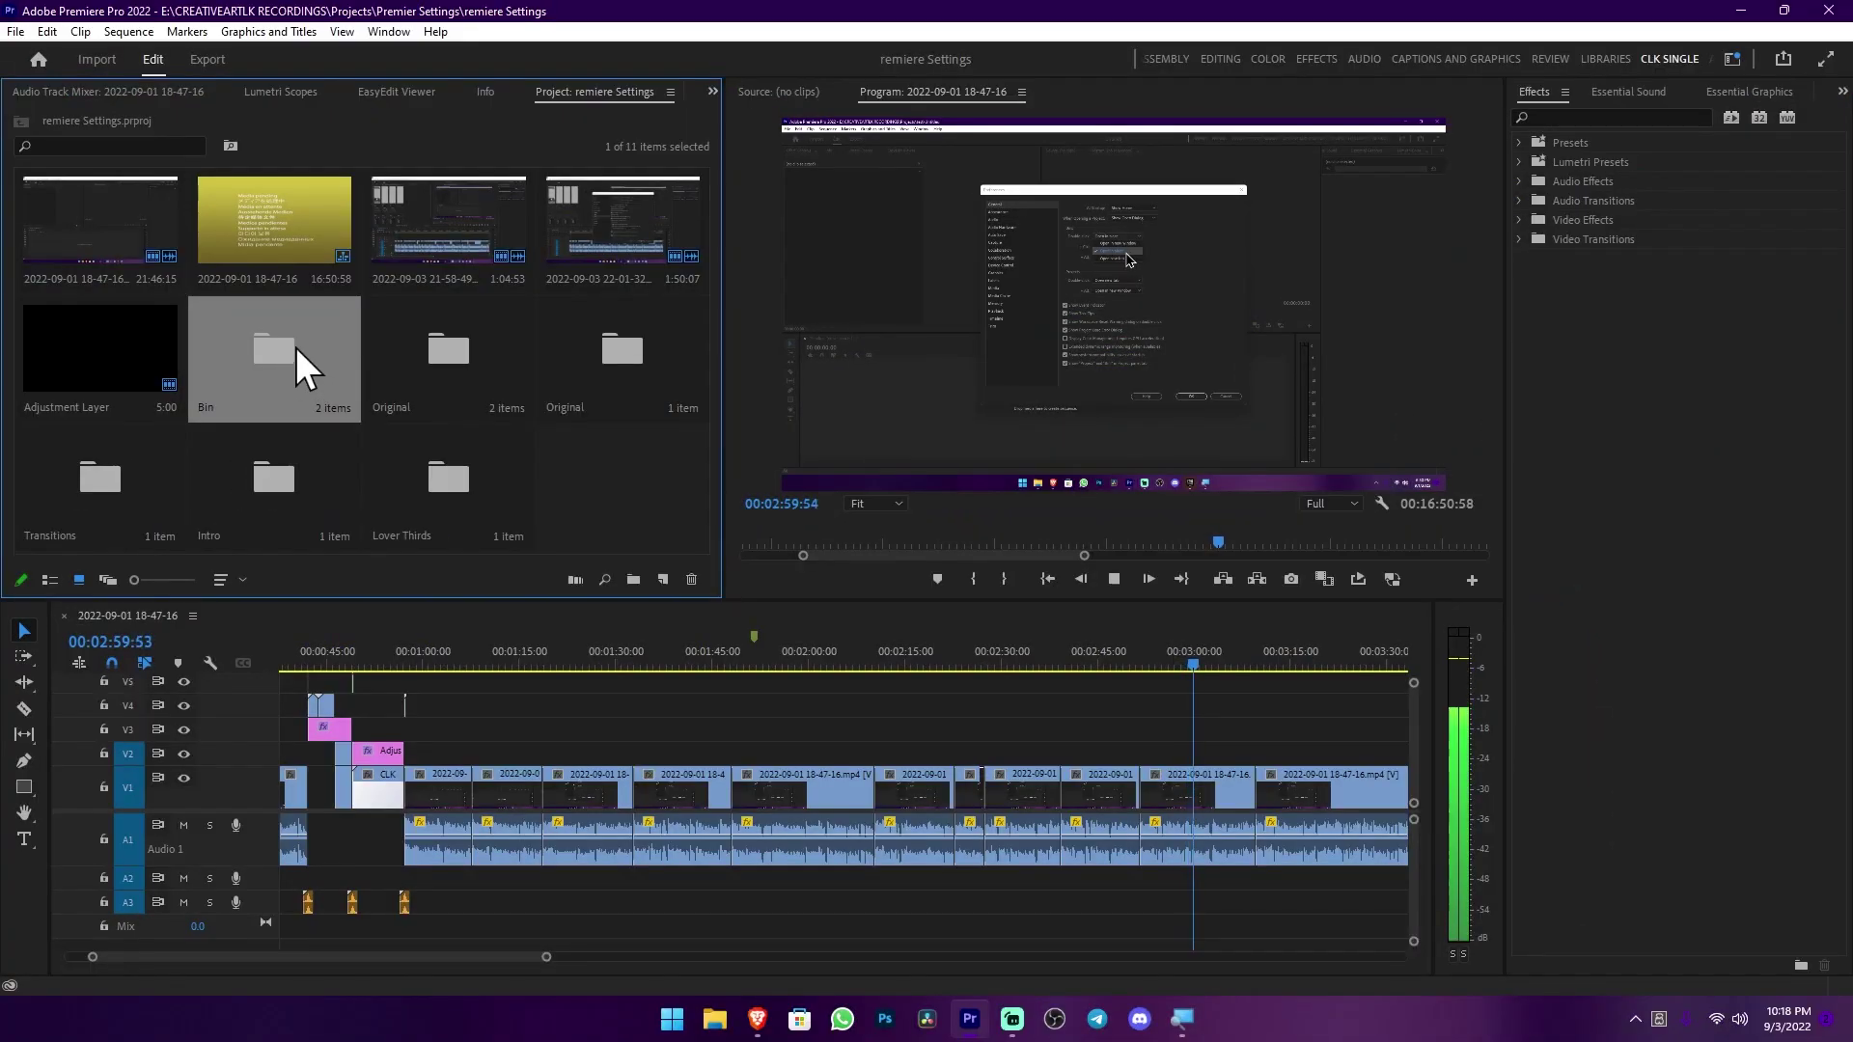
View the contents of the Bin folder in place, return to the project root and open the first Original bin
double_click(295, 349)
left_click(21, 121)
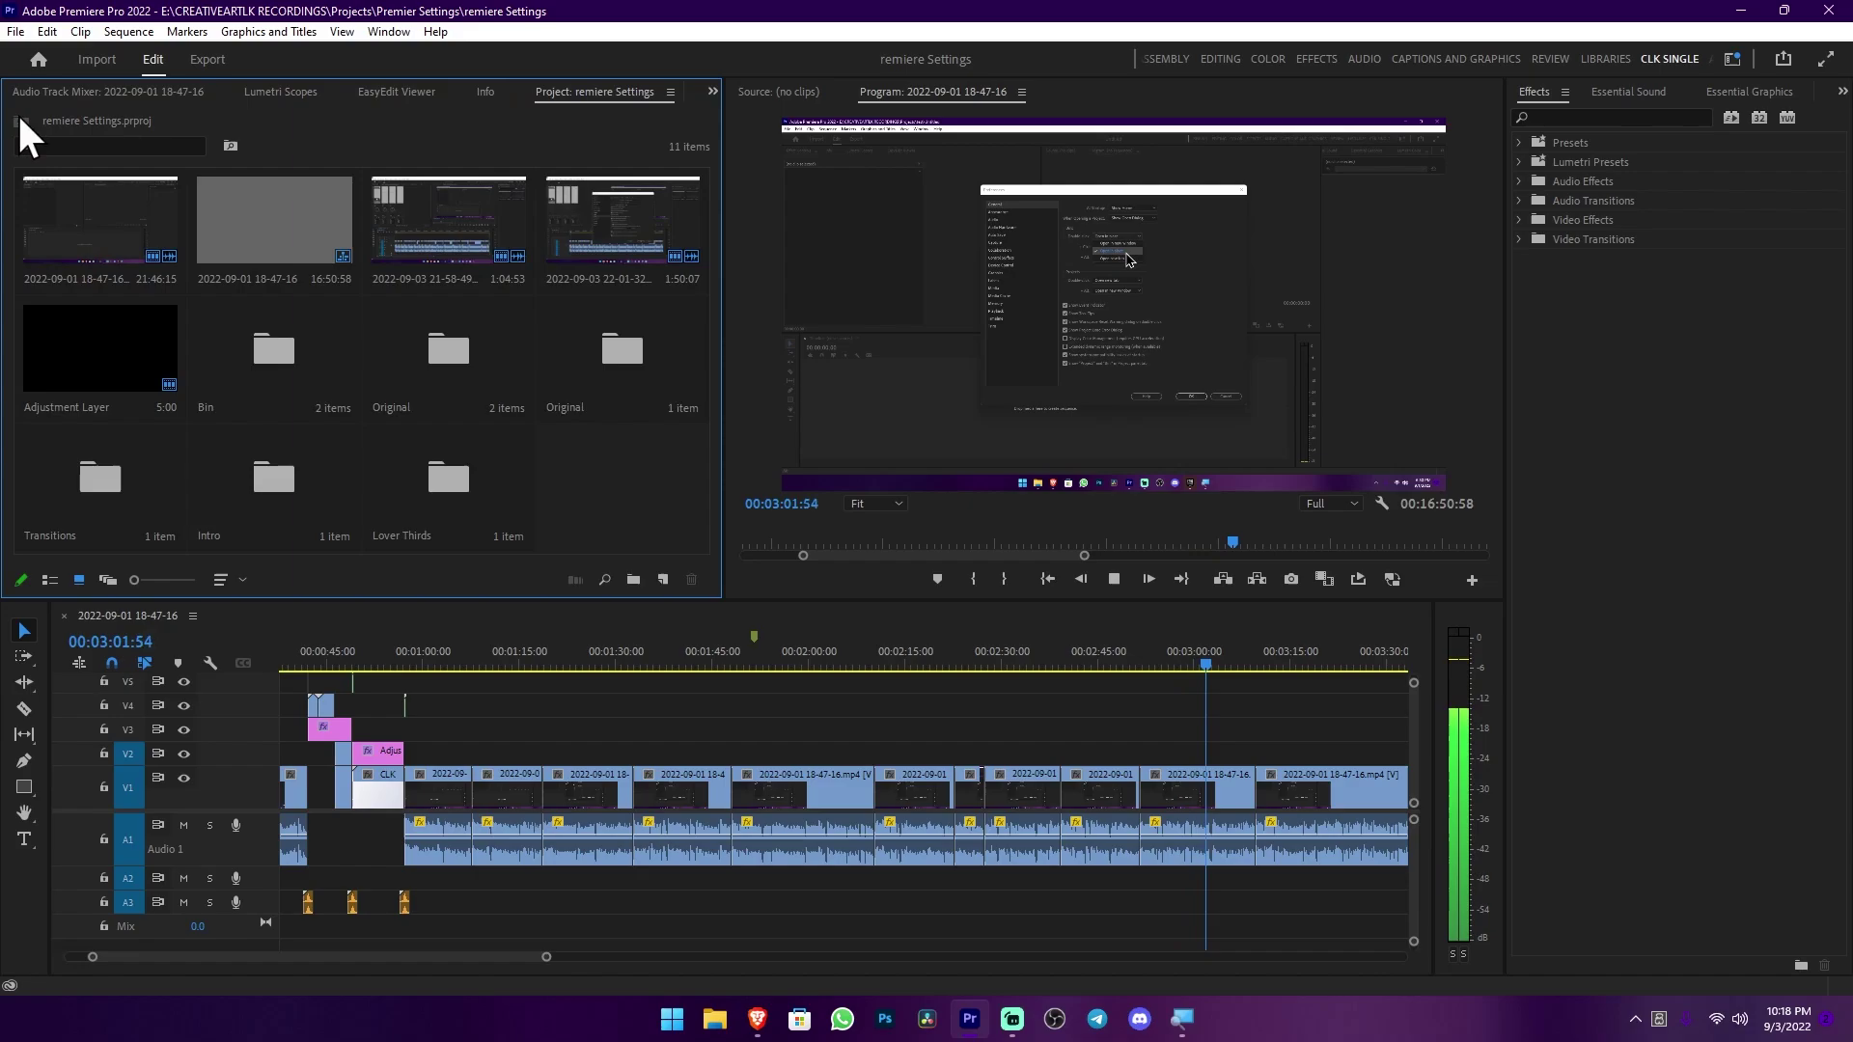
double_click(446, 355)
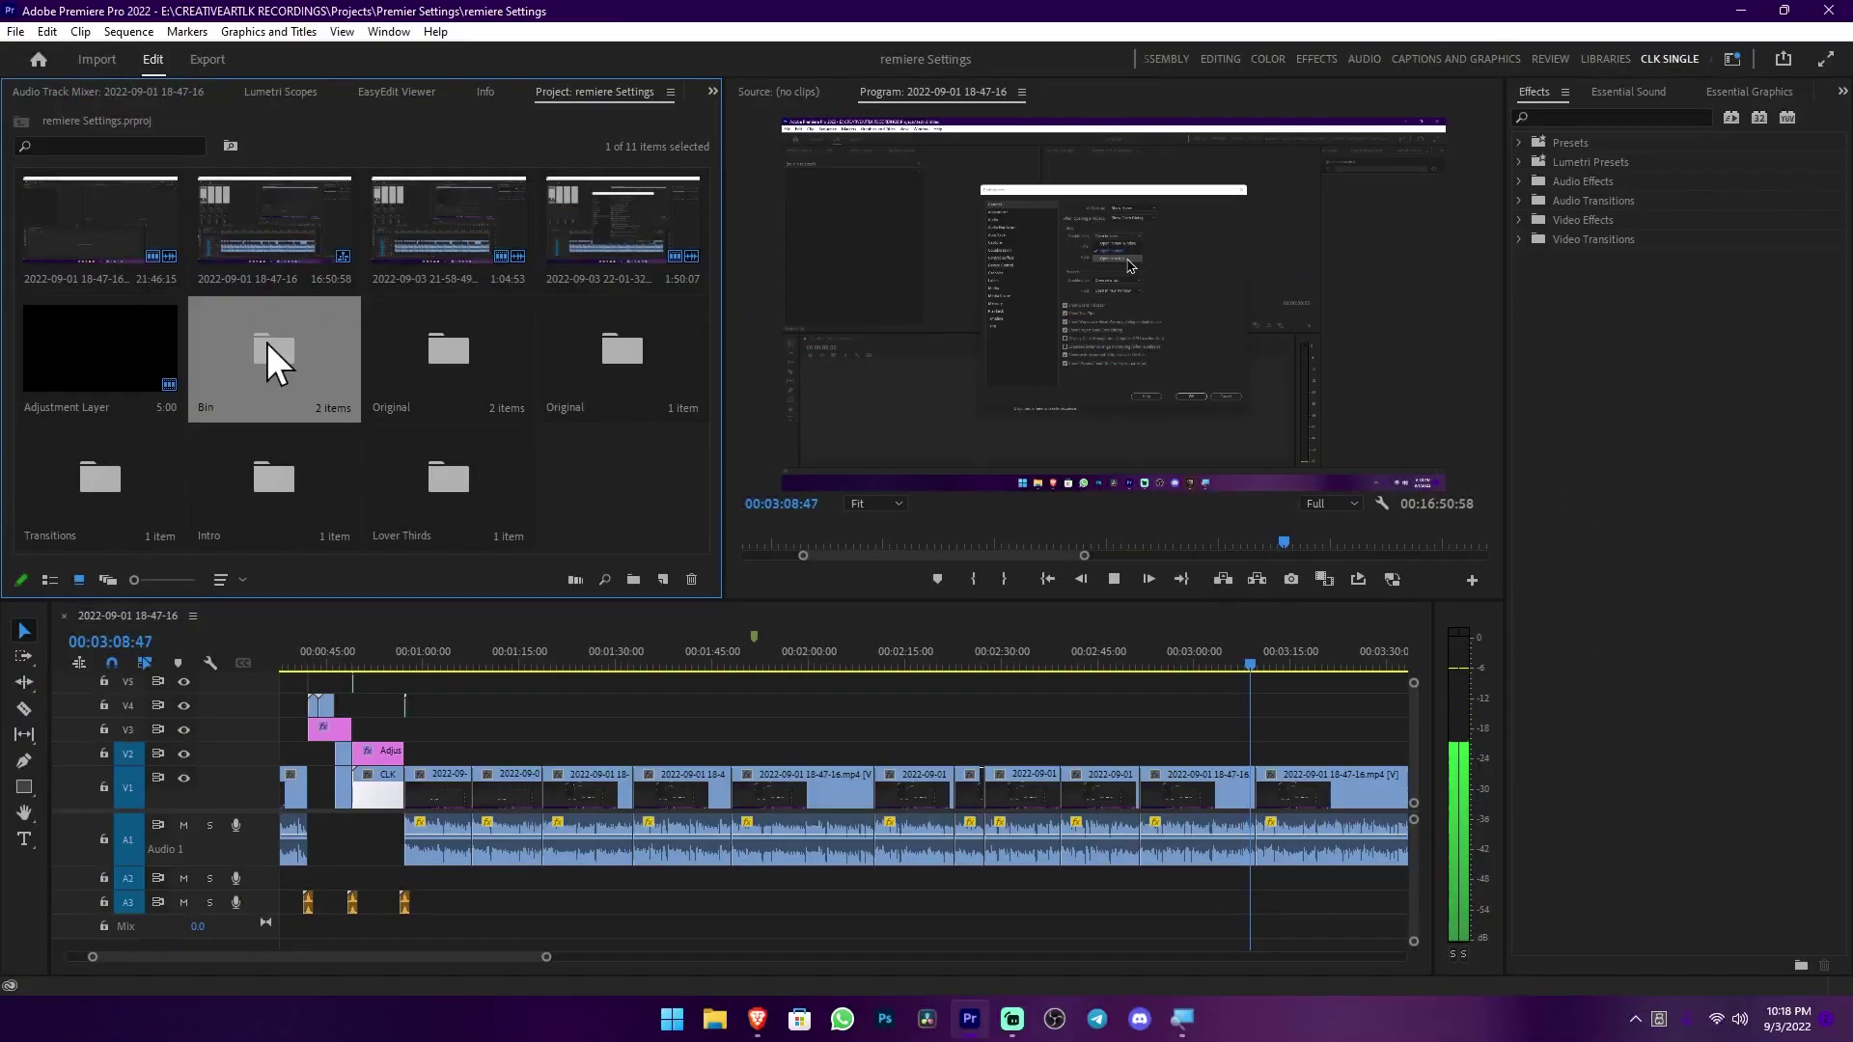
Open the Bin folder in a new tab and compare it with the main project contents
double_click(268, 346)
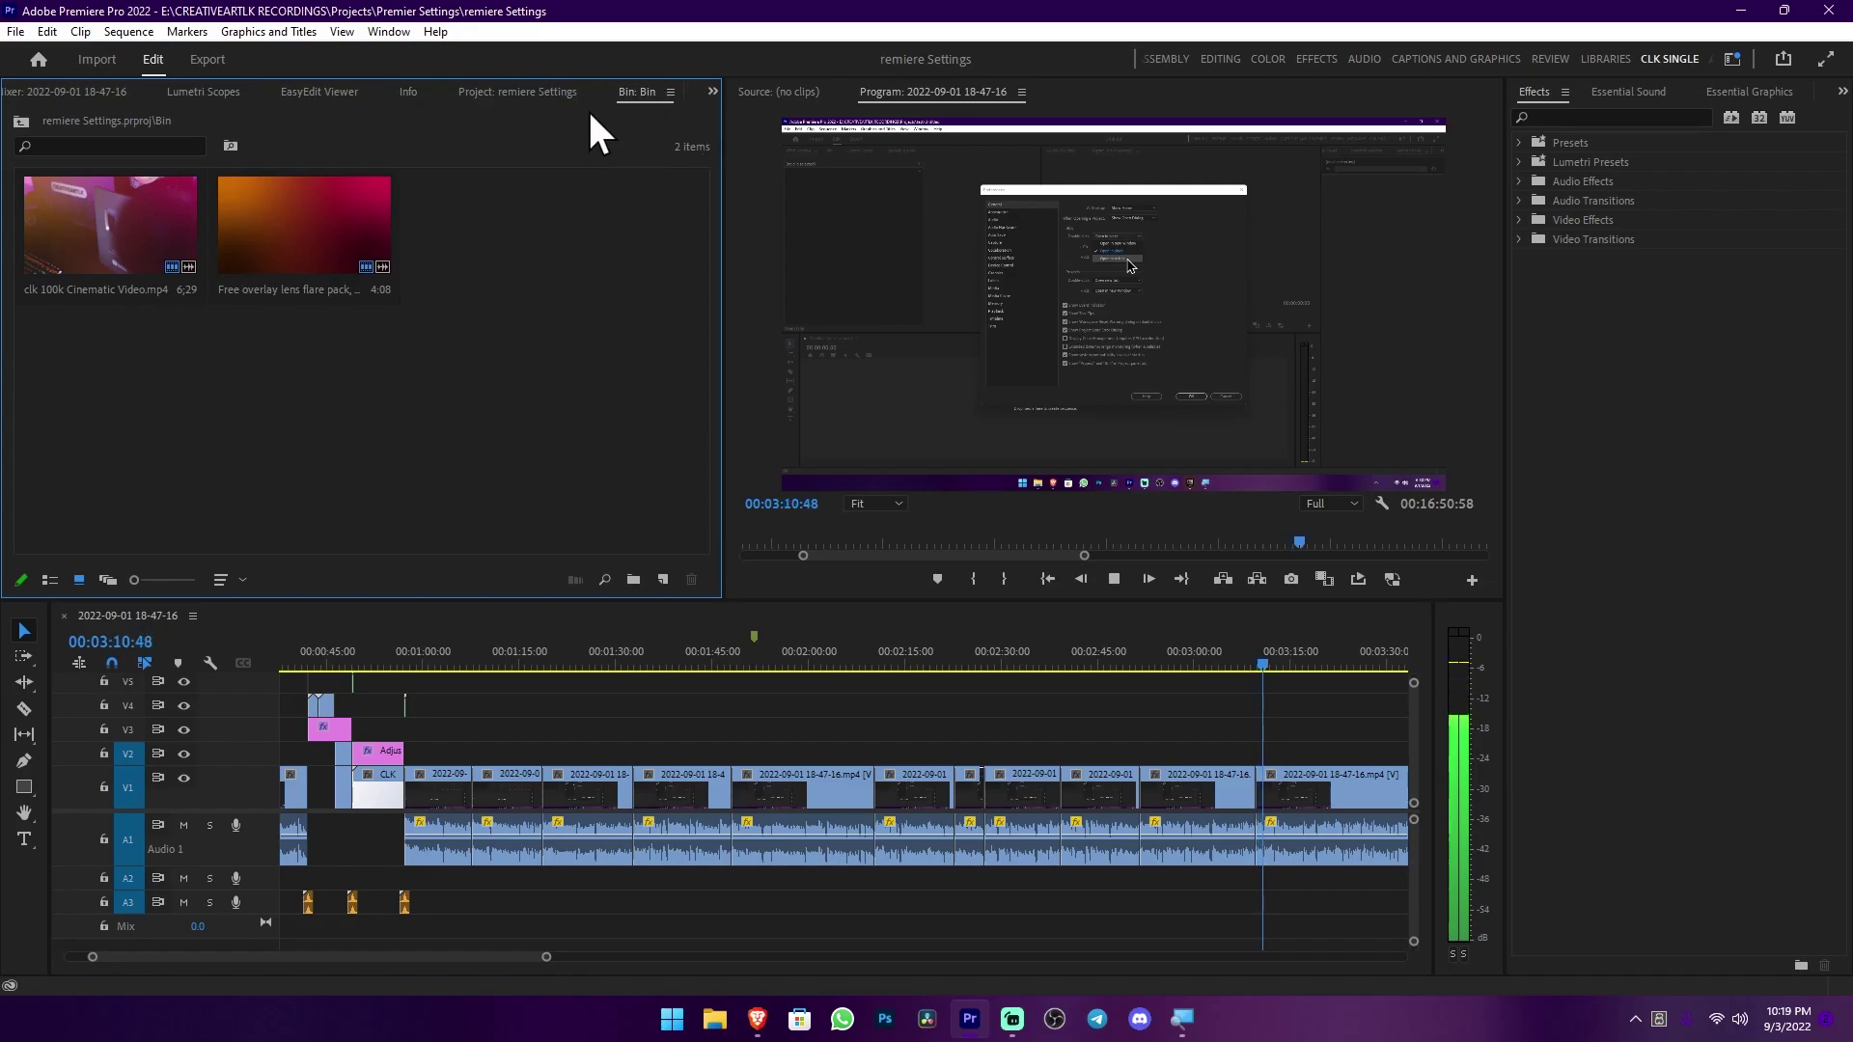
left_click(533, 90)
left_click(617, 91)
left_click(545, 92)
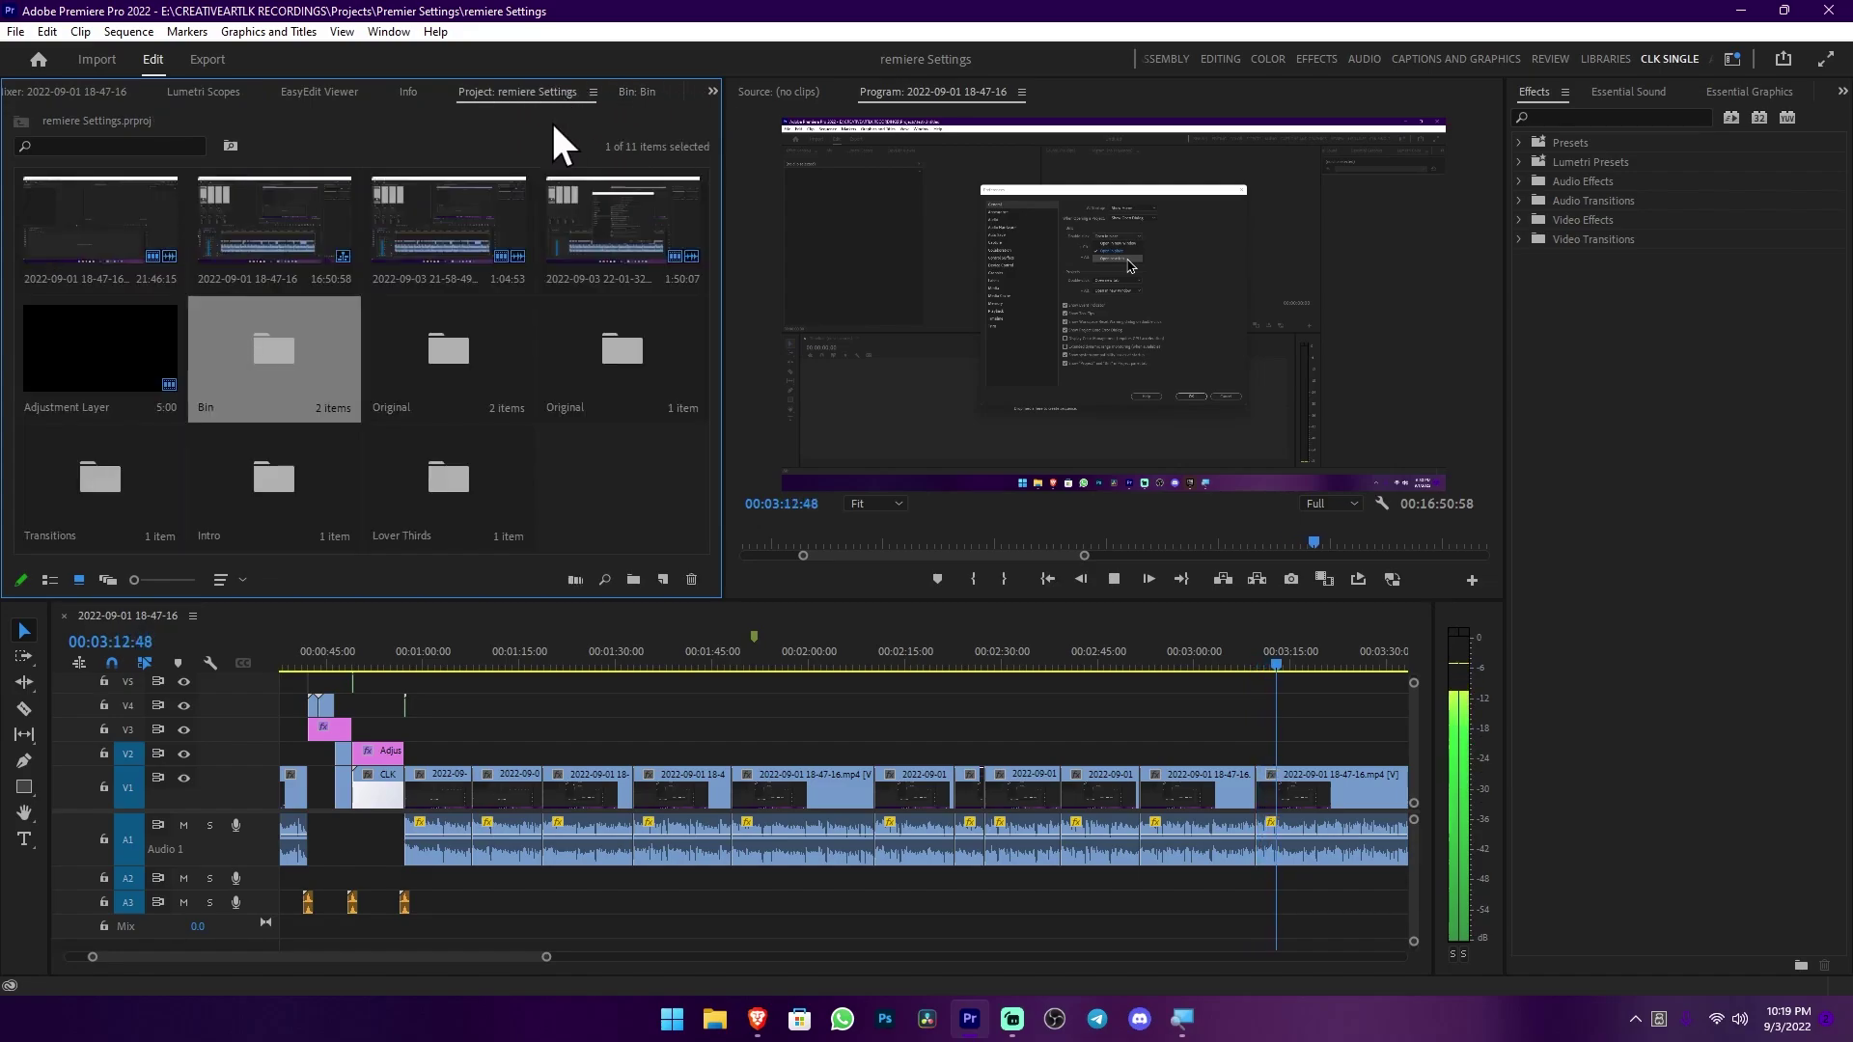
Open the first Original bin in its own tab and examine the contents of Original, Bin and the project in turn
double_click(473, 363)
left_click(494, 84)
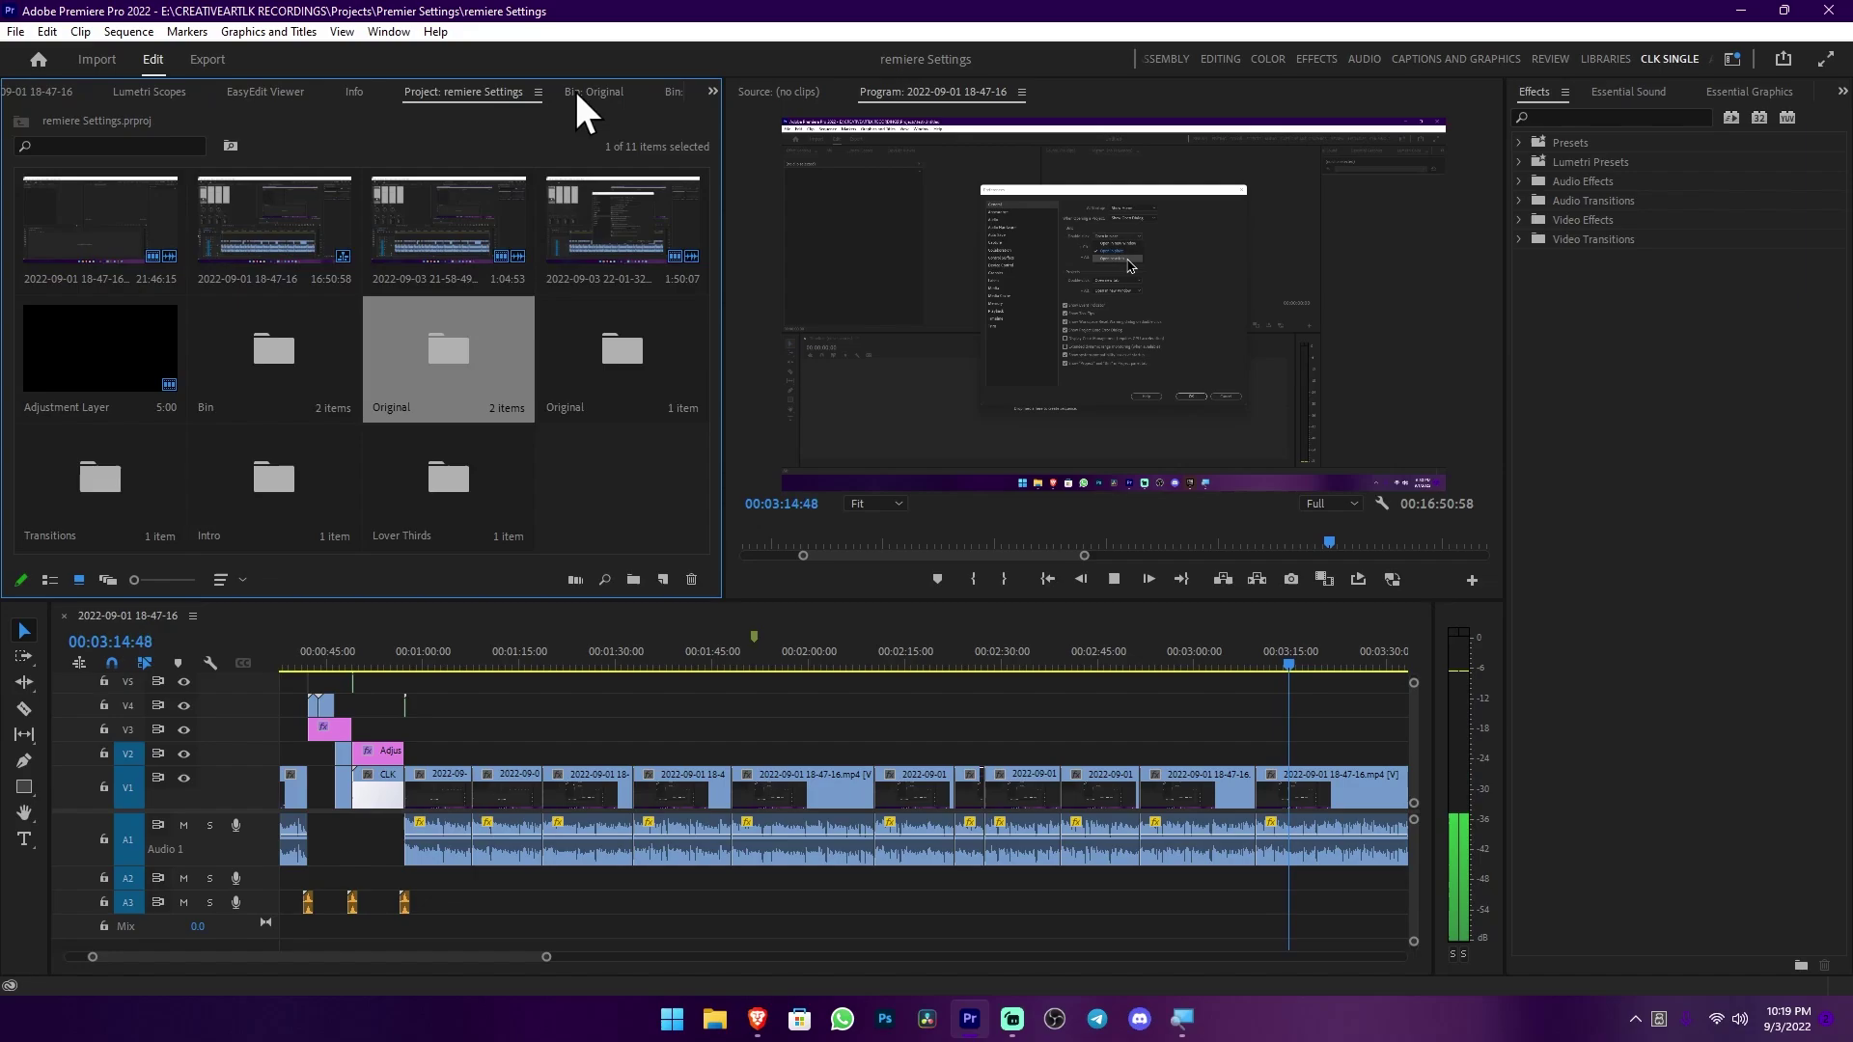
left_click(575, 88)
left_click(662, 83)
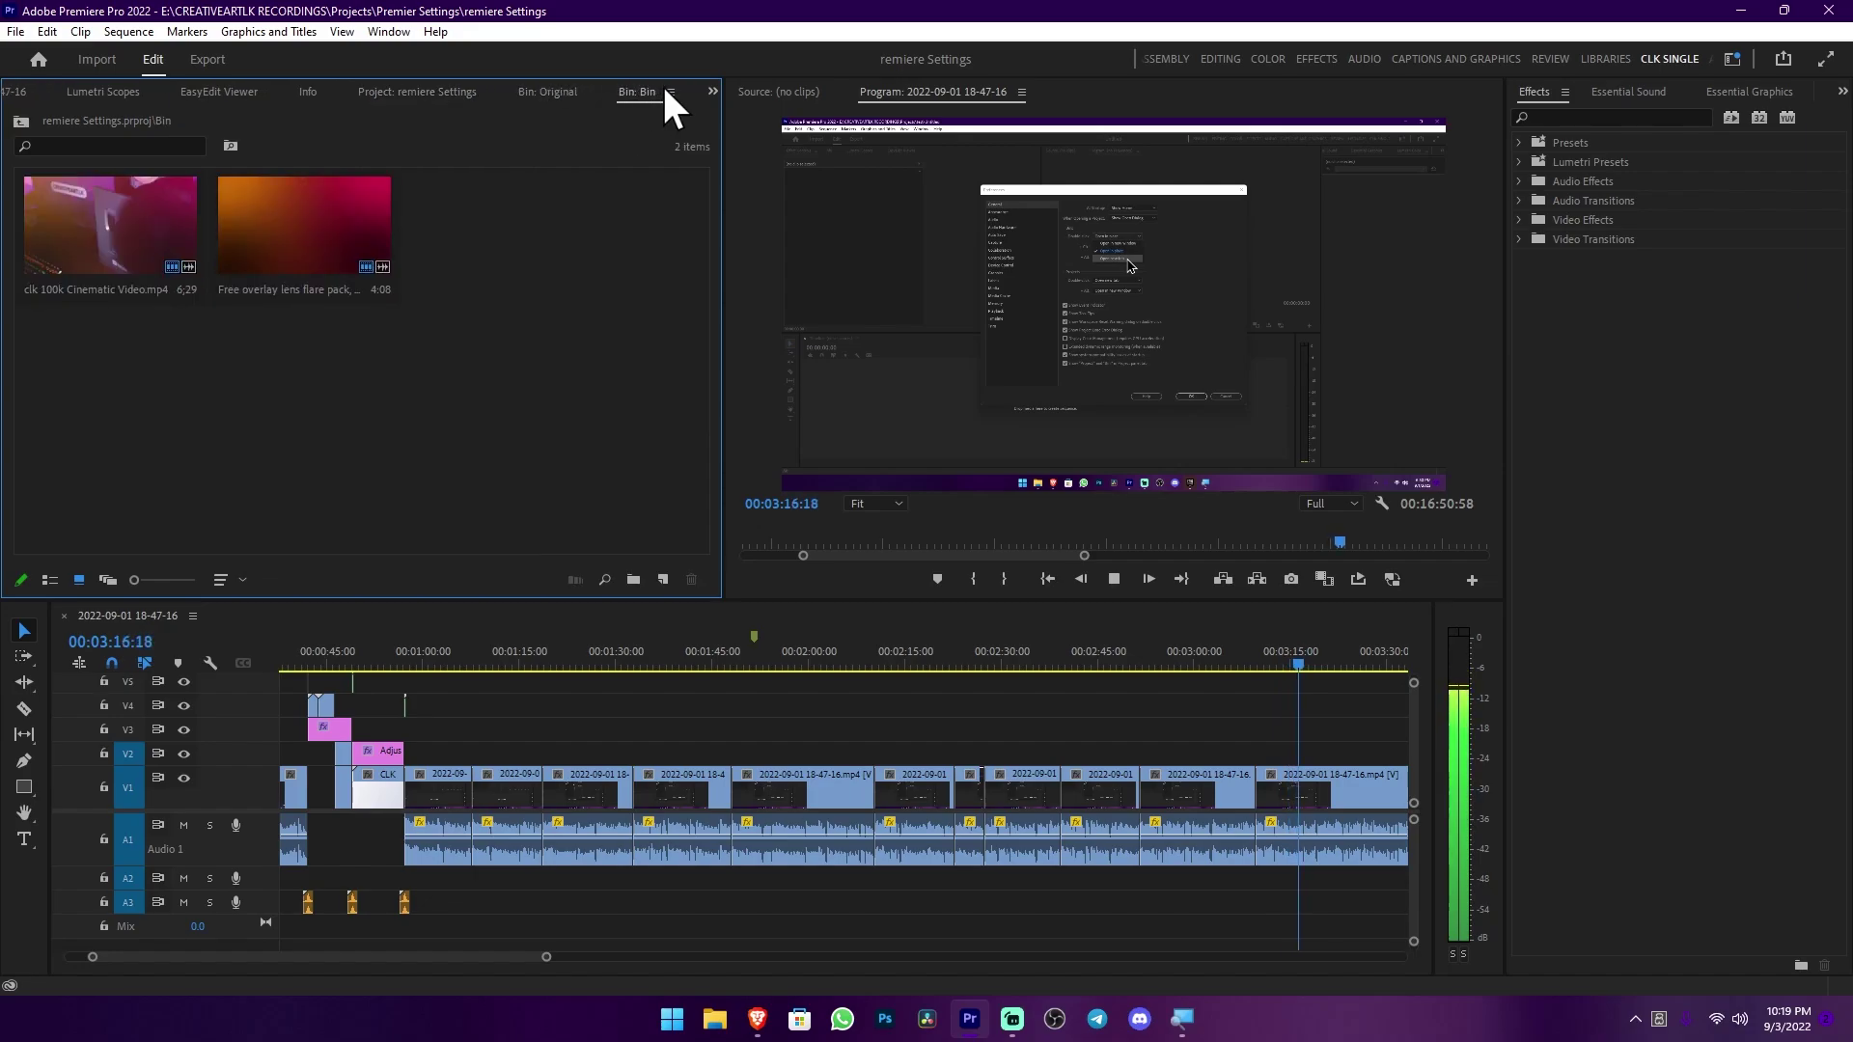
left_click(564, 91)
left_click(418, 91)
left_click(553, 91)
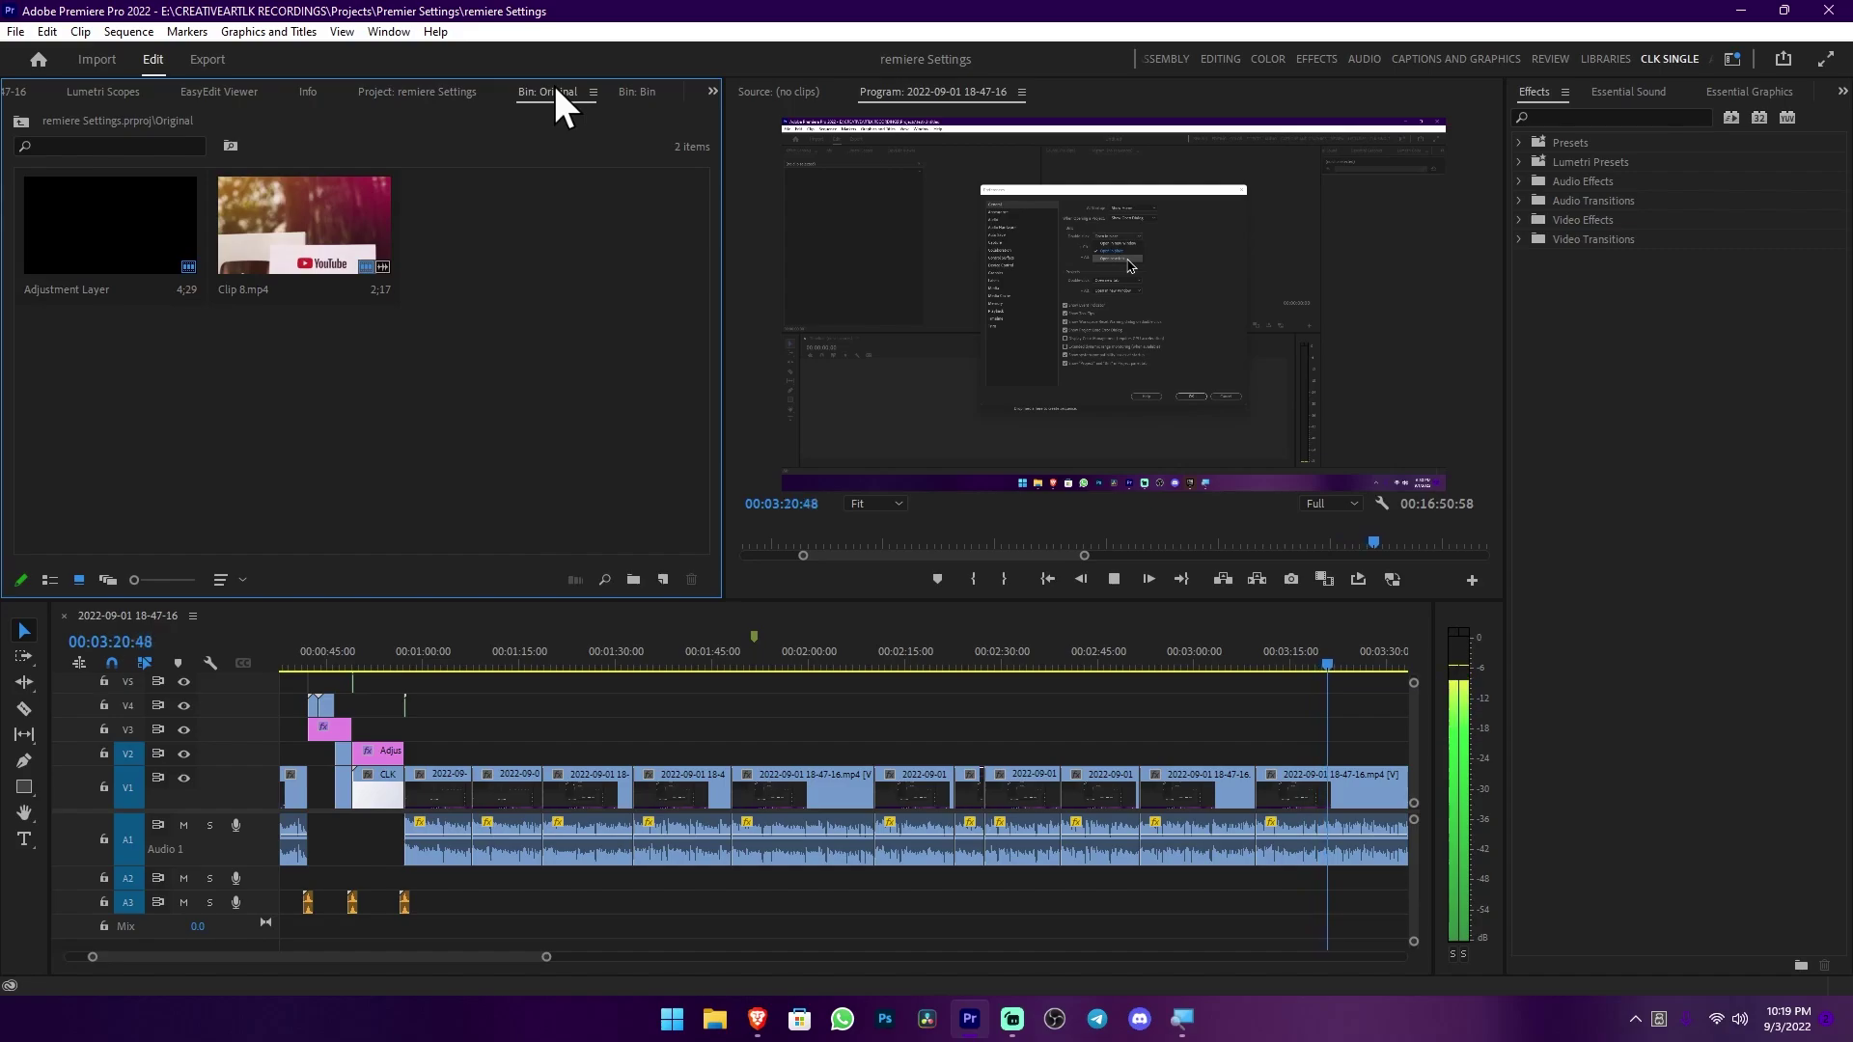
left_click(618, 93)
left_click(440, 92)
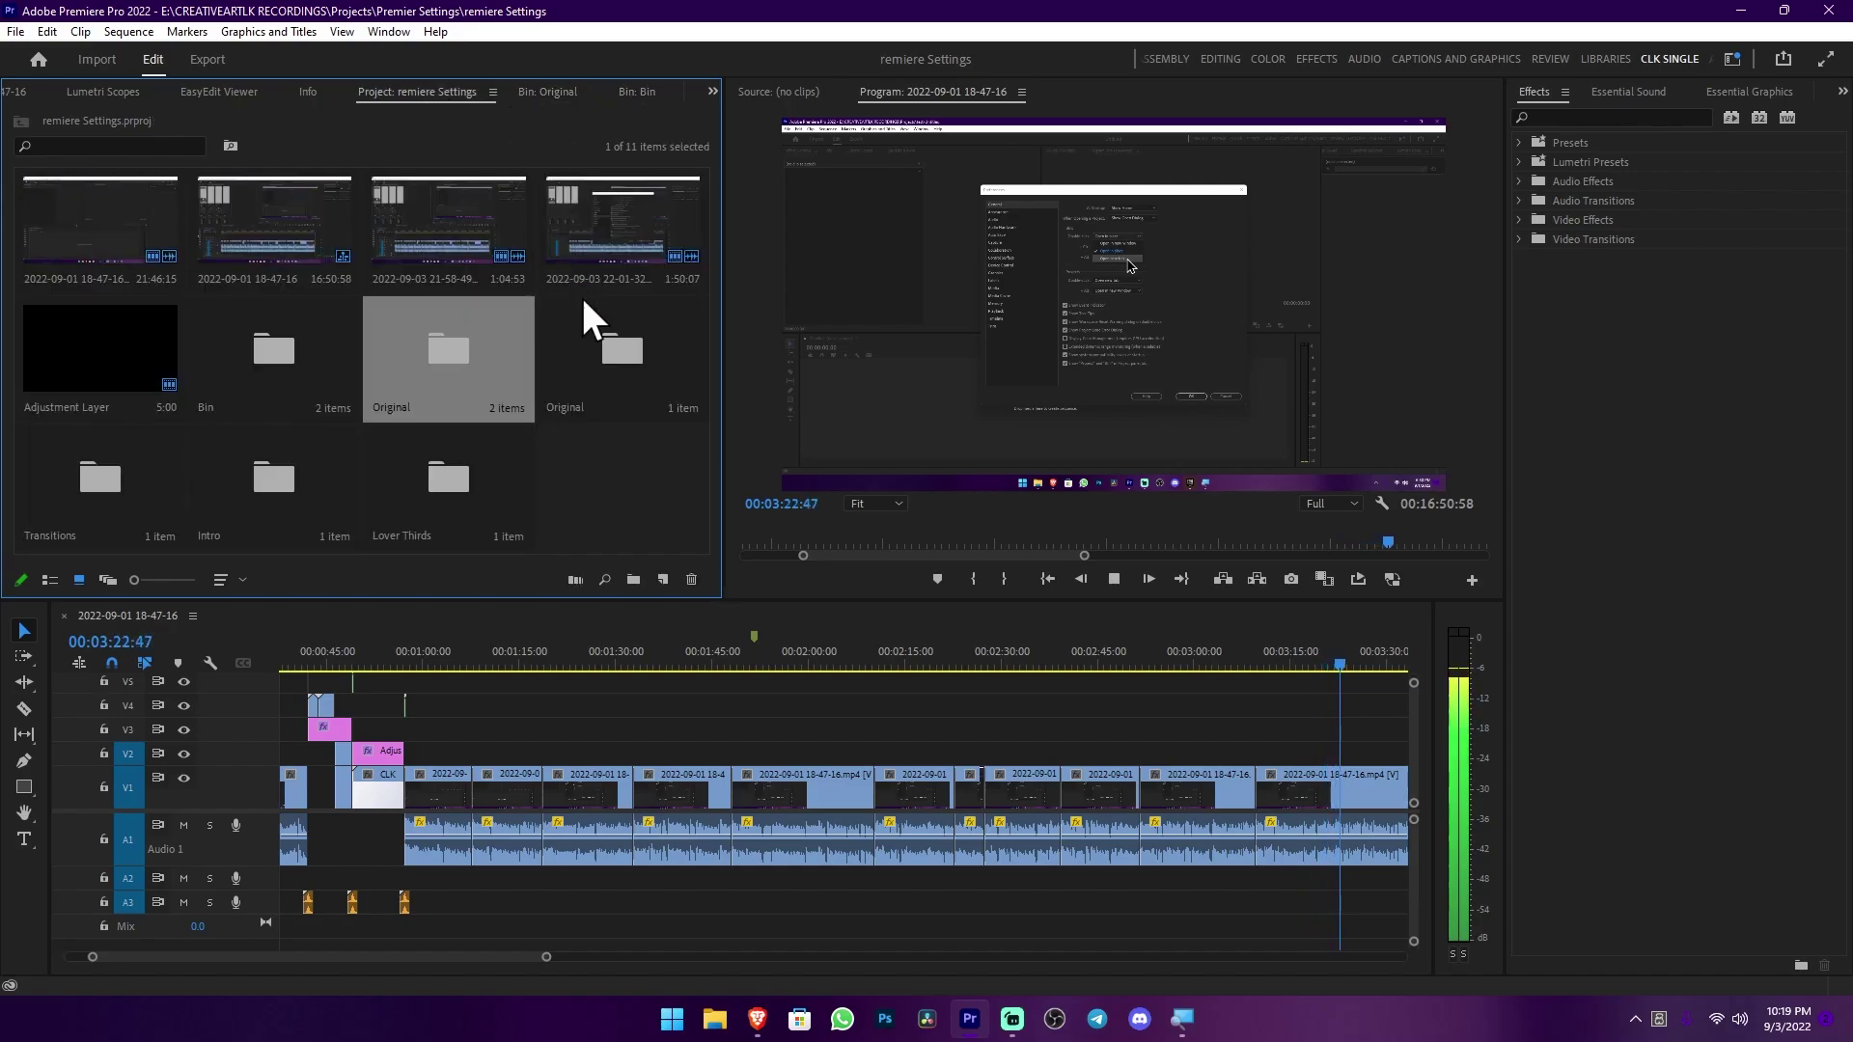
Open the Lover Thirds bin in its own tab and switch back to the project contents
left_click(603, 336)
double_click(453, 492)
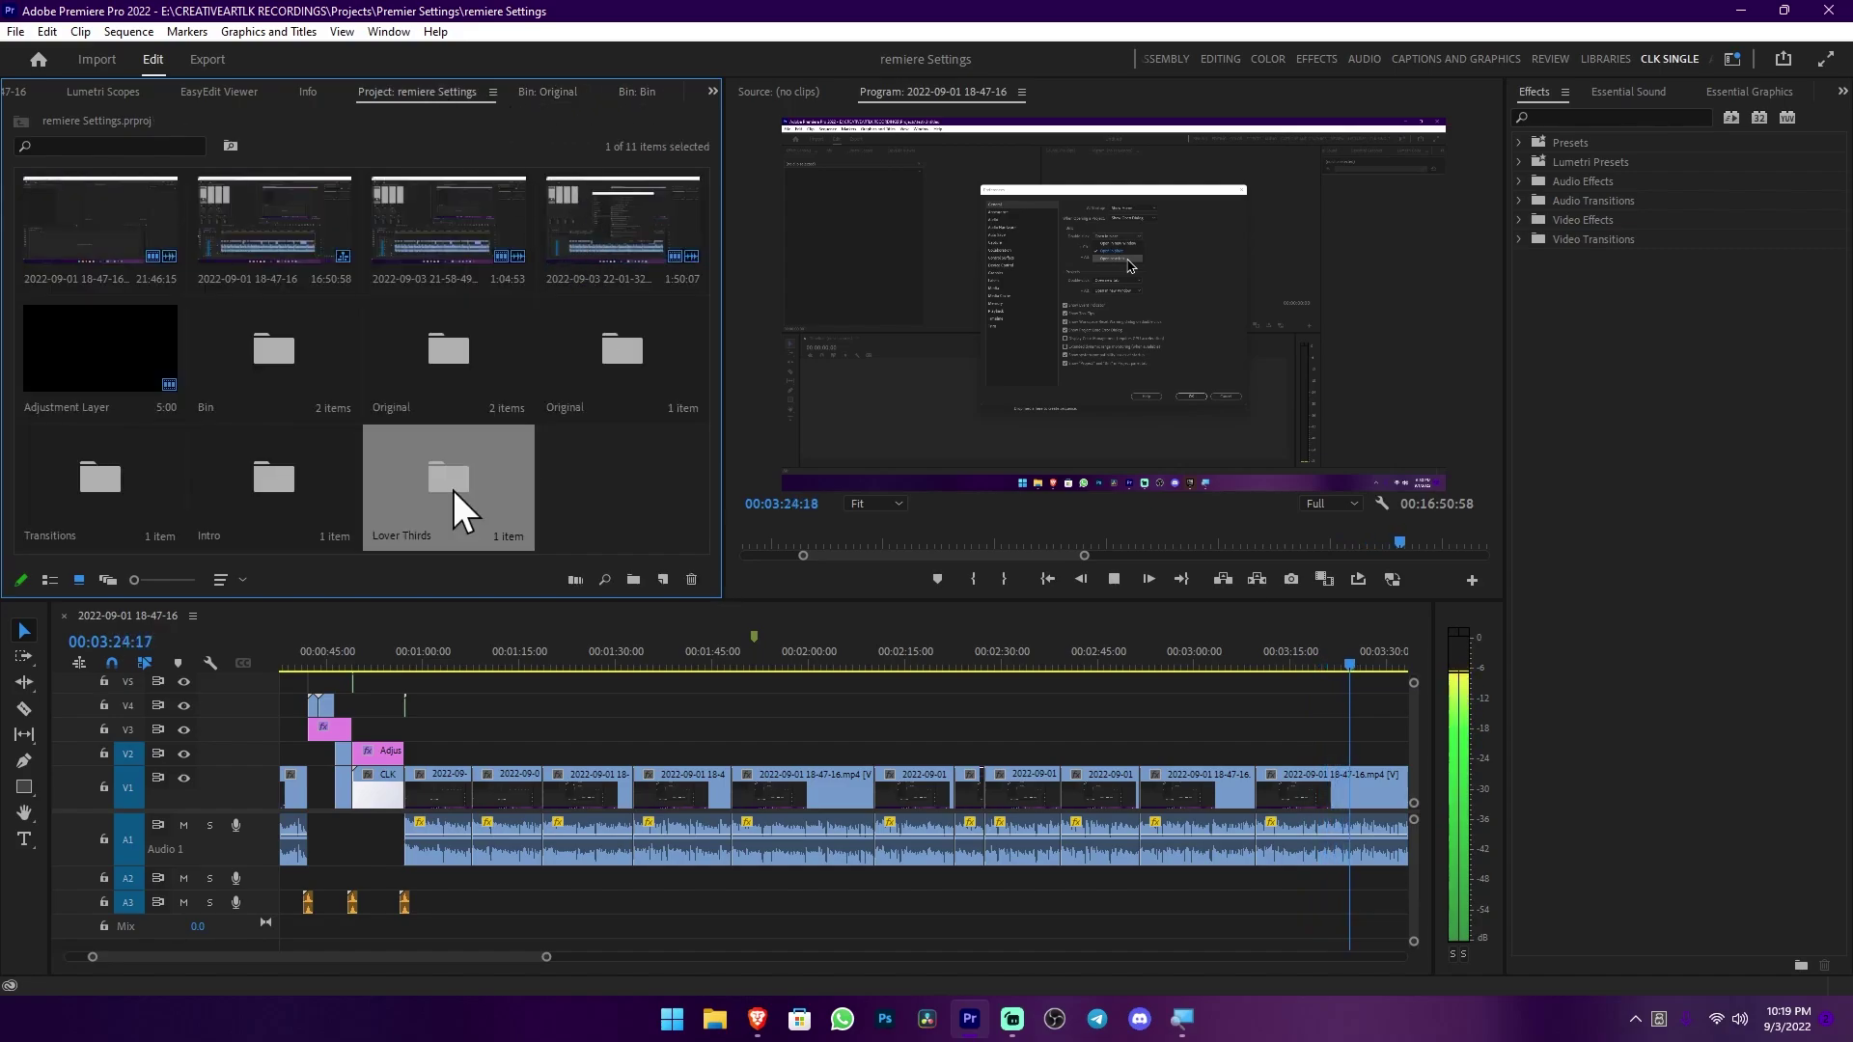
left_click(444, 94)
left_click(442, 91)
left_click(508, 94)
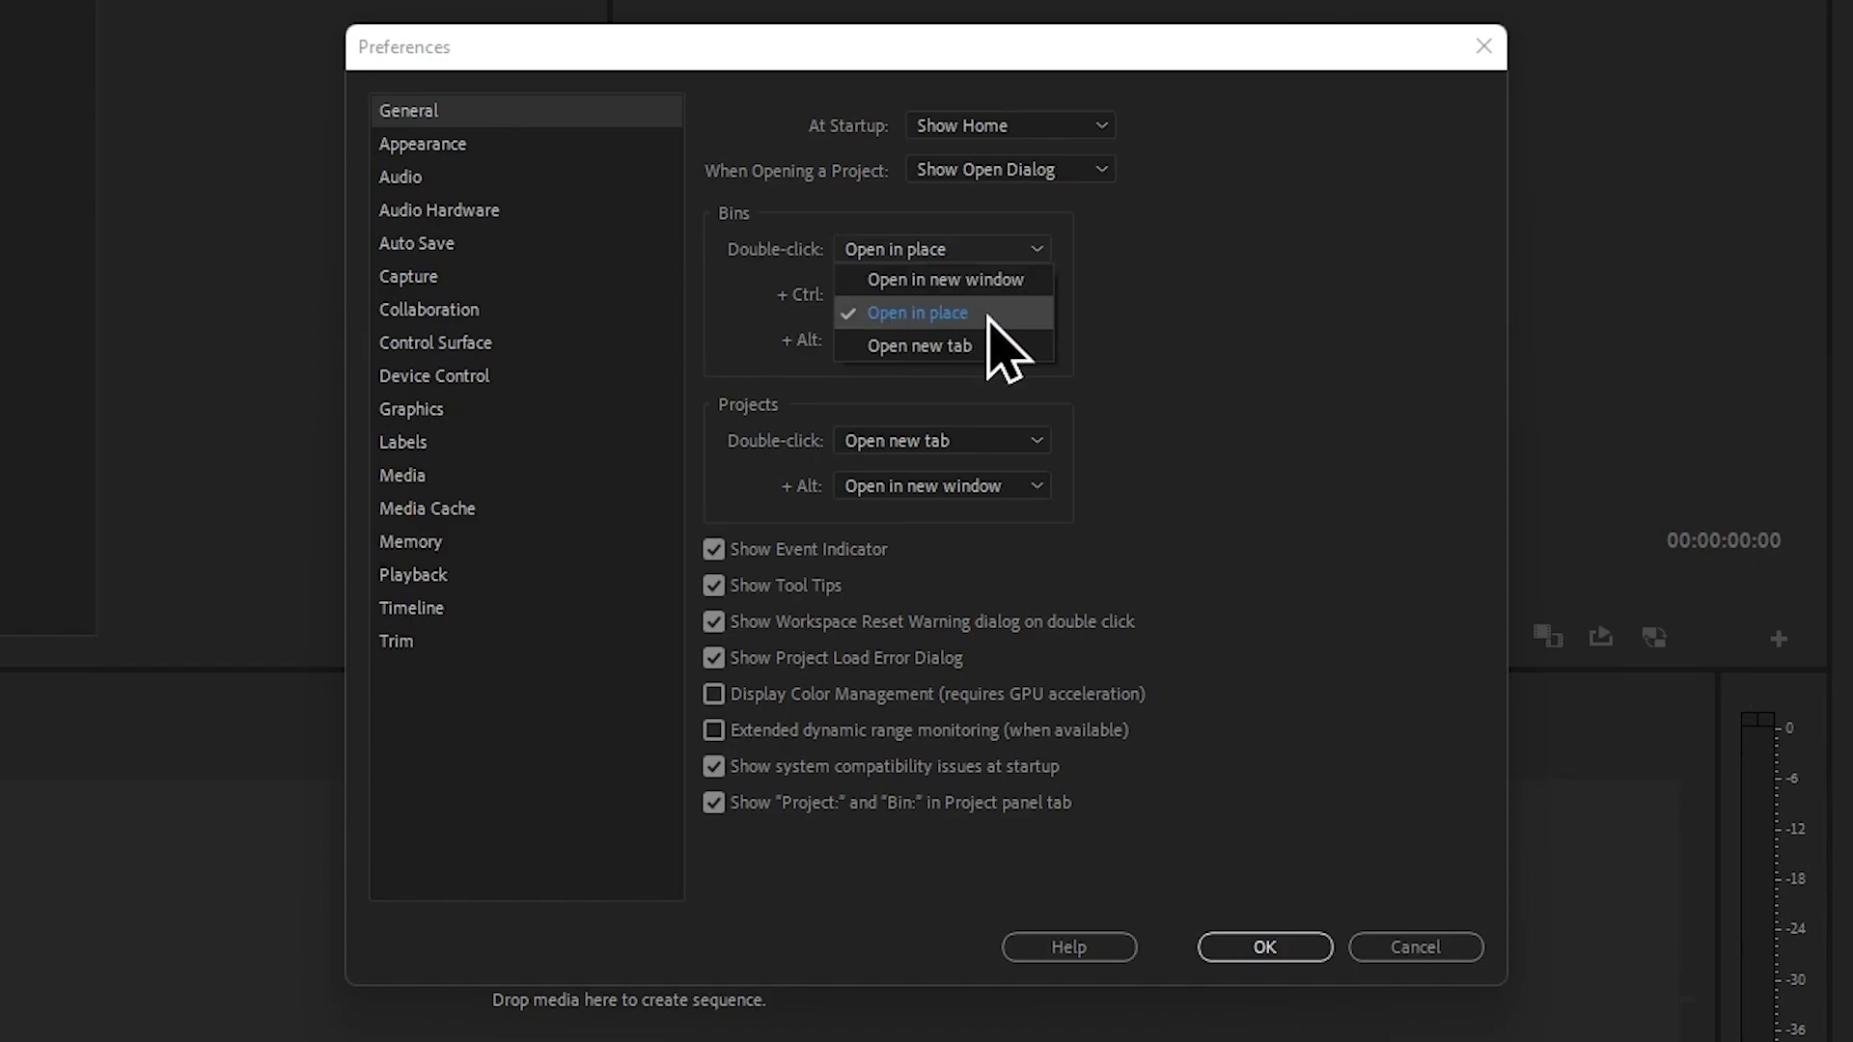
Examine the General preferences options for opening bins with double-click, with Ctrl and with Alt
left_click(1239, 295)
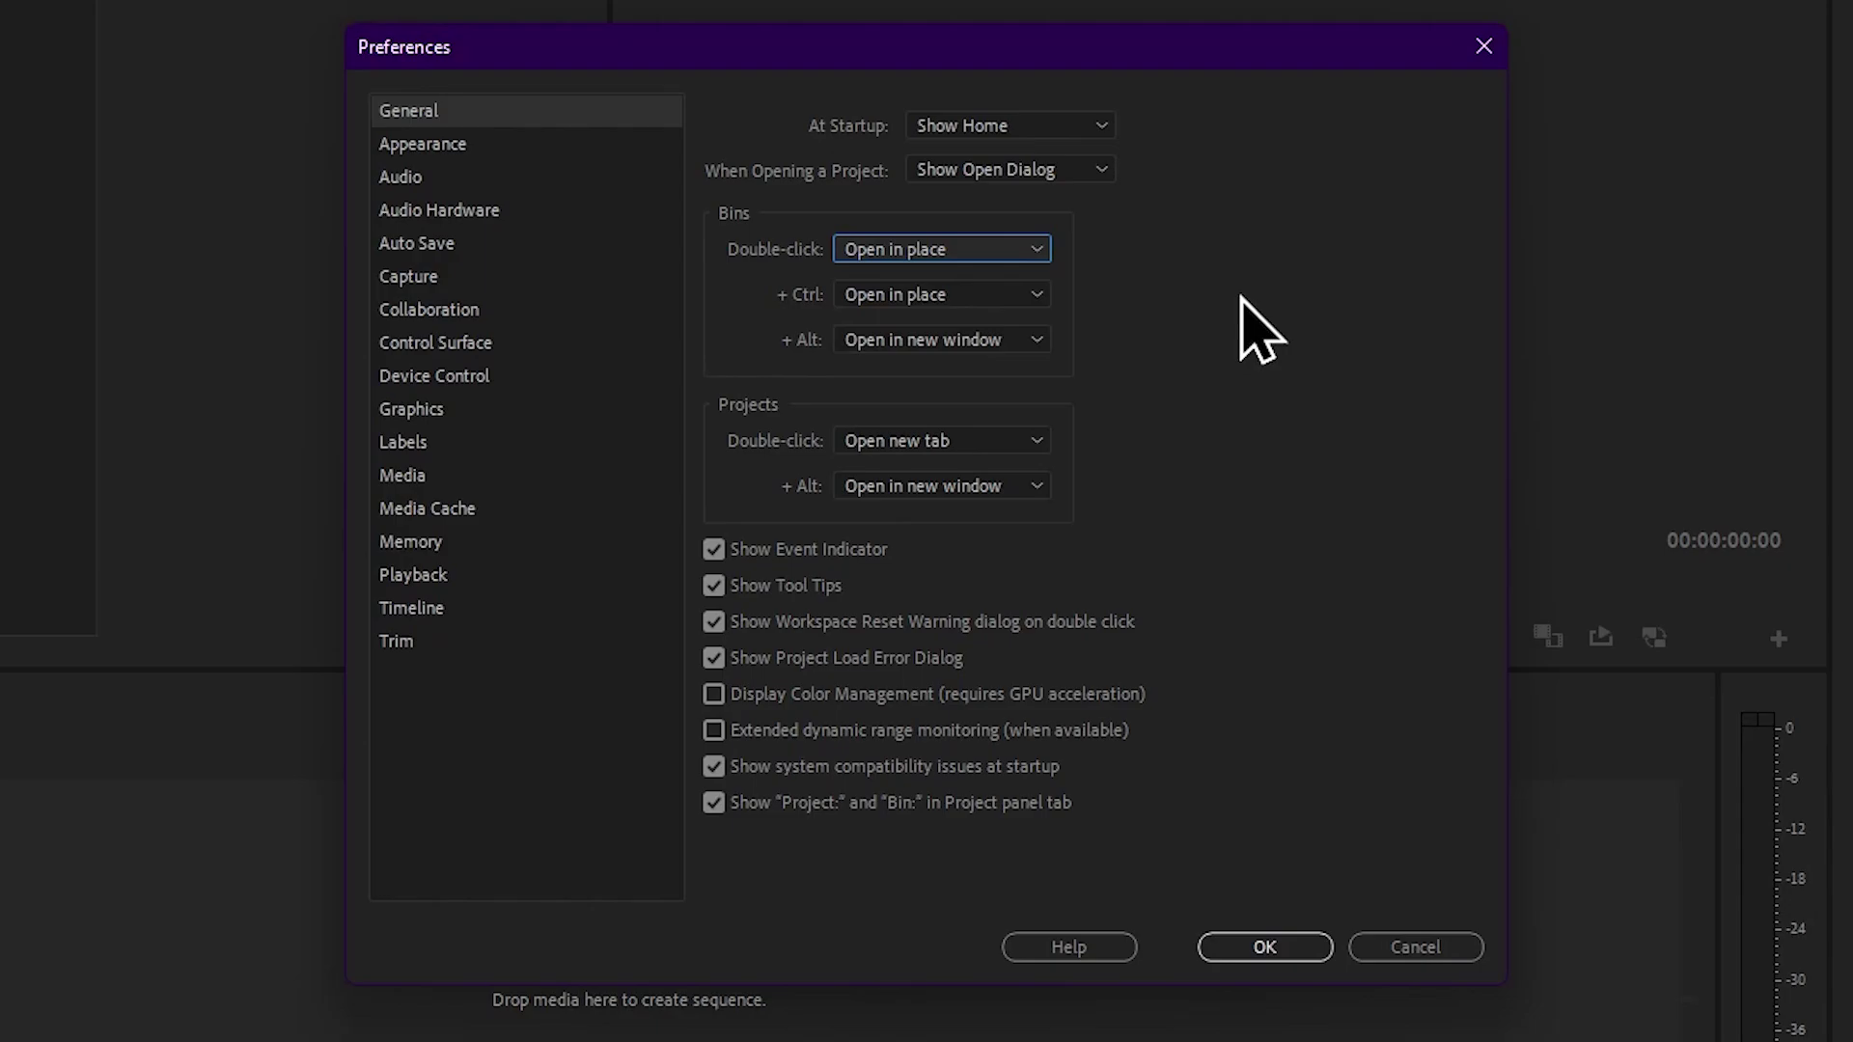
left_click(999, 249)
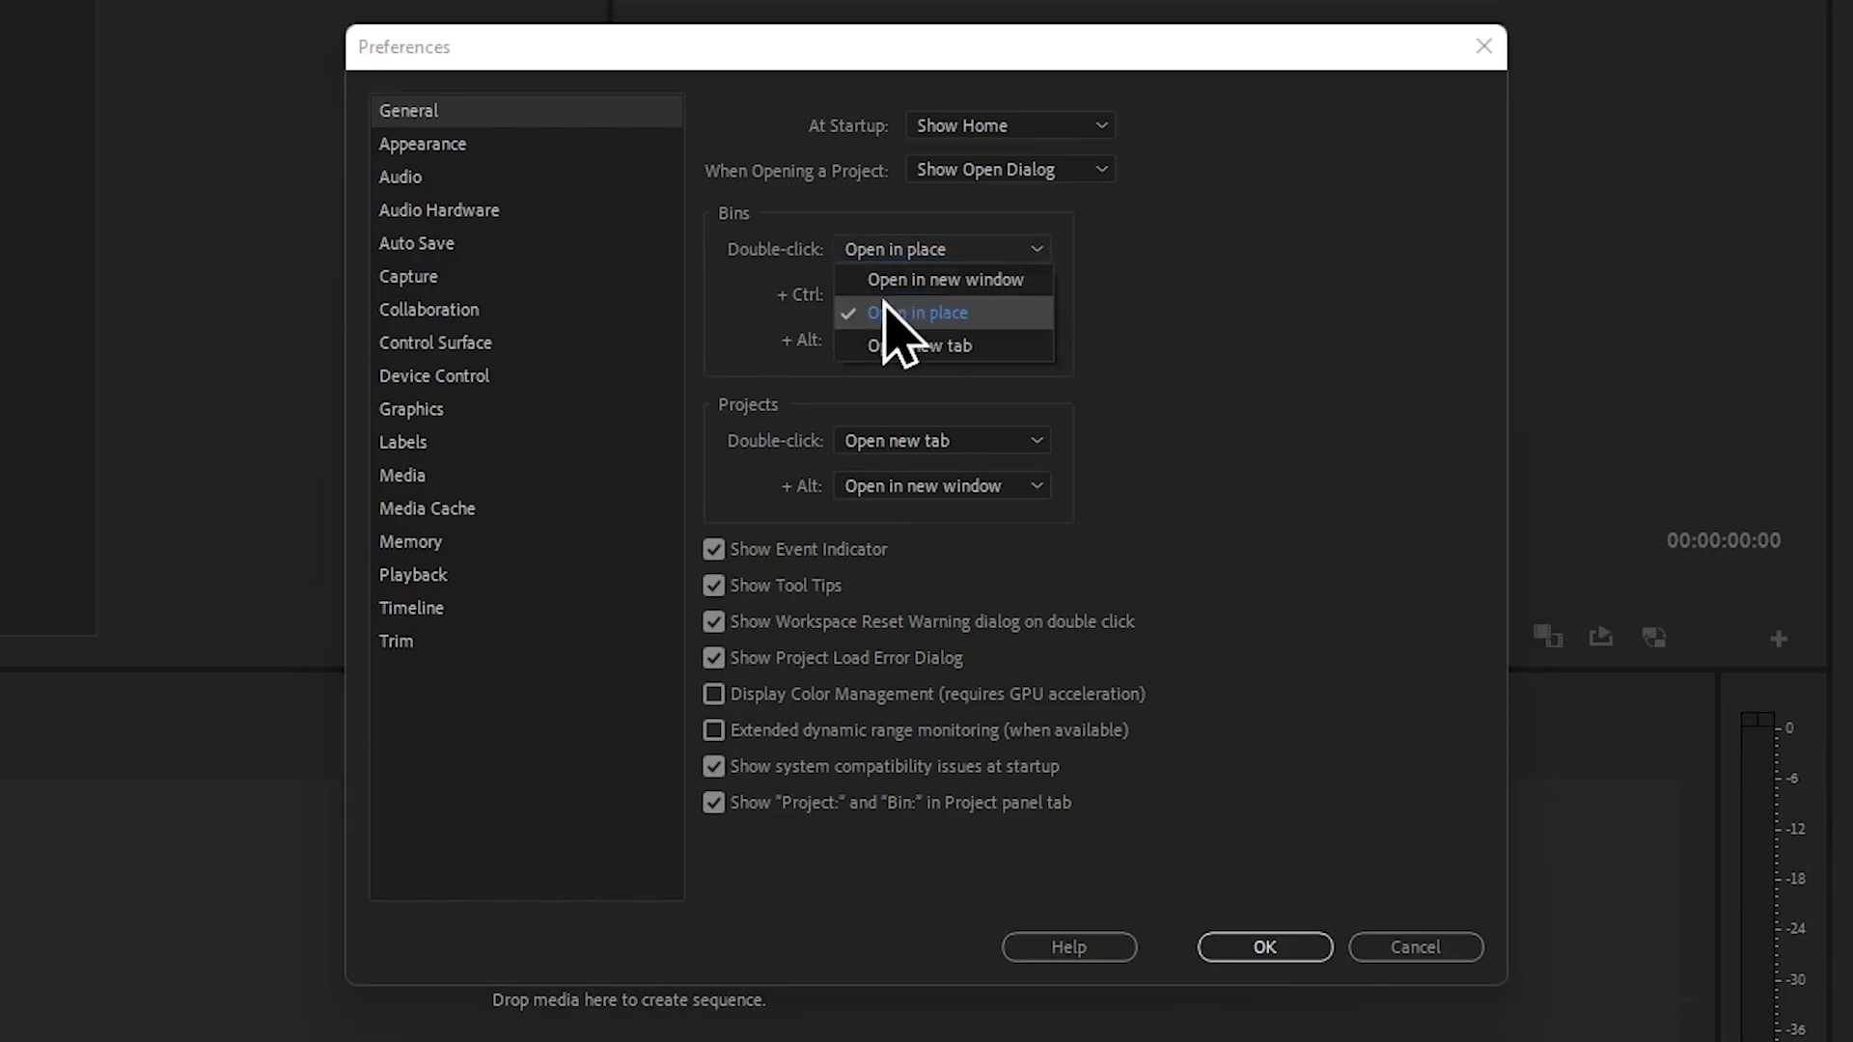
left_click(1122, 315)
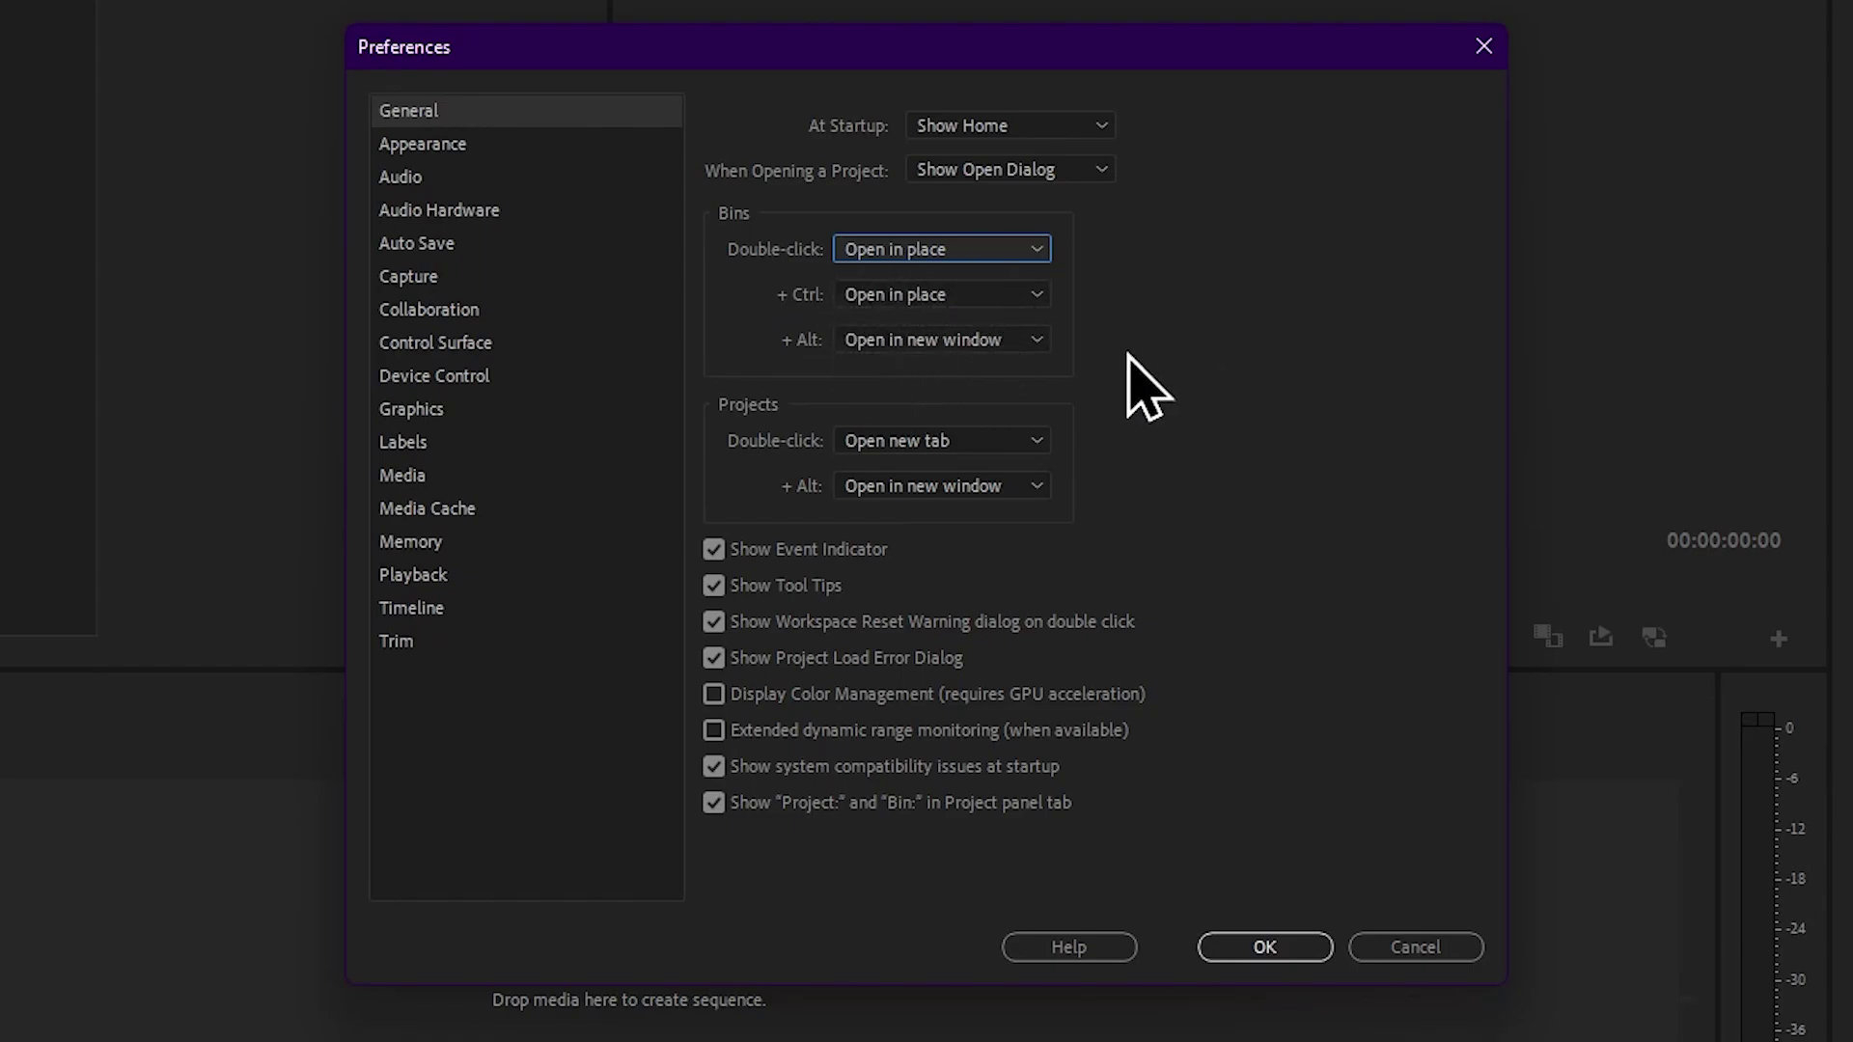
left_click(968, 297)
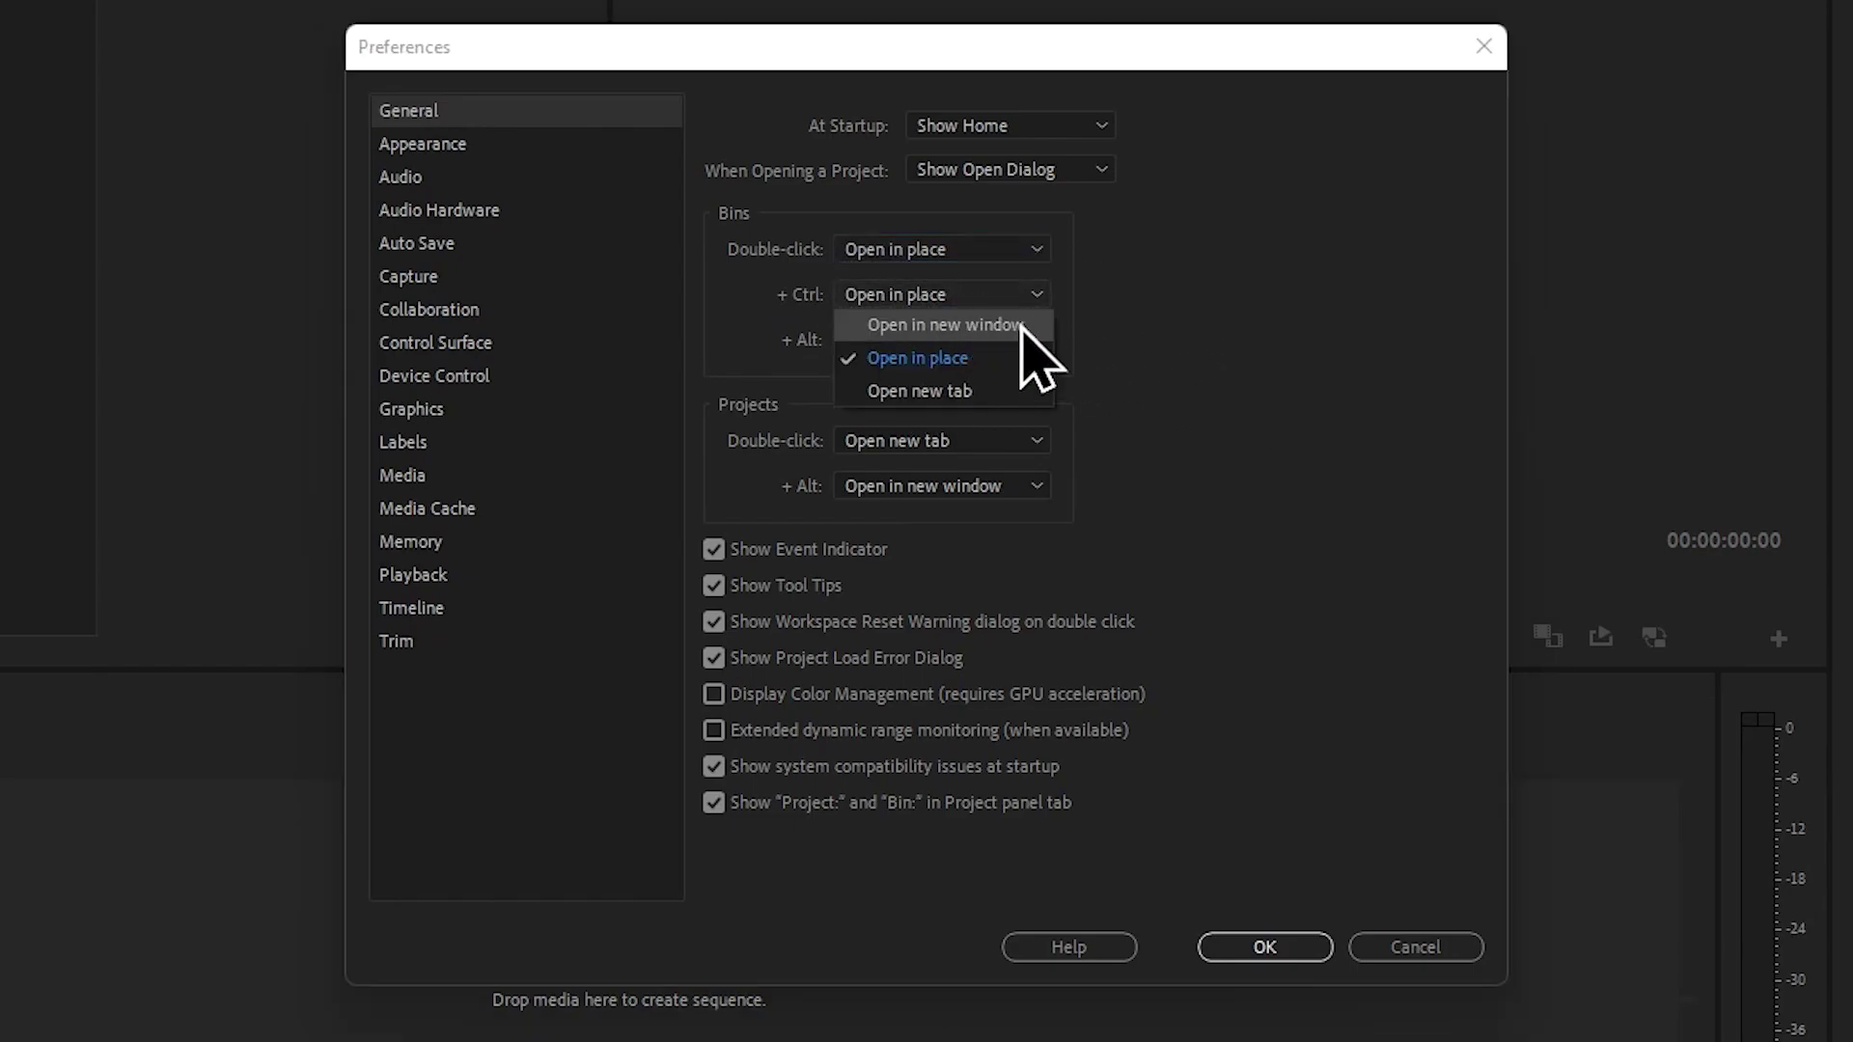
left_click(1187, 362)
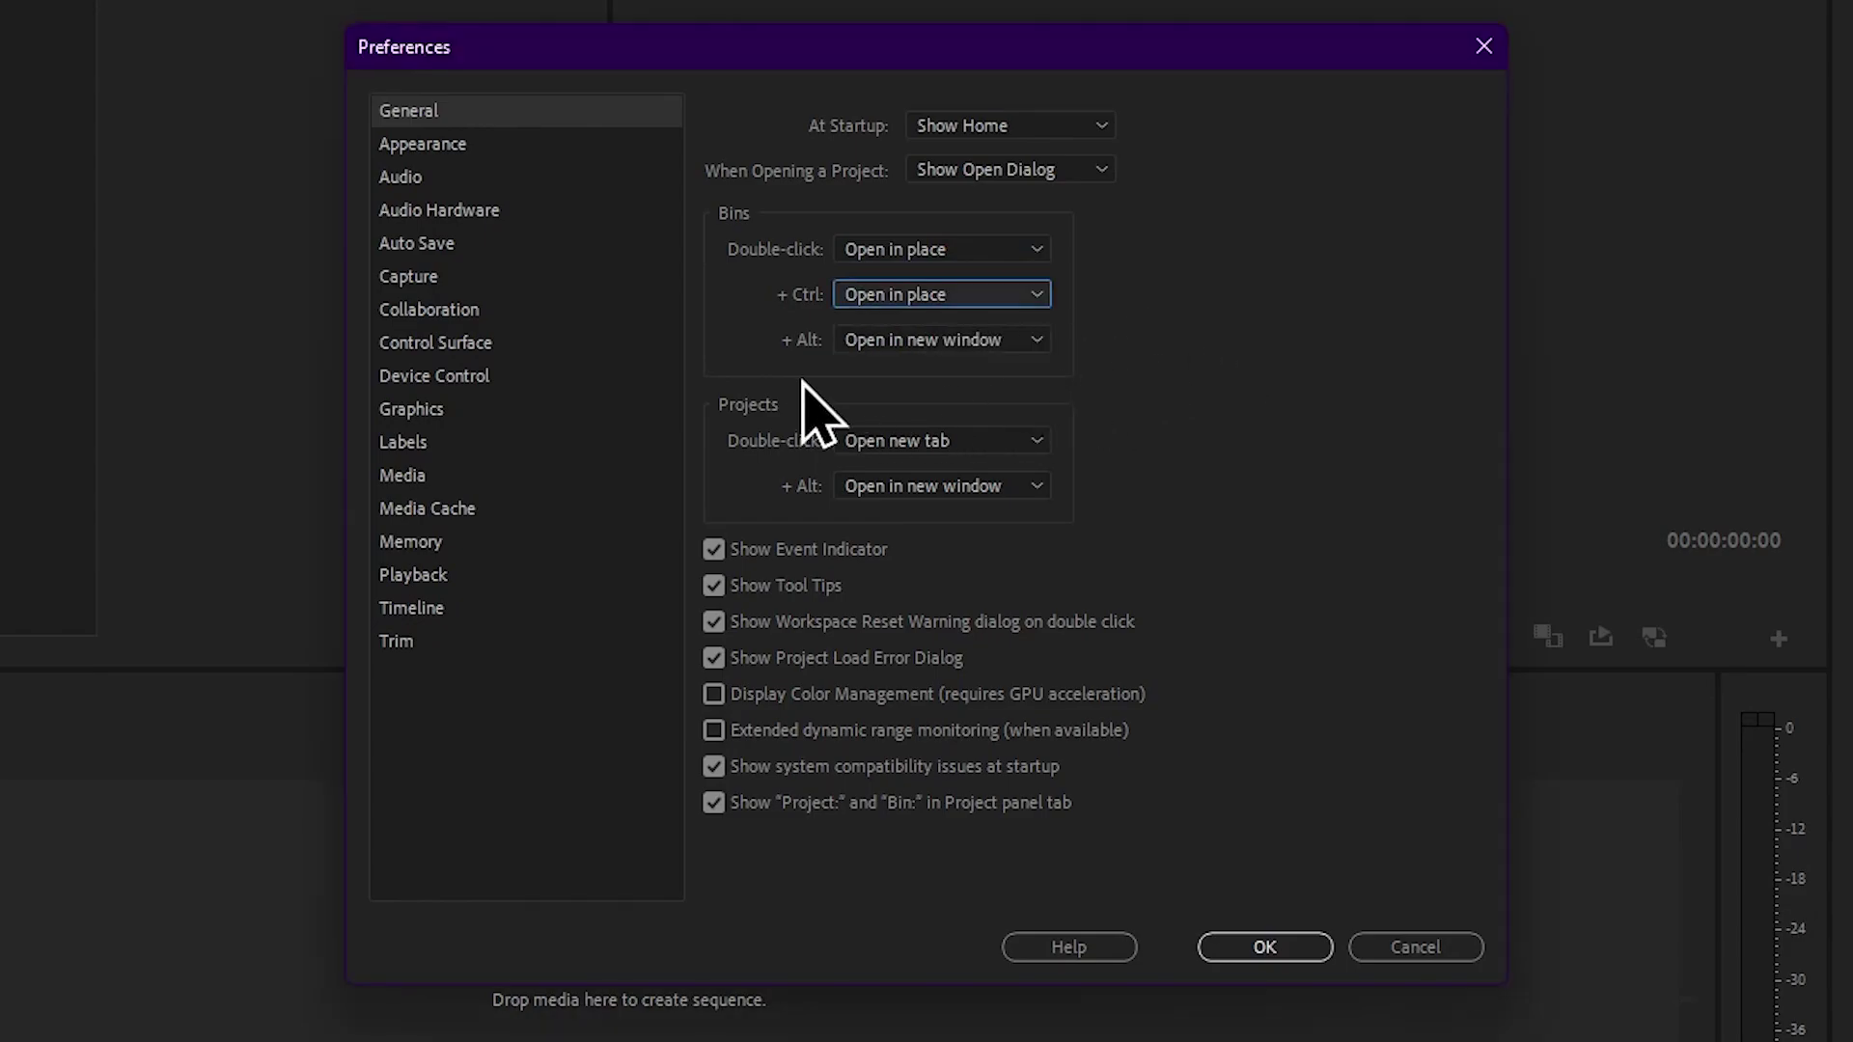
left_click(891, 344)
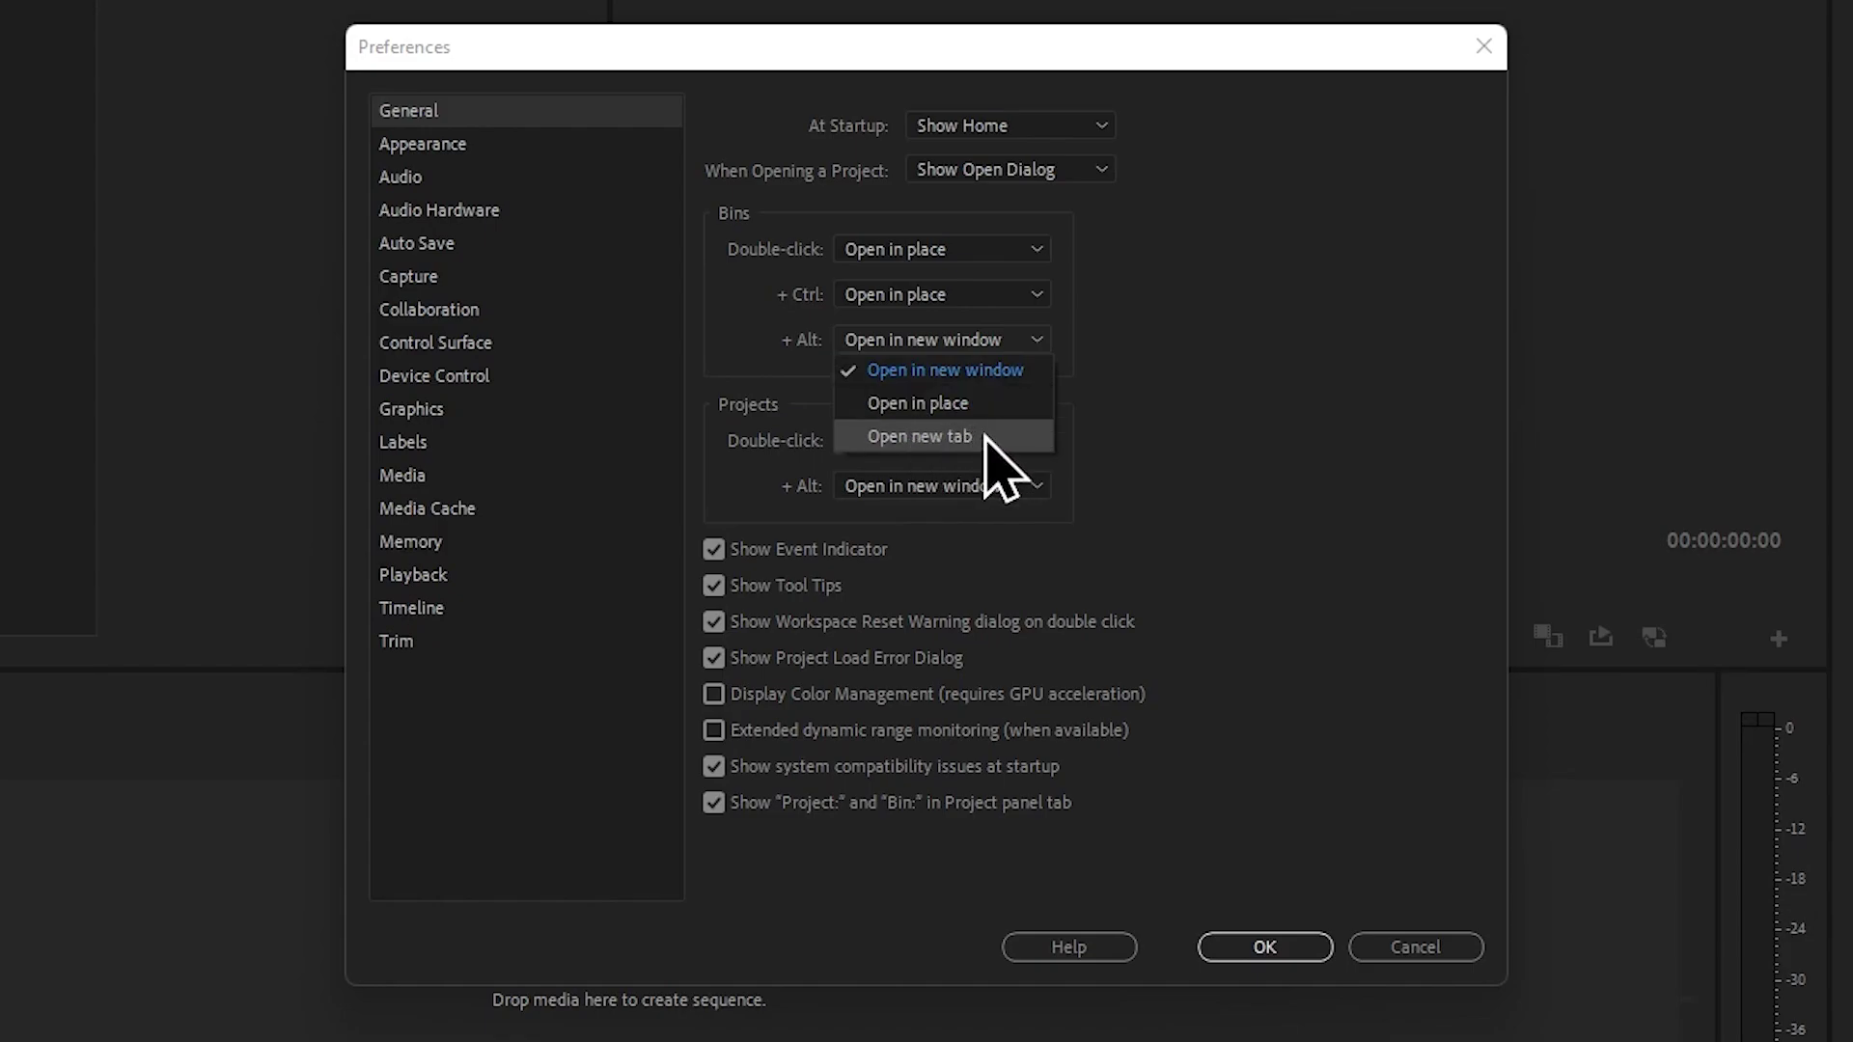
left_click(1144, 410)
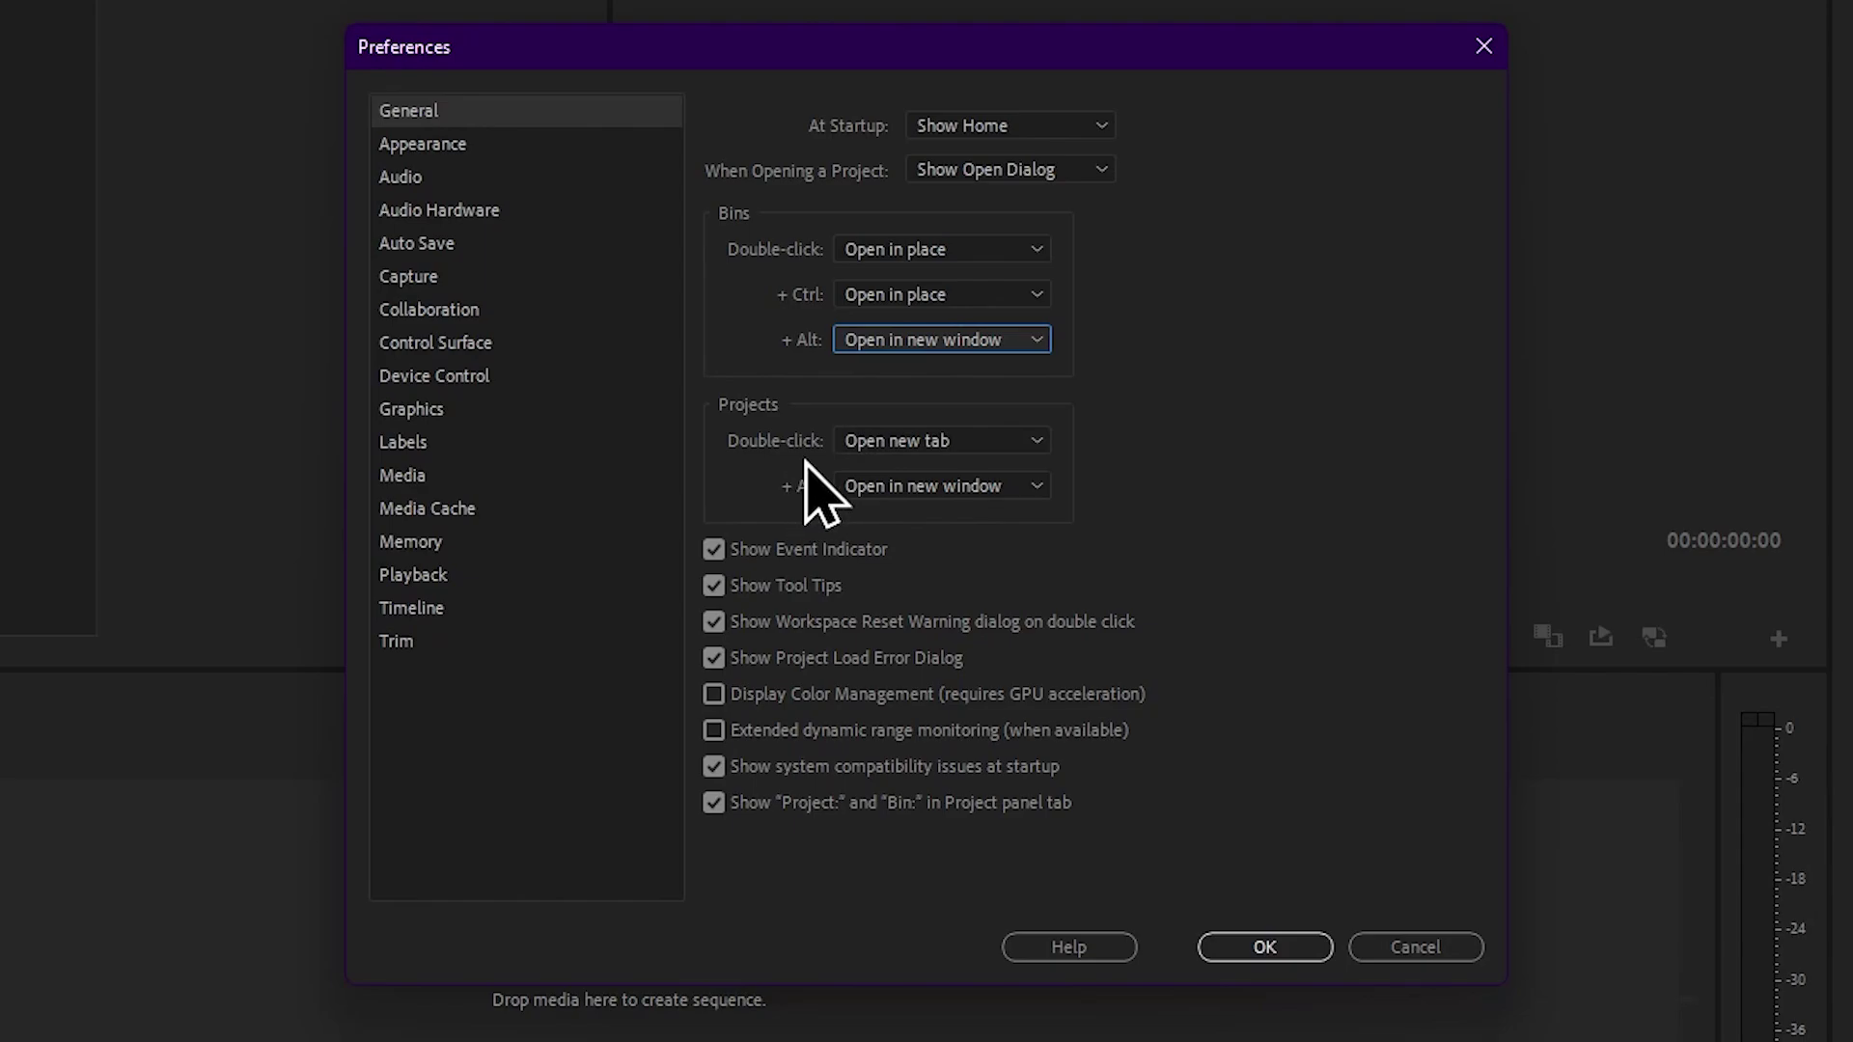
Check the double-click setting for projects and open the recent project Assets Timeline_3 from the home screen
left_click(1022, 439)
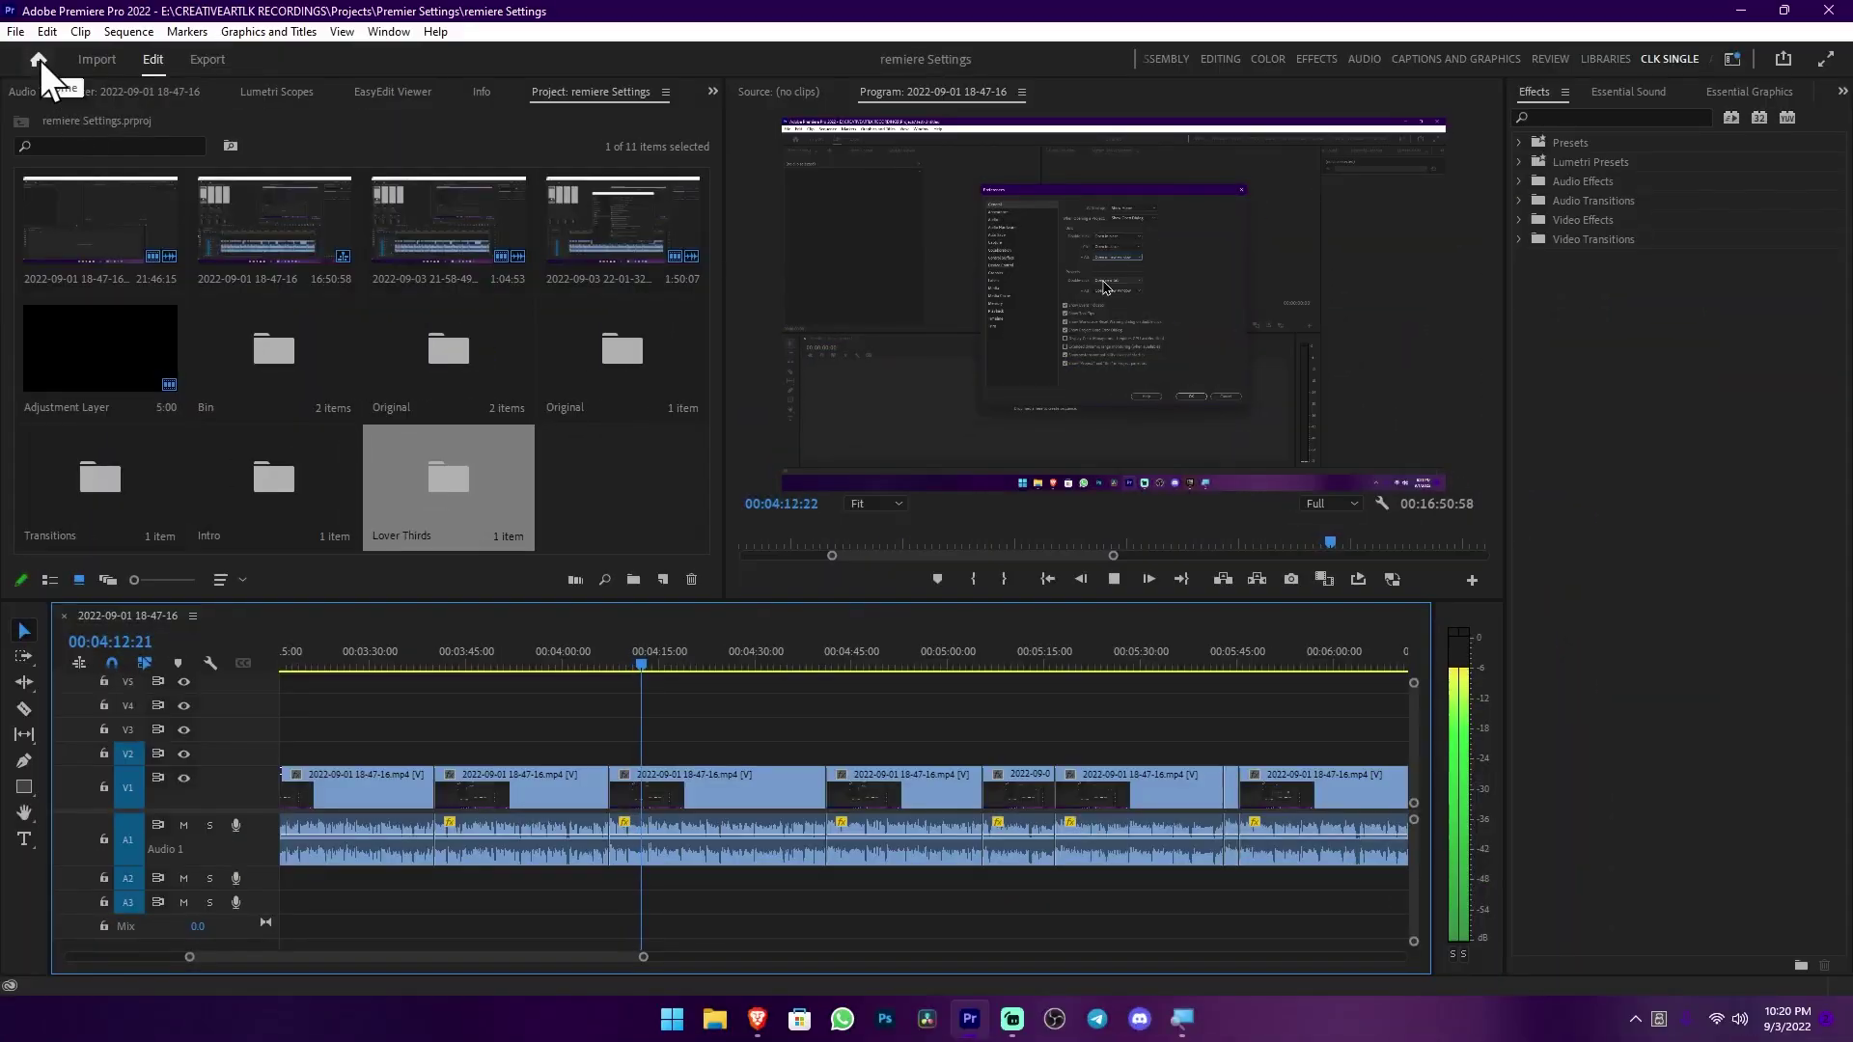
left_click(39, 60)
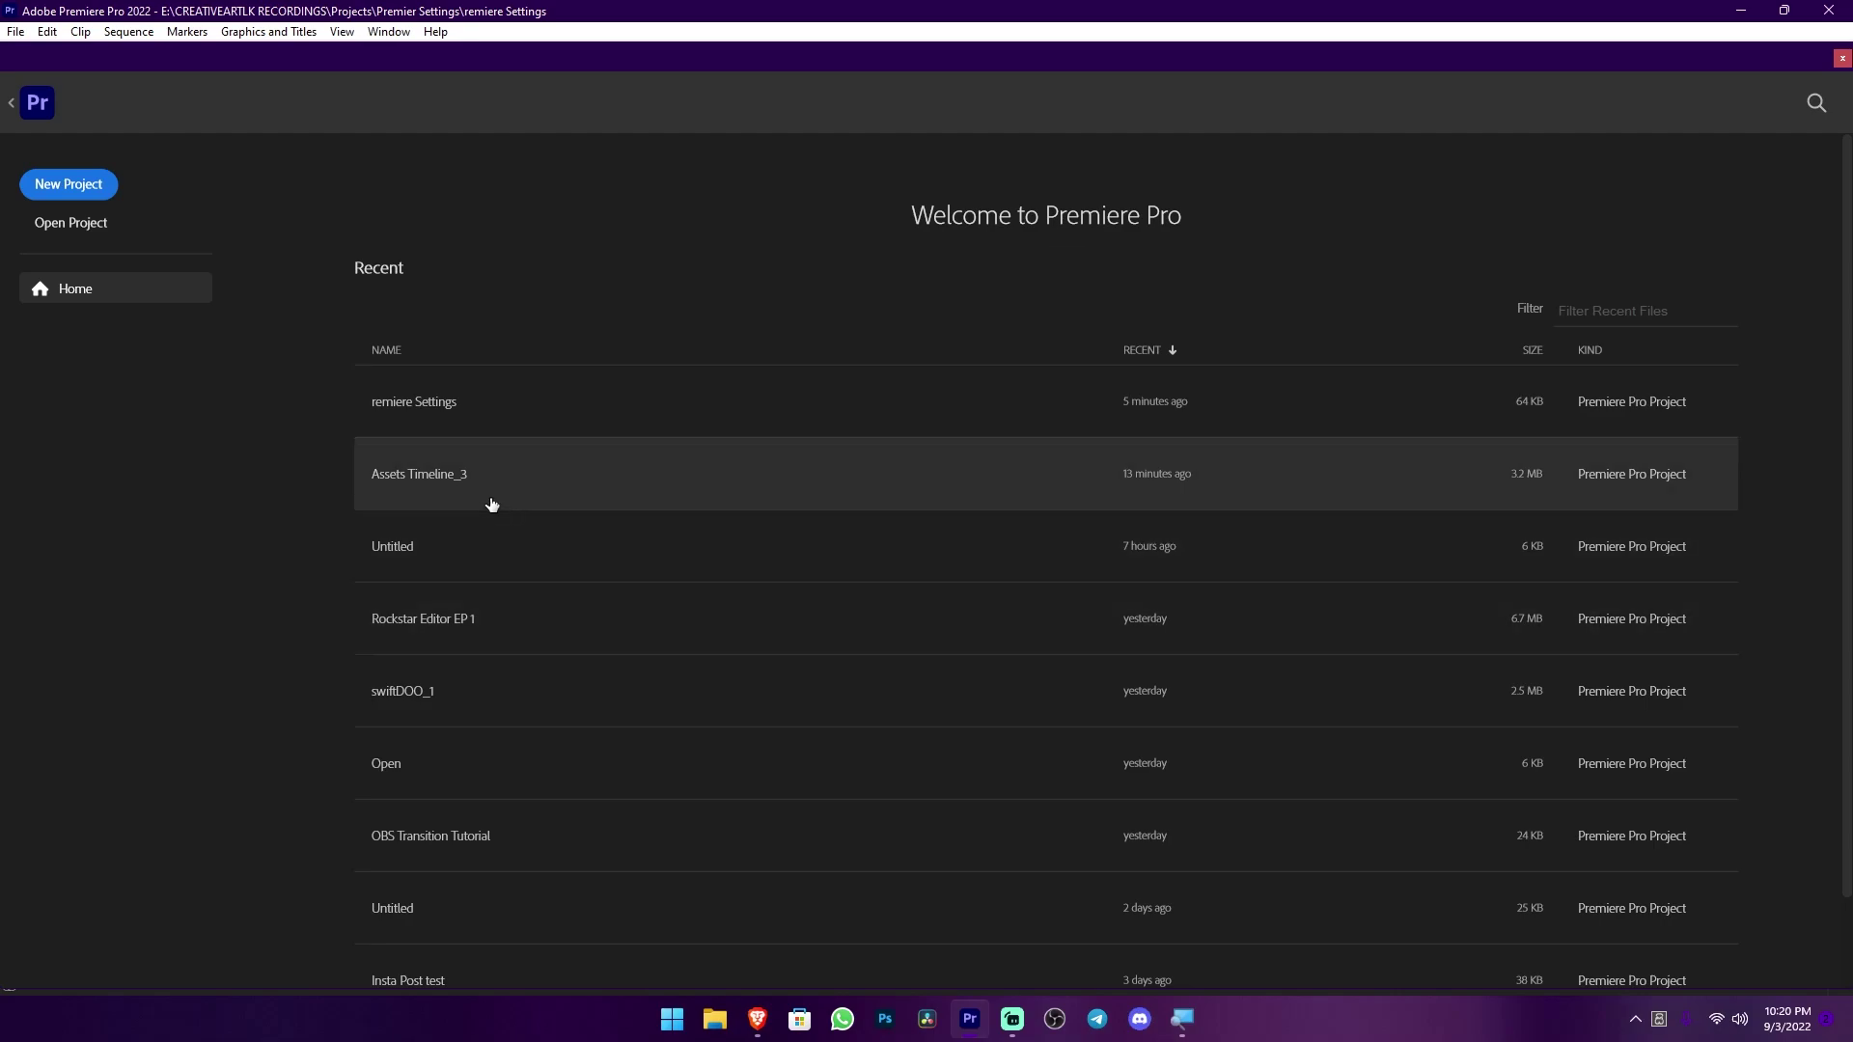
left_click(500, 492)
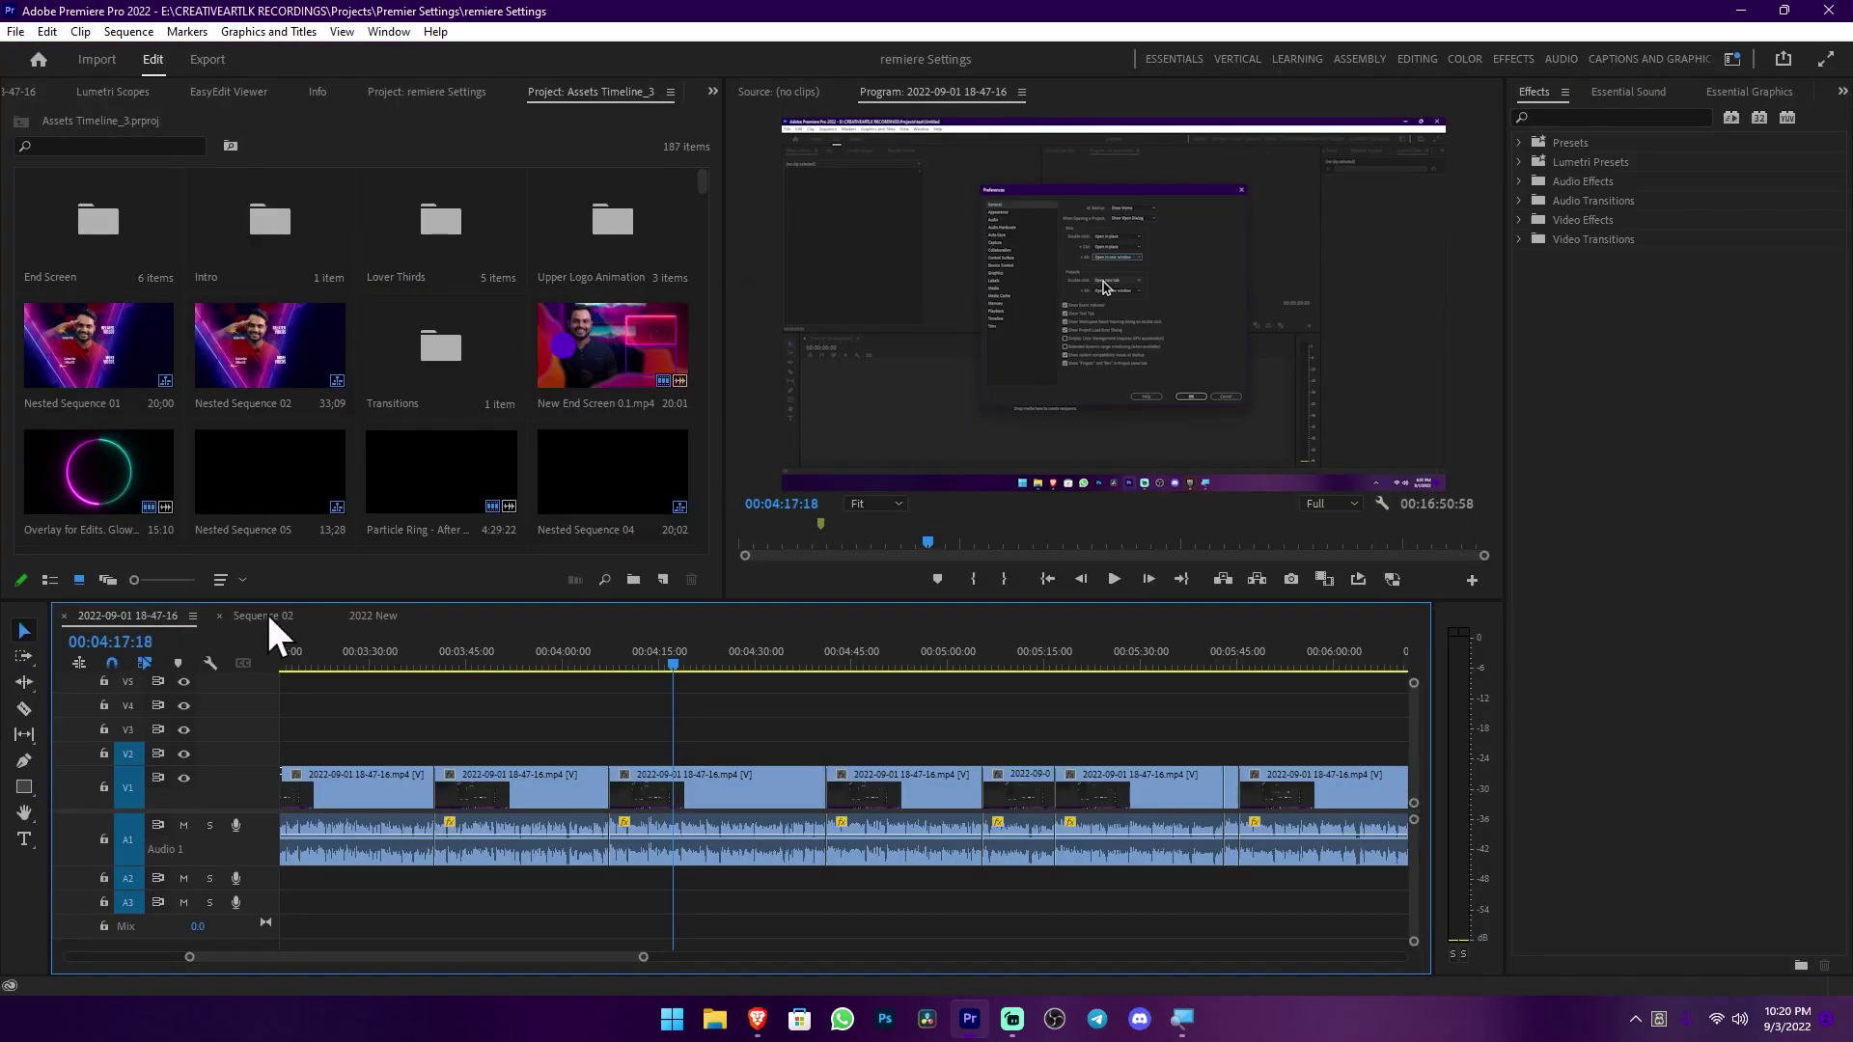
left_click(264, 615)
left_click(353, 615)
left_click(272, 614)
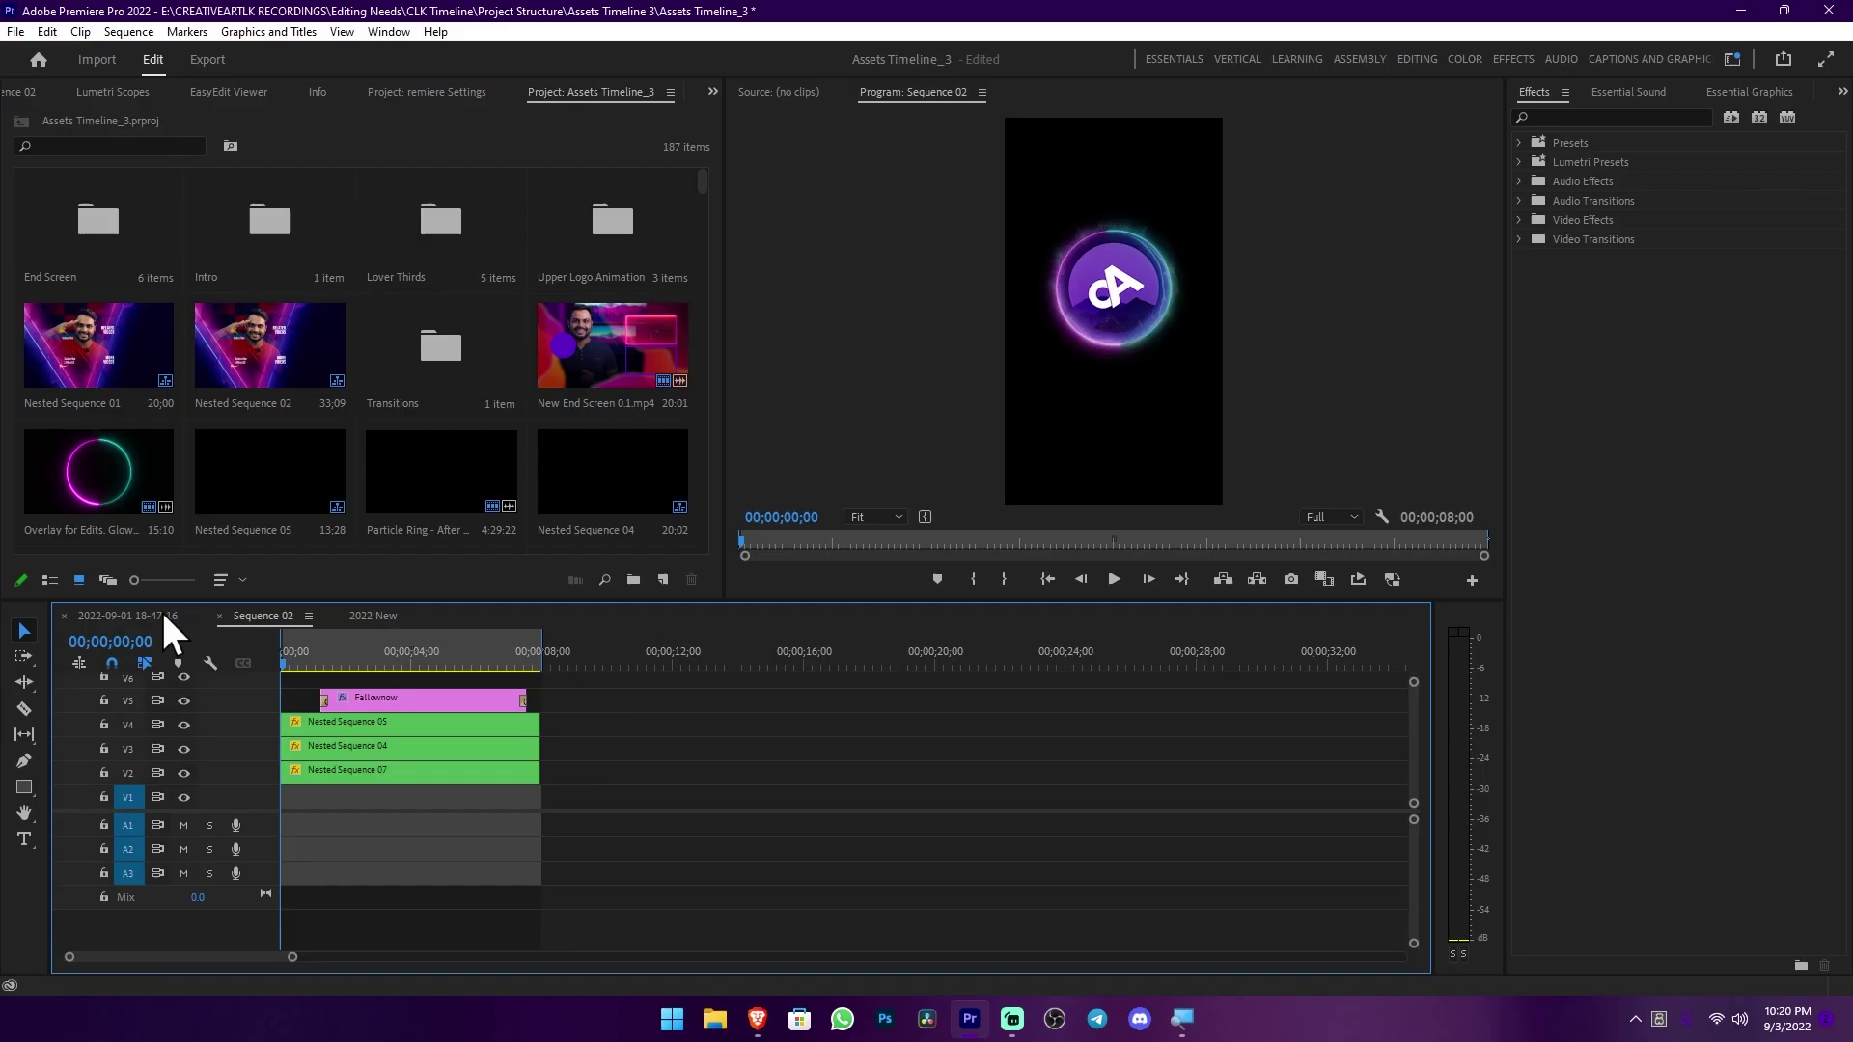
left_click(164, 616)
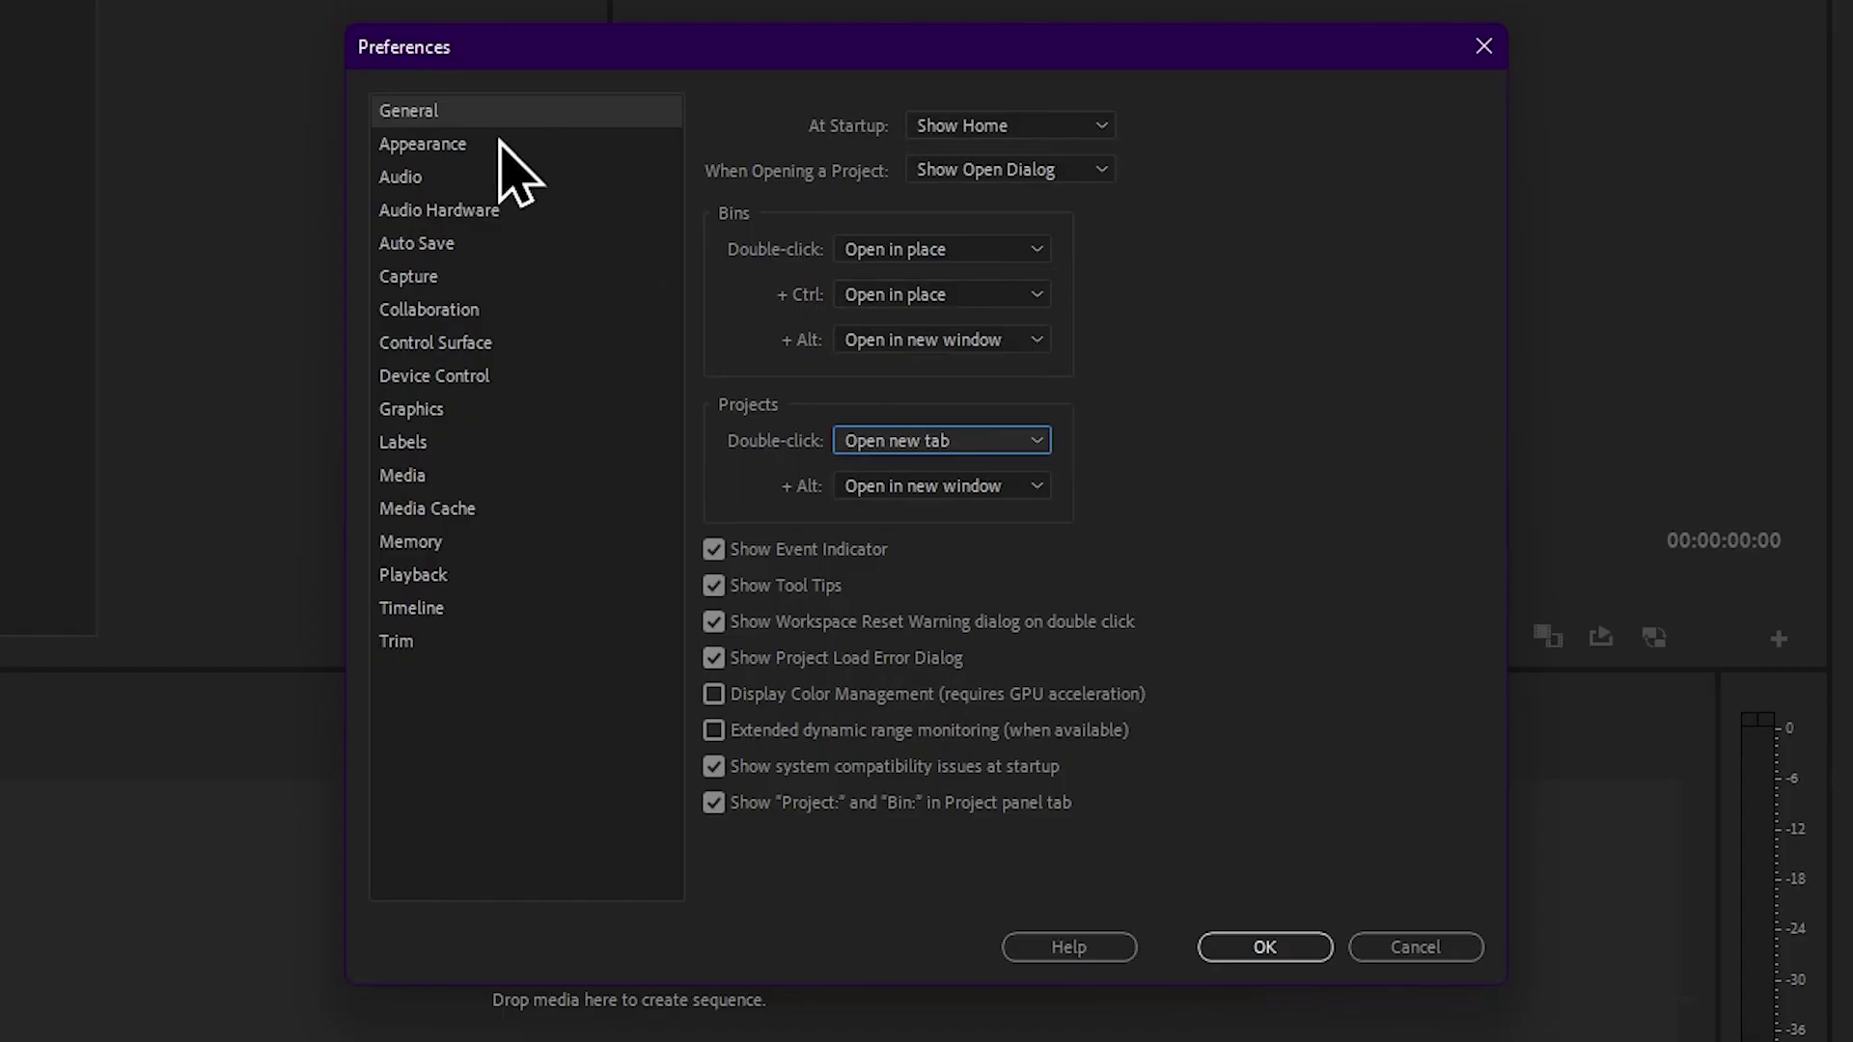
Try the interface Brightness at its lightest in the Appearance preferences and return it to the darkest setting
left_click(499, 144)
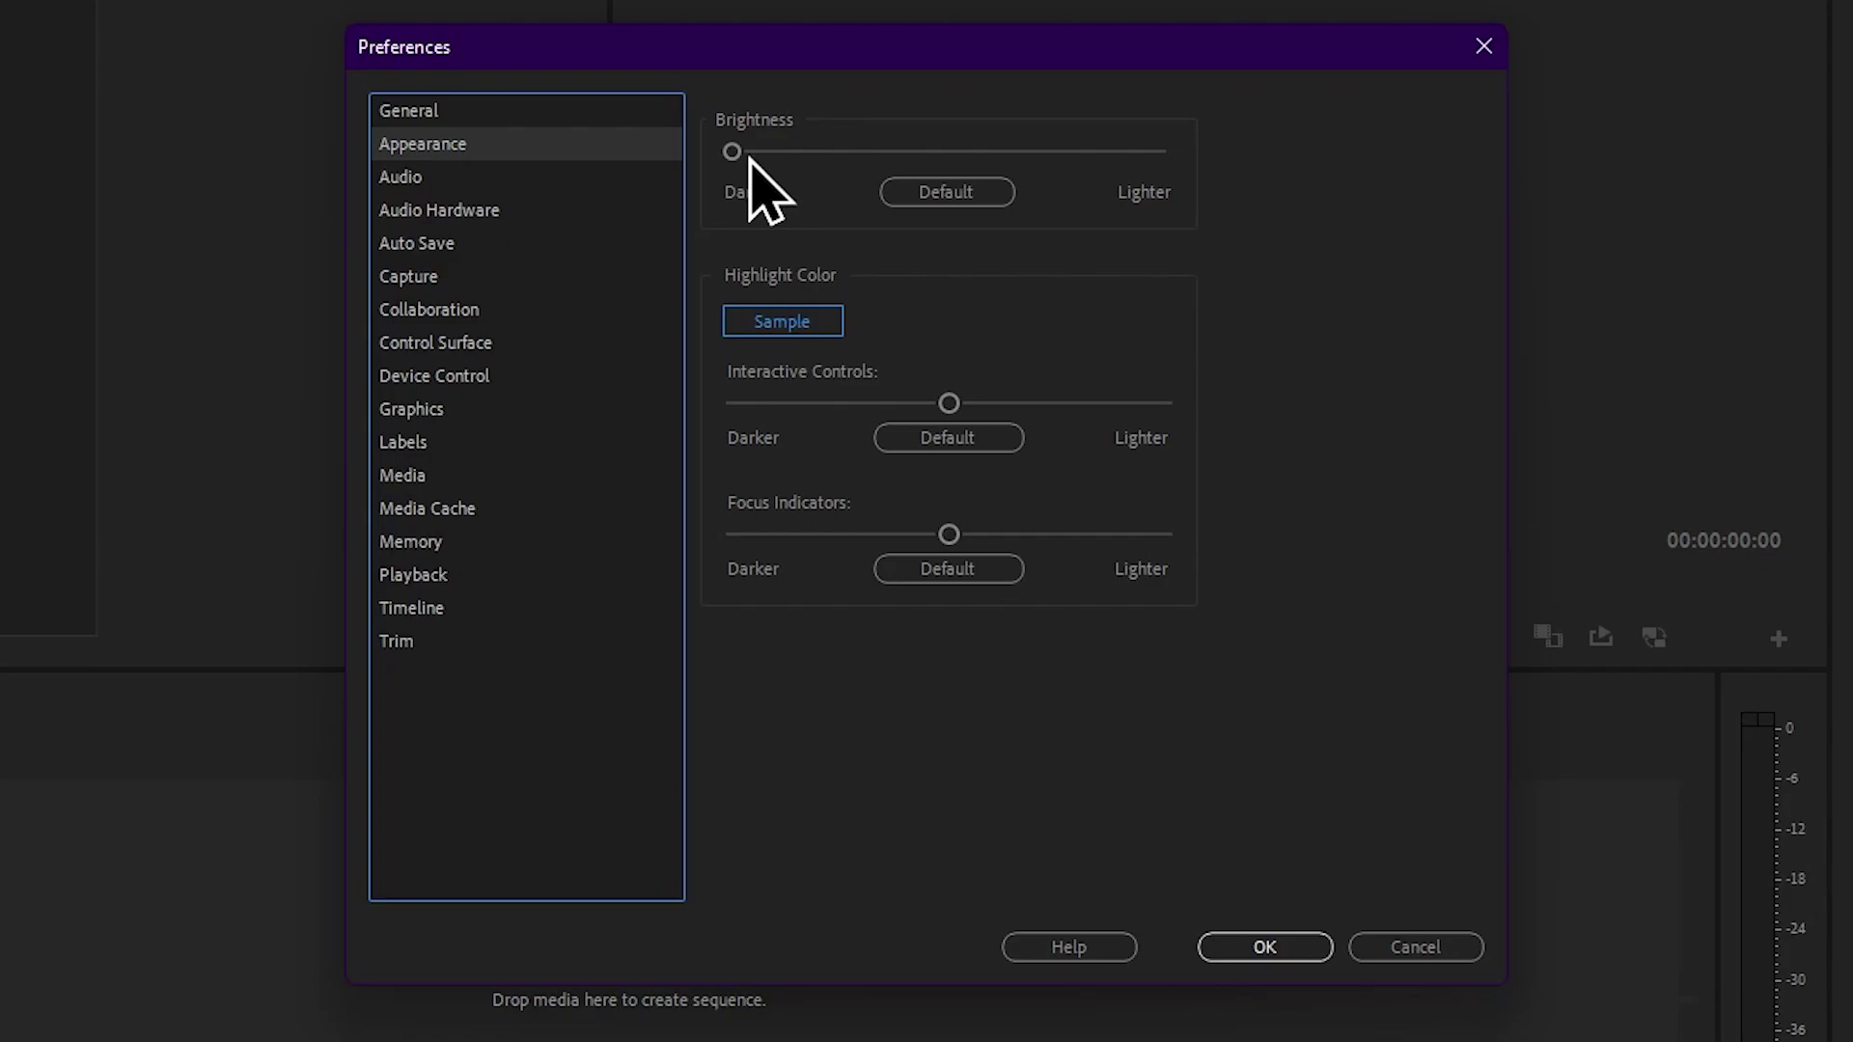
left_click_drag(750, 159, 1167, 150)
left_click_drag(820, 156, 731, 159)
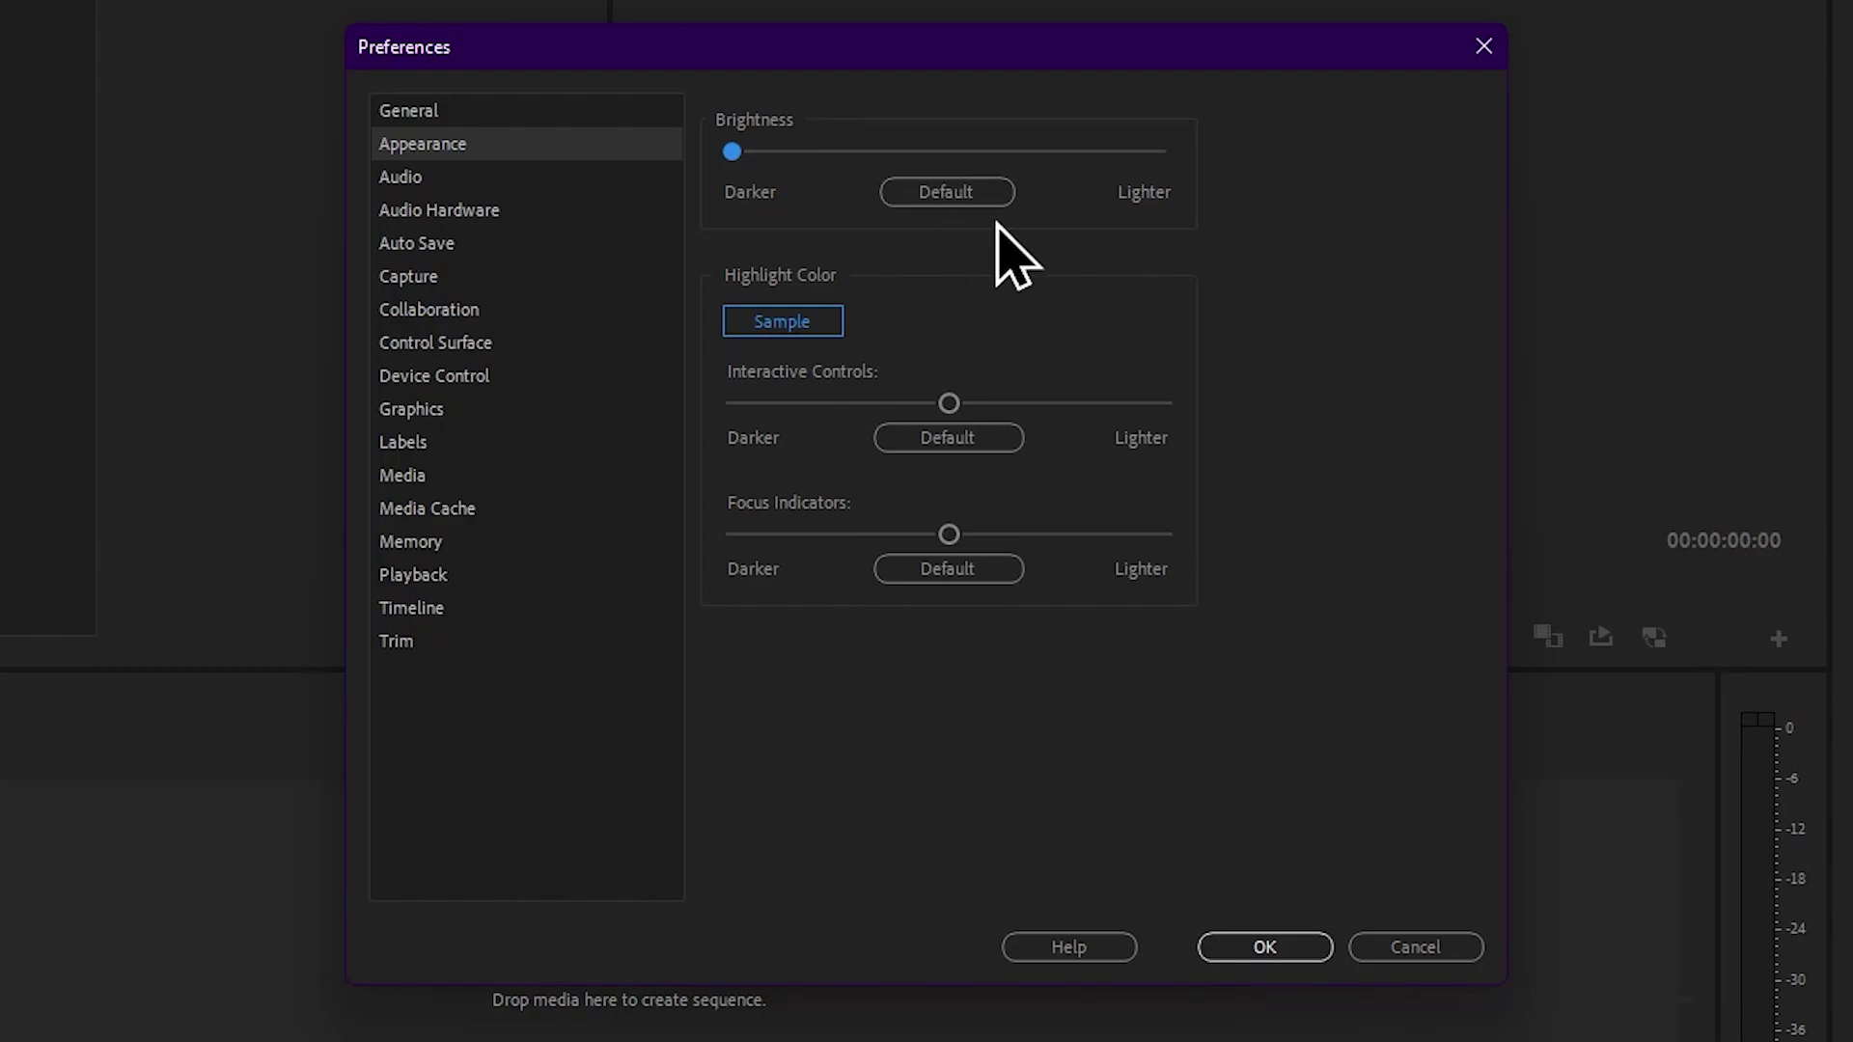
Enable Play audio while scrubbing in the Audio preferences, and switch Maintain pitch while shuttling off and back on
left_click(498, 181)
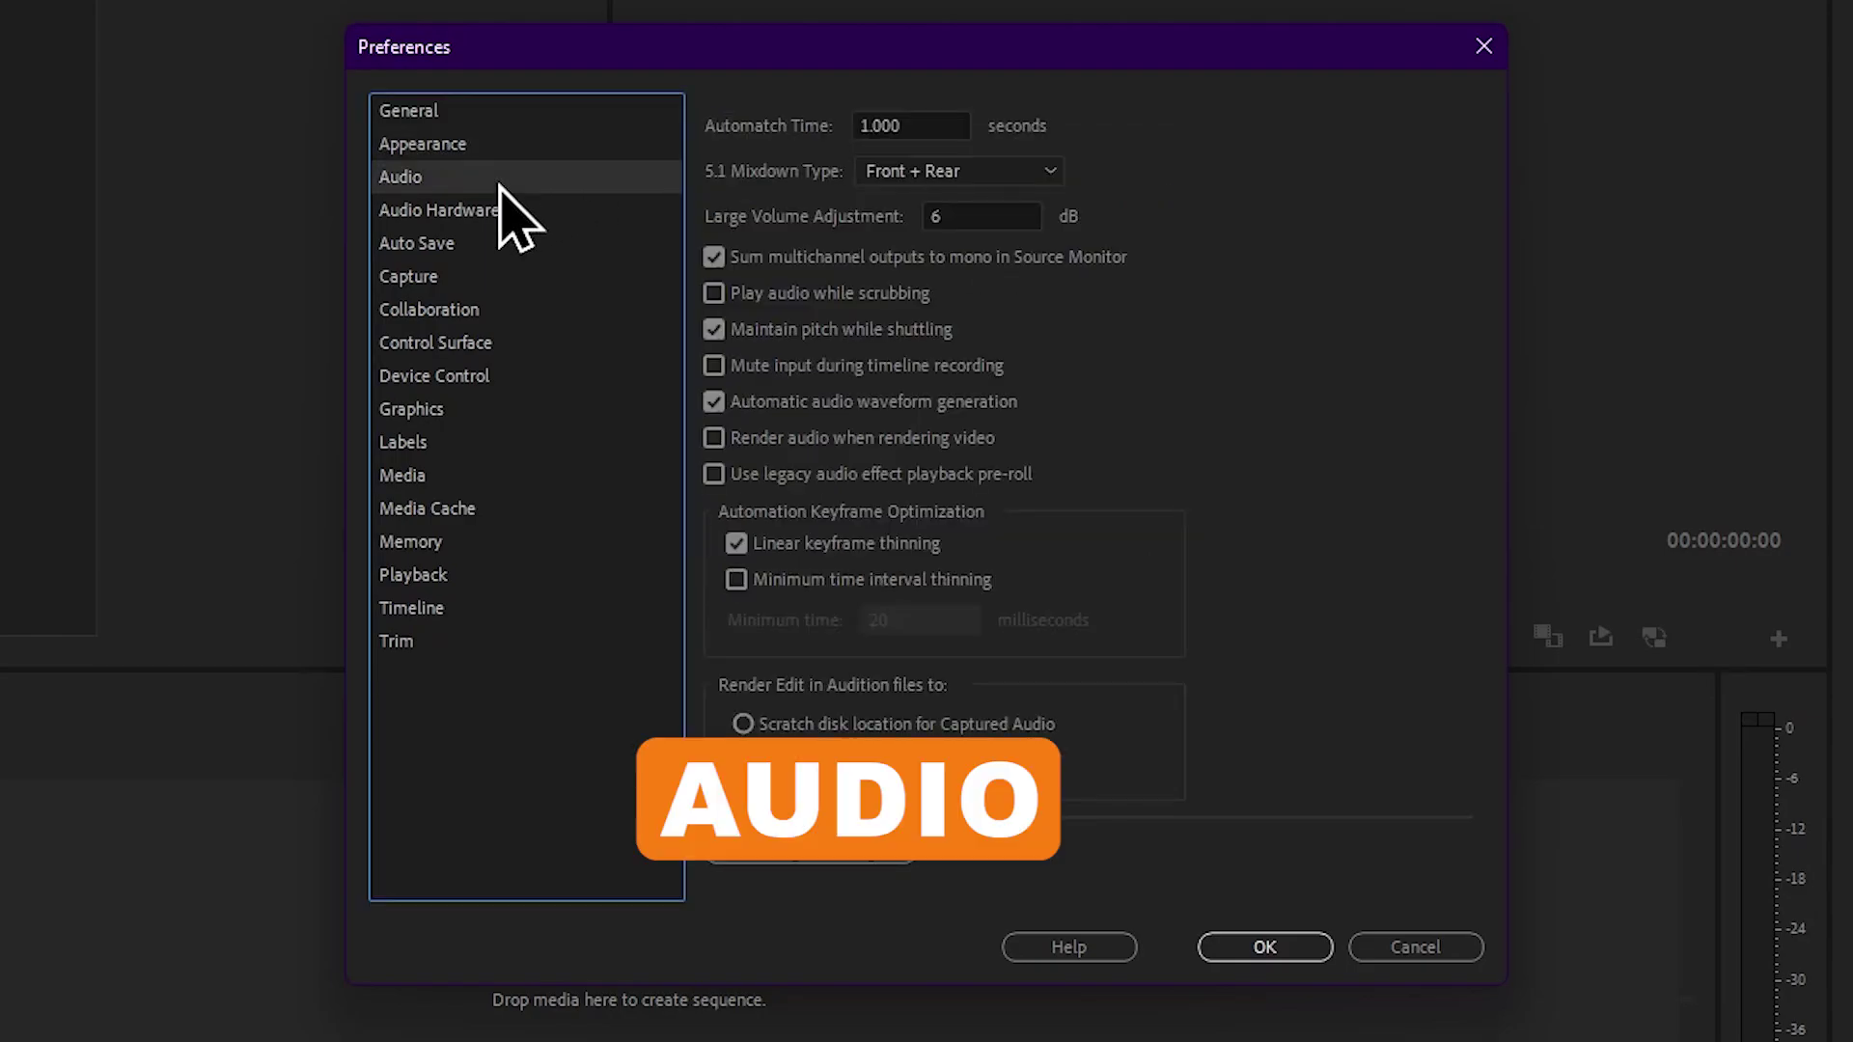
left_click(738, 295)
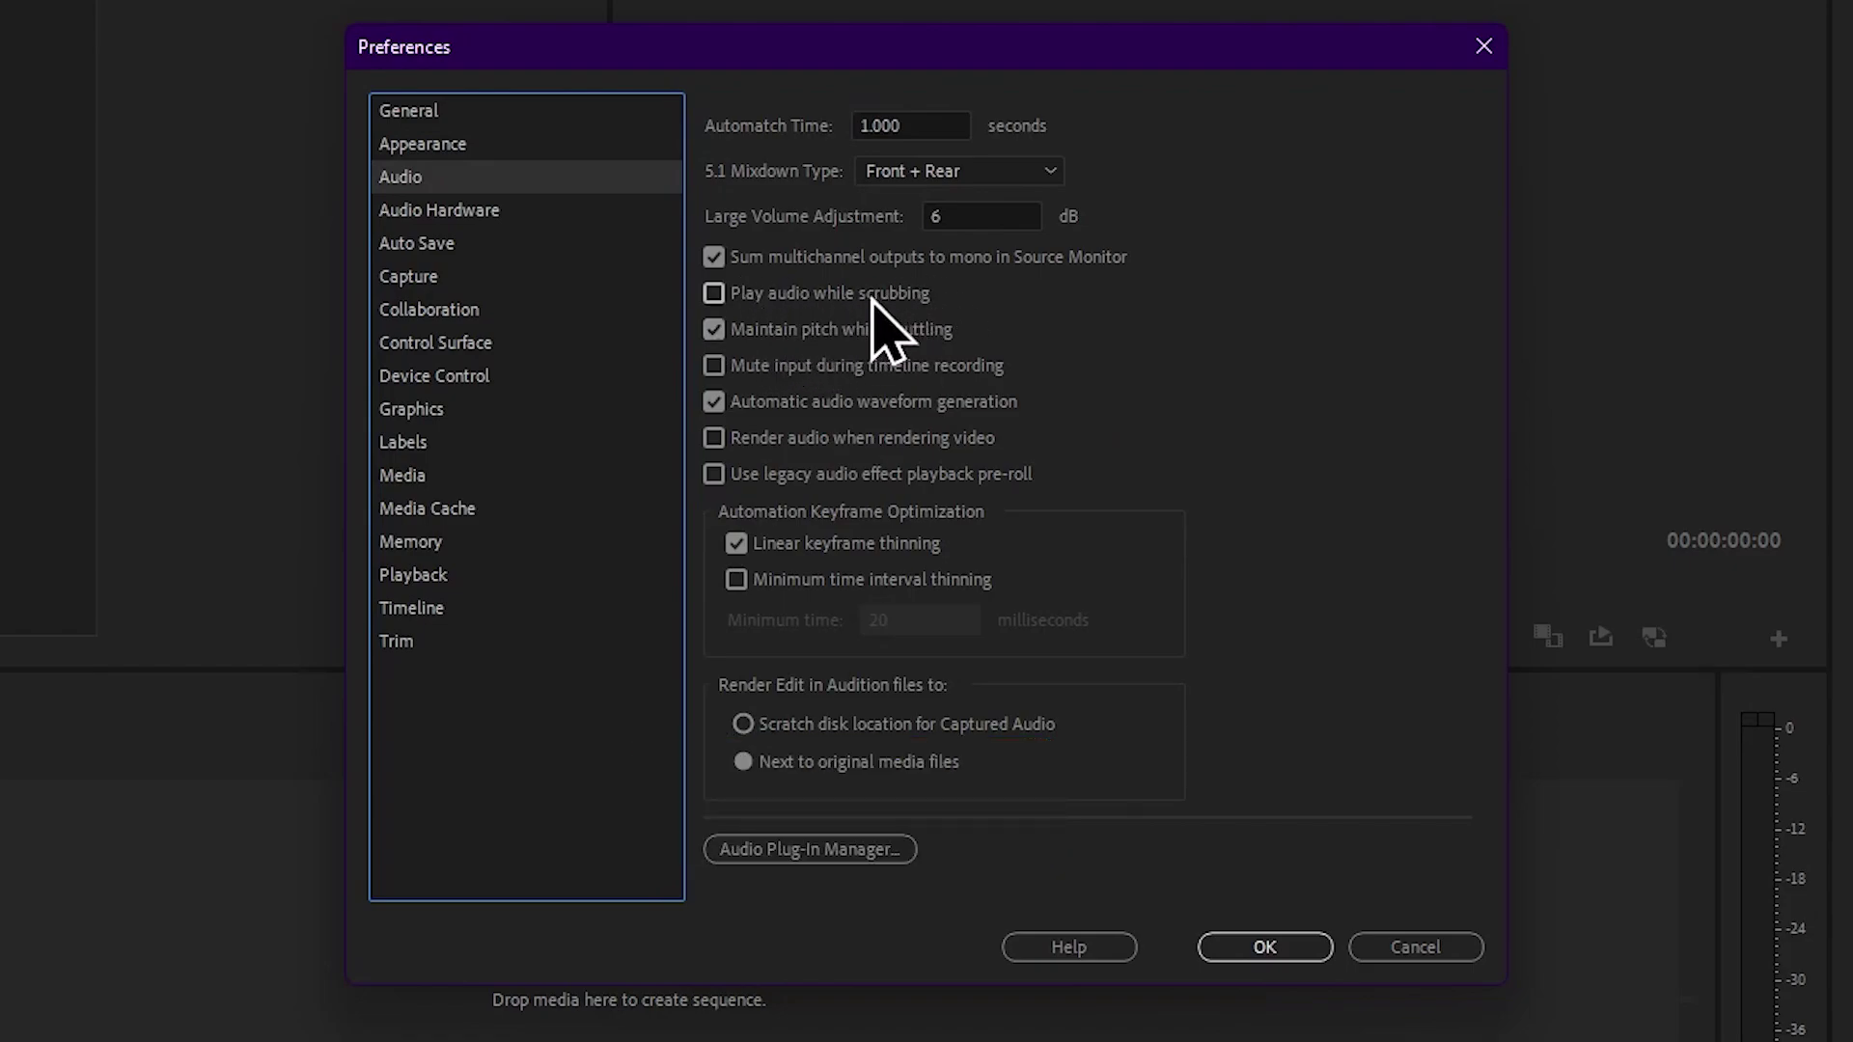
left_click(715, 294)
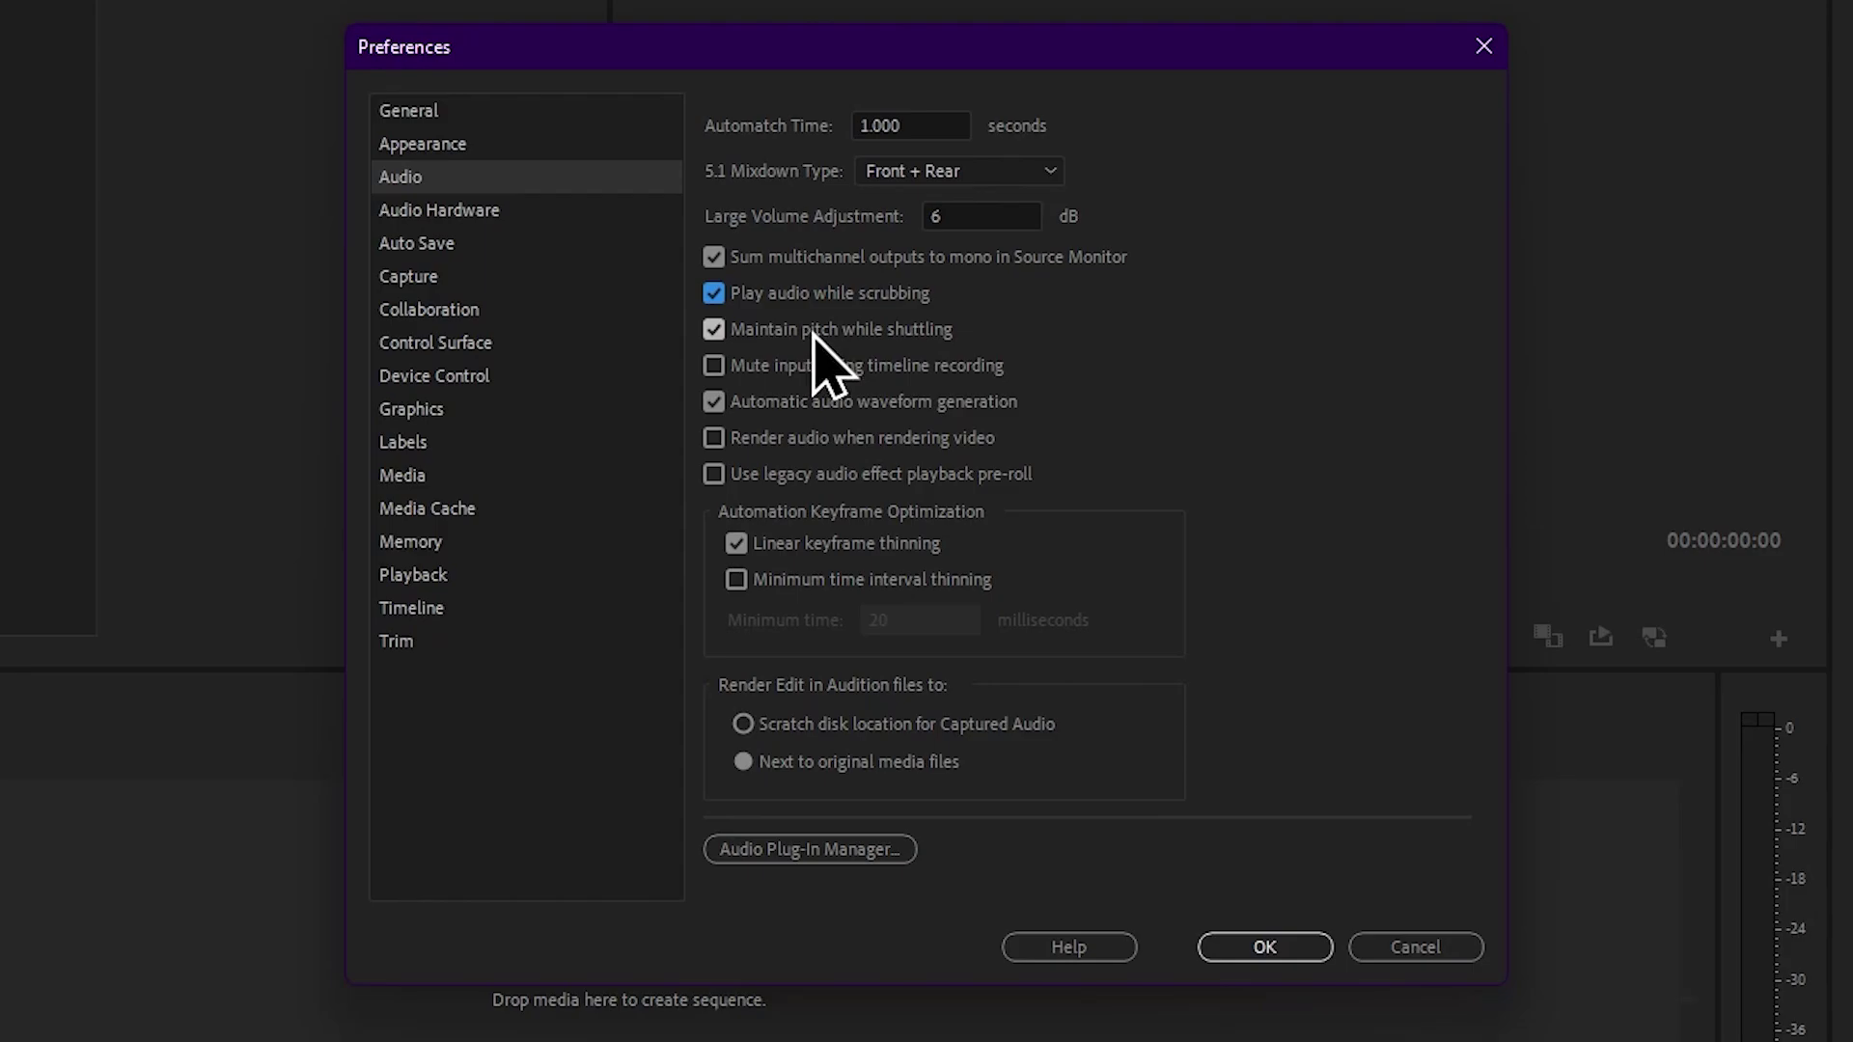
left_click(754, 329)
left_click(762, 331)
Examine the system's sound output devices and the Default Output choices in the Audio Hardware preferences
left_click(494, 215)
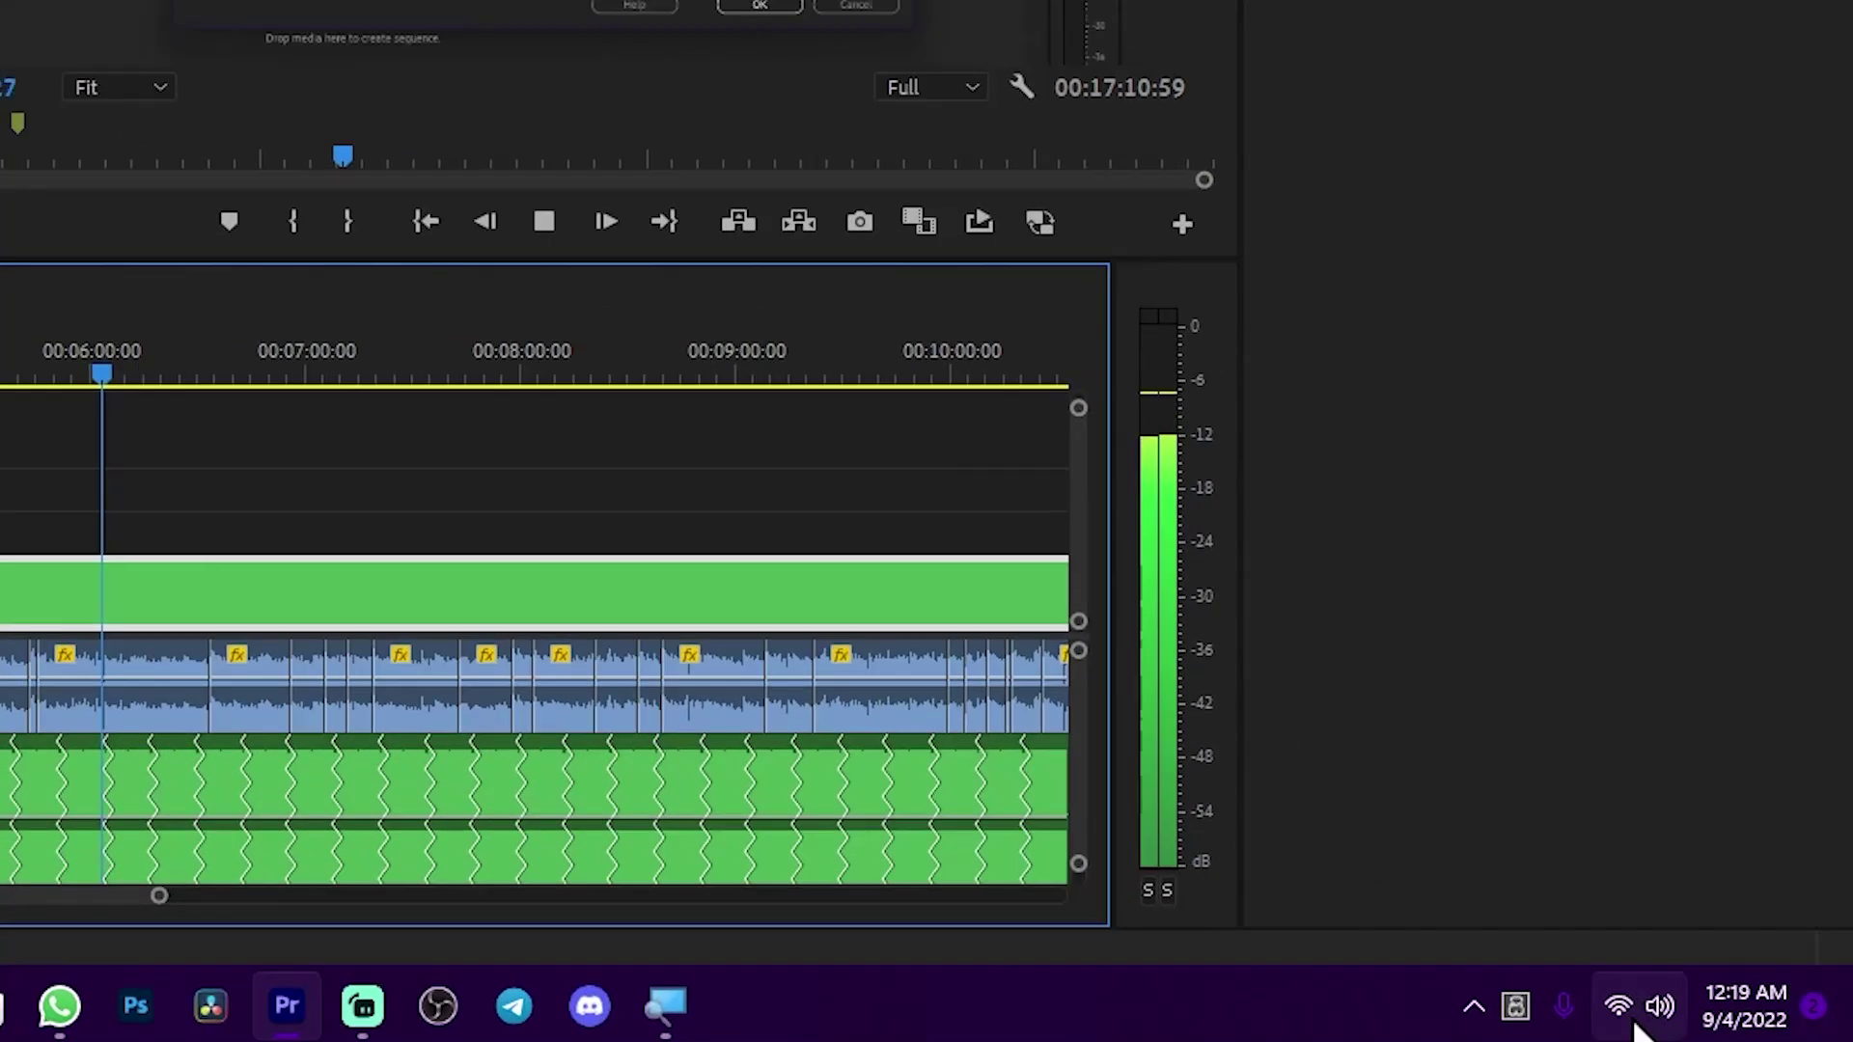
left_click(1662, 1007)
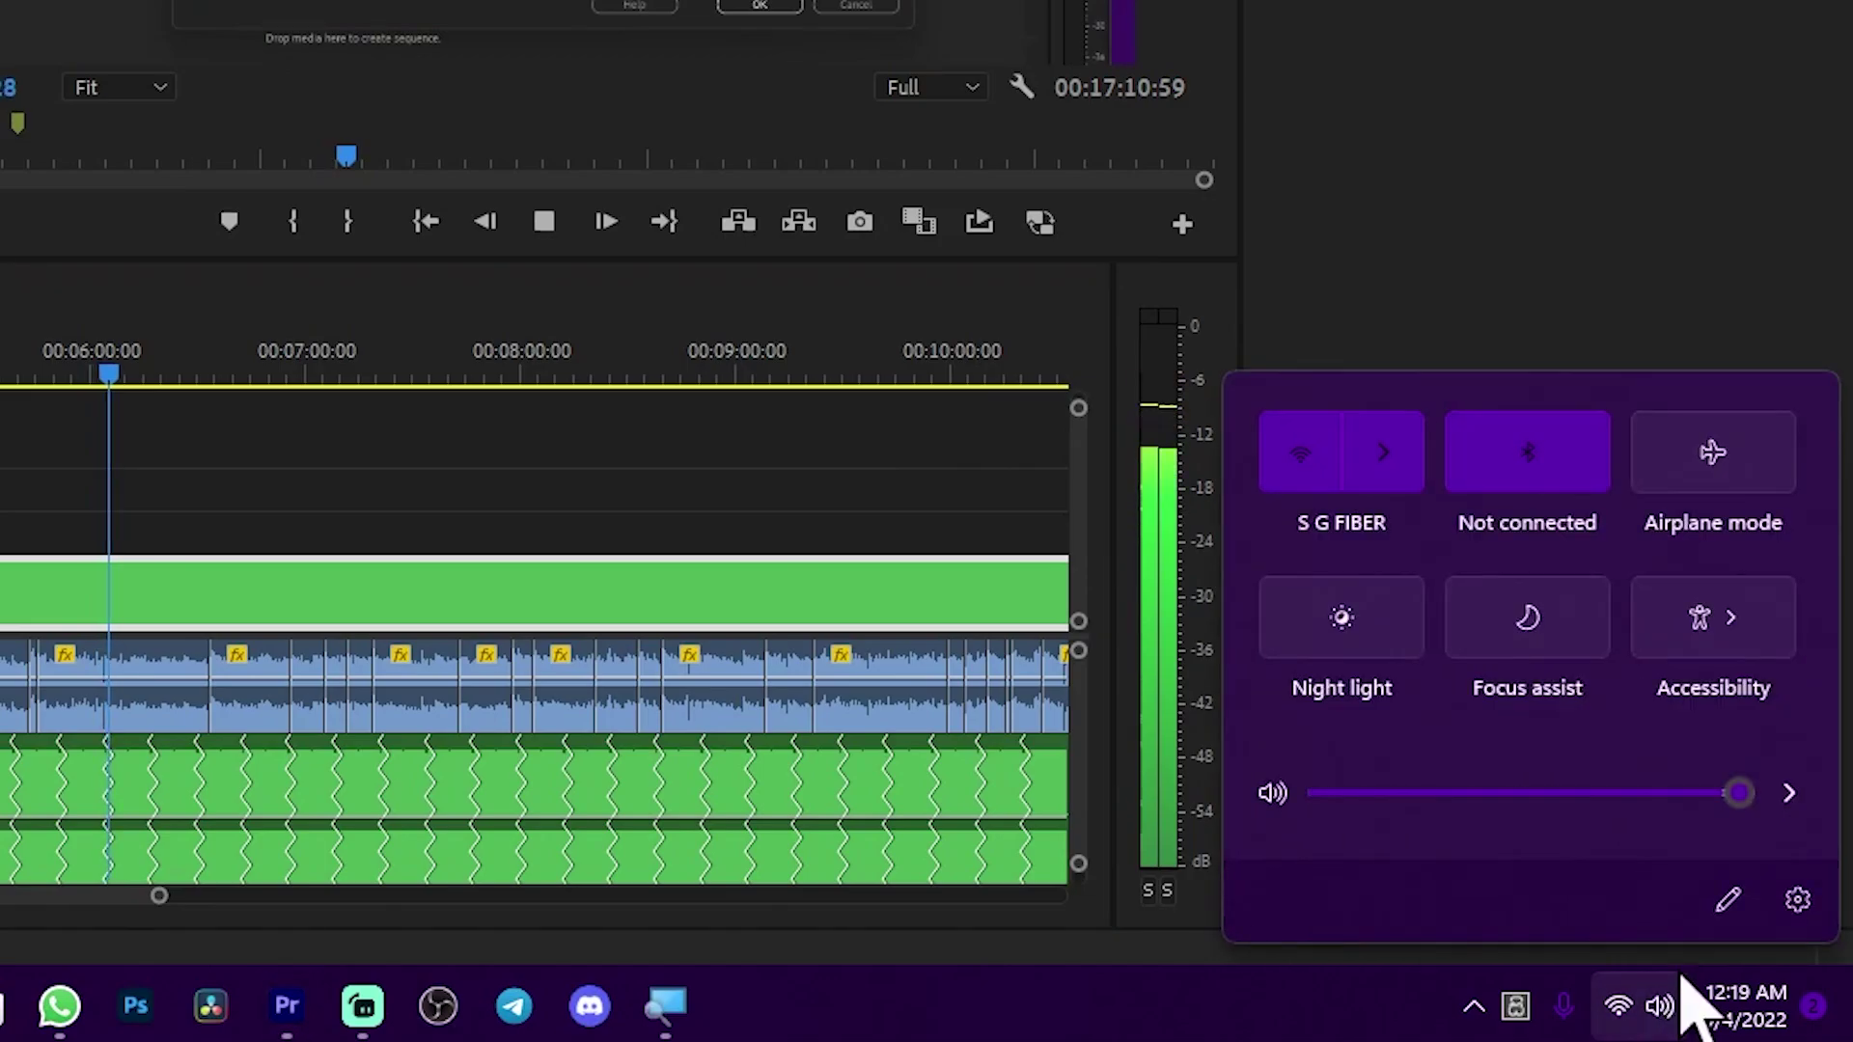
left_click(1786, 790)
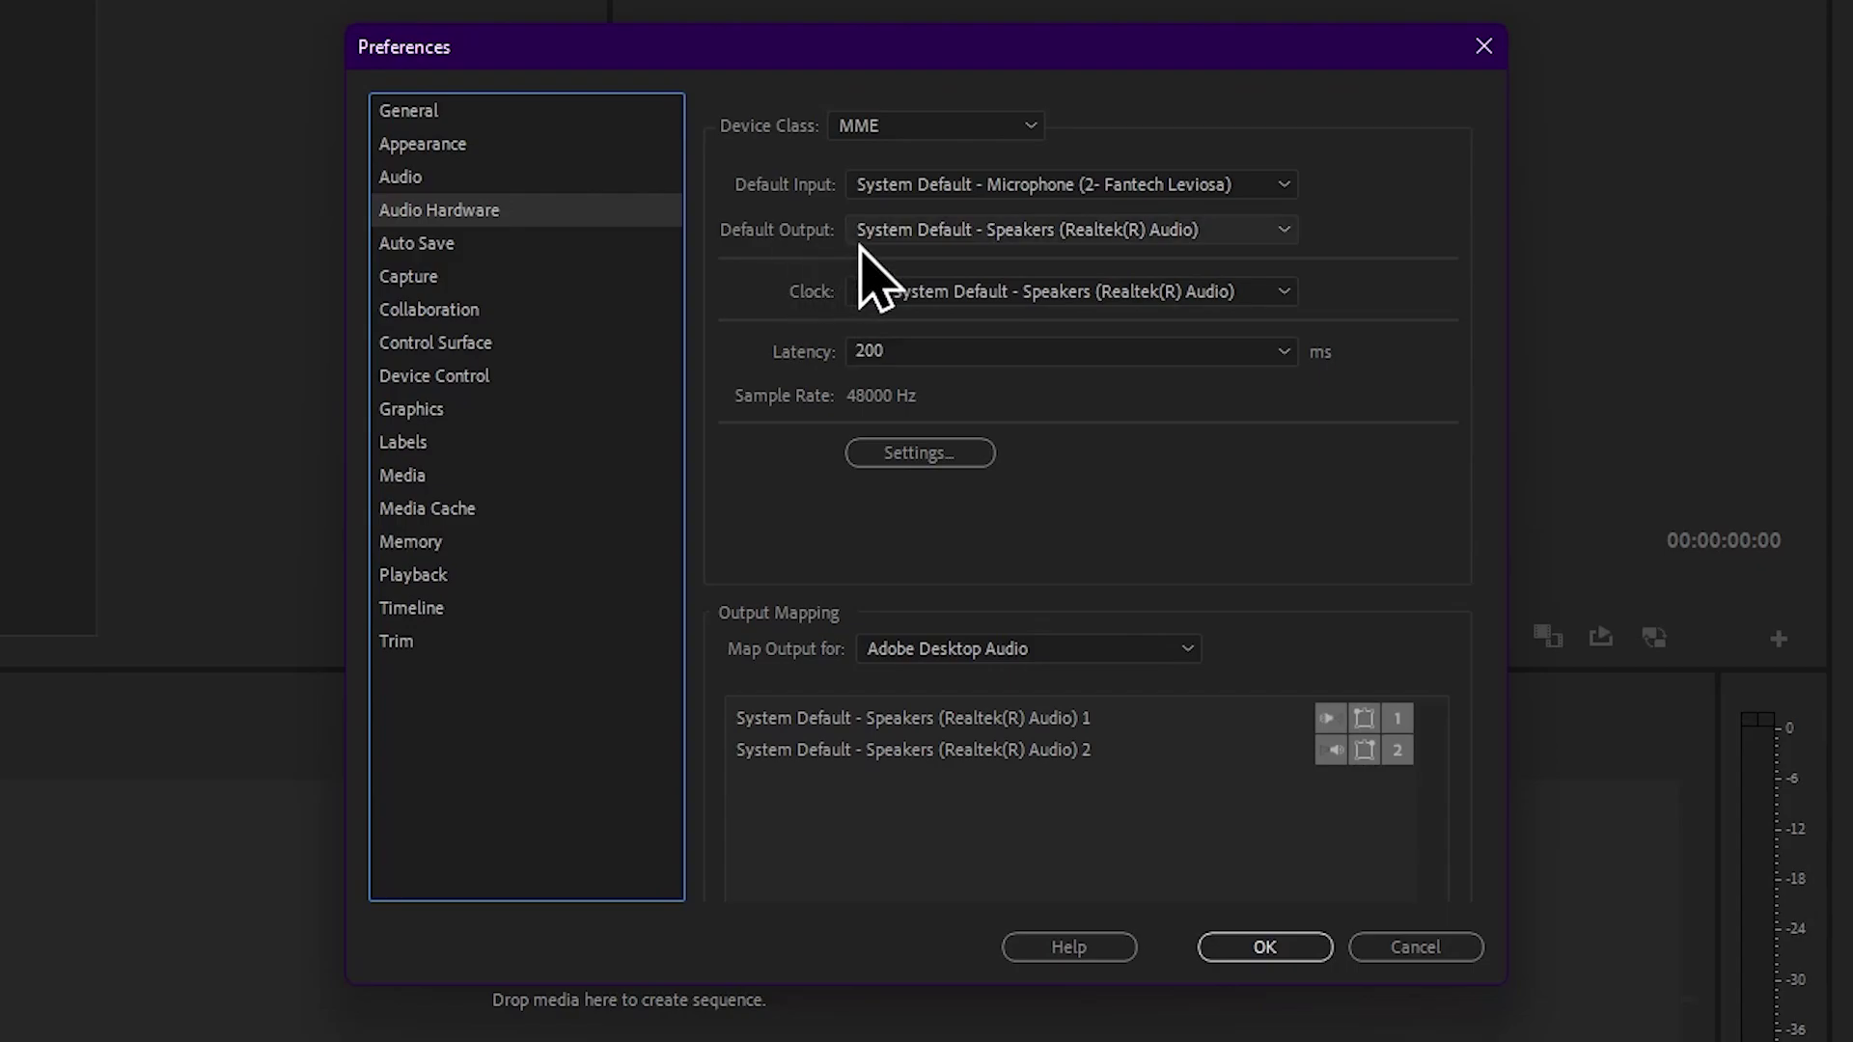
left_click(1045, 232)
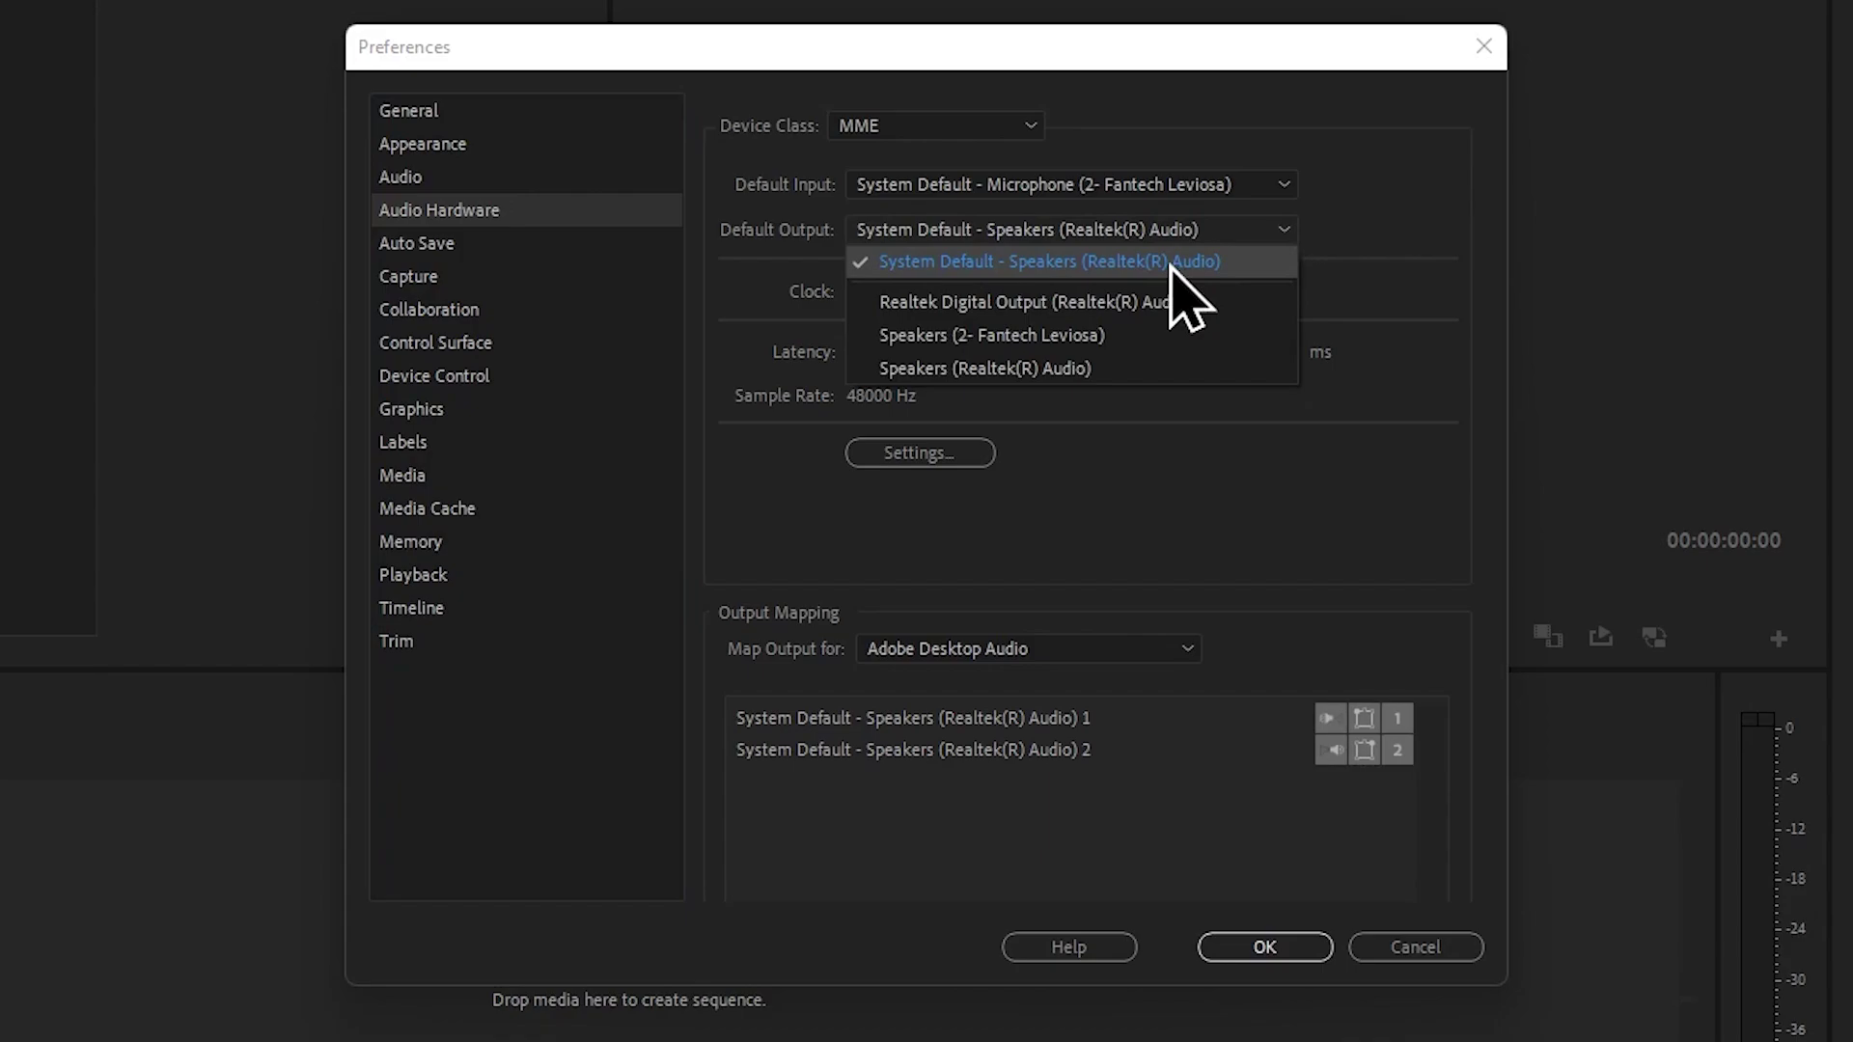
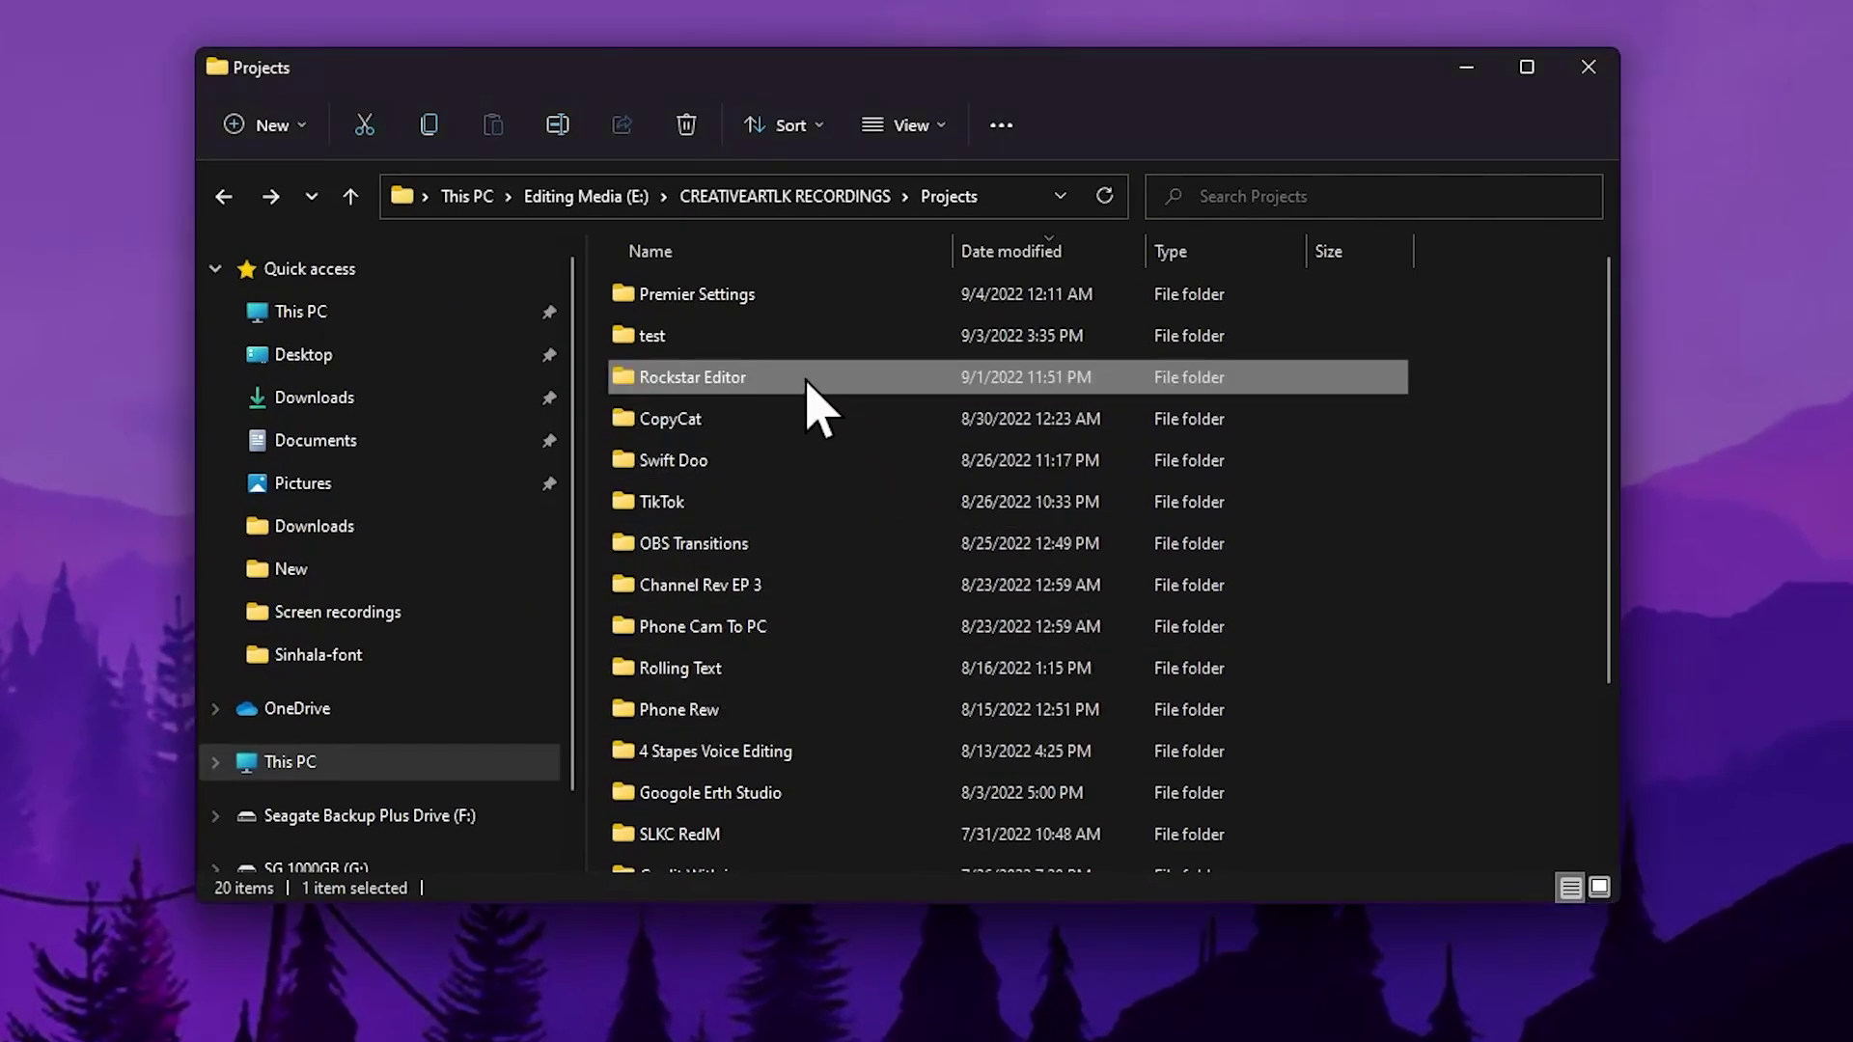
In File Explorer, open the Adobe Premiere Pro Auto-Save folder inside Rockstar Editor's PR folder and examine the saved project versions
double_click(805, 378)
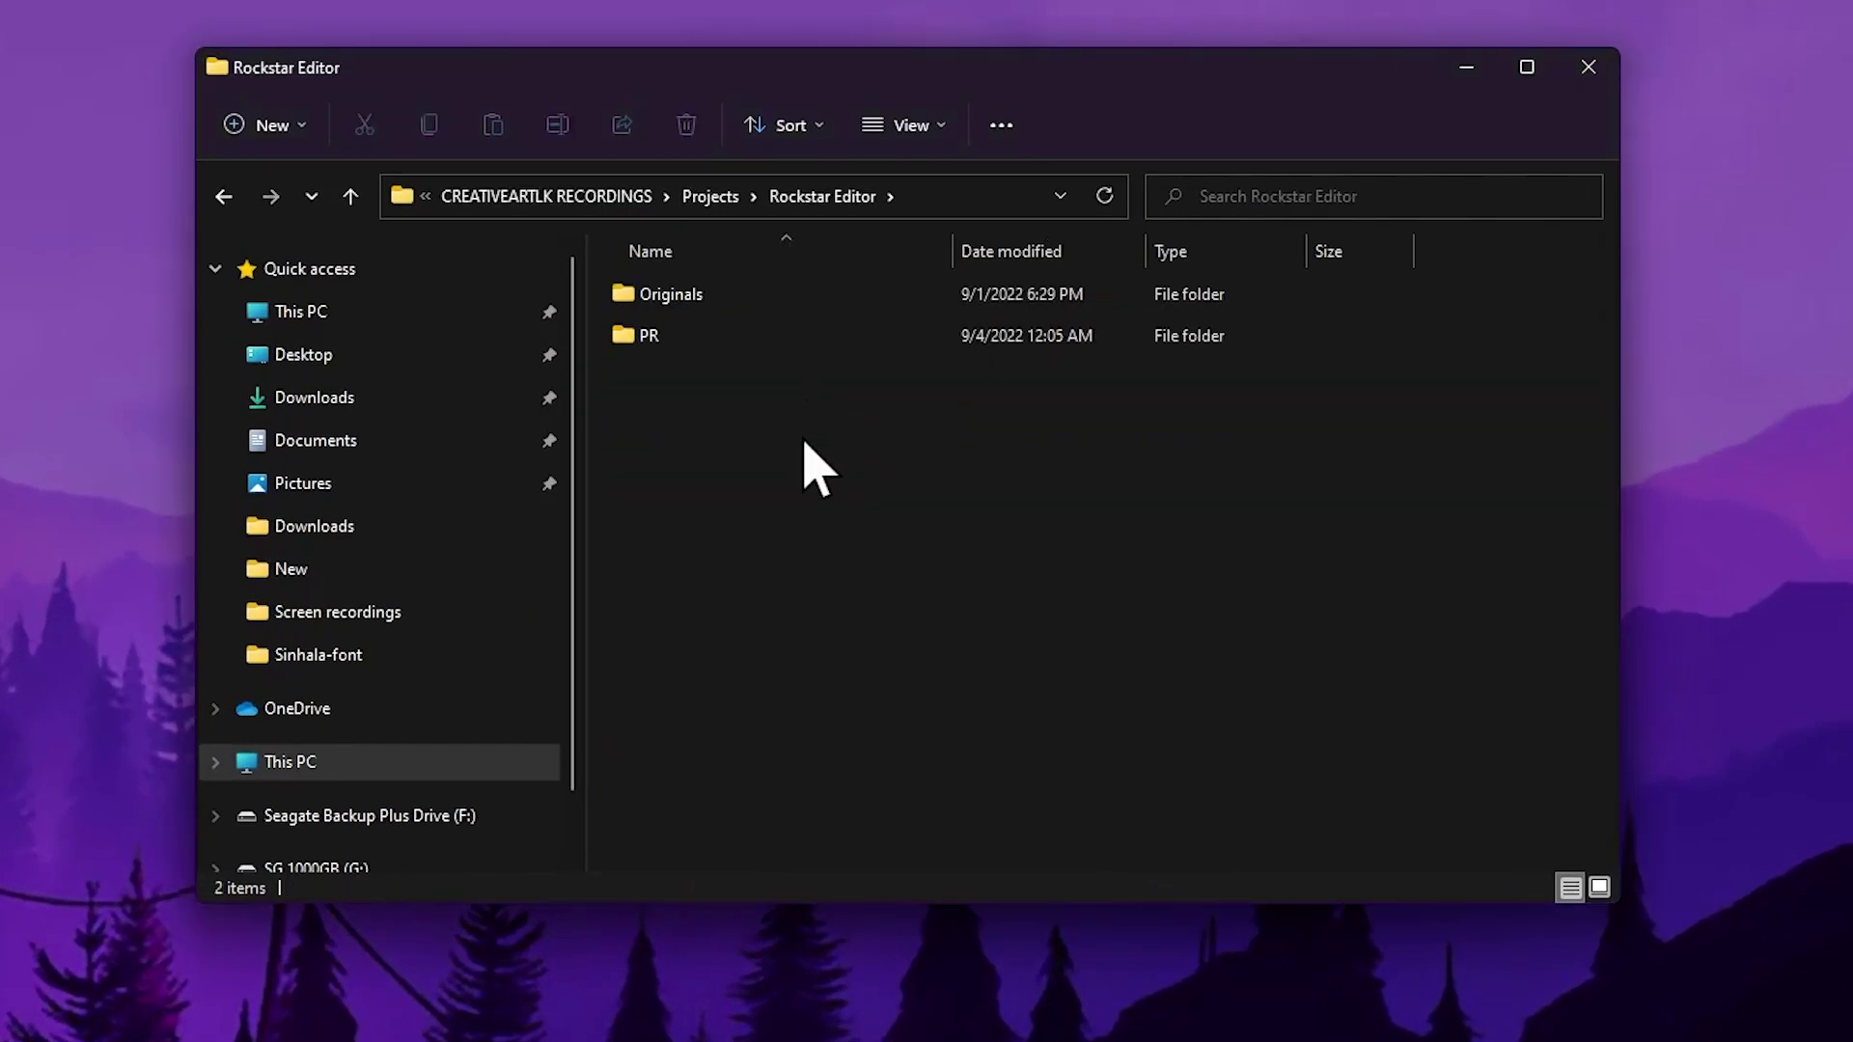
double_click(697, 338)
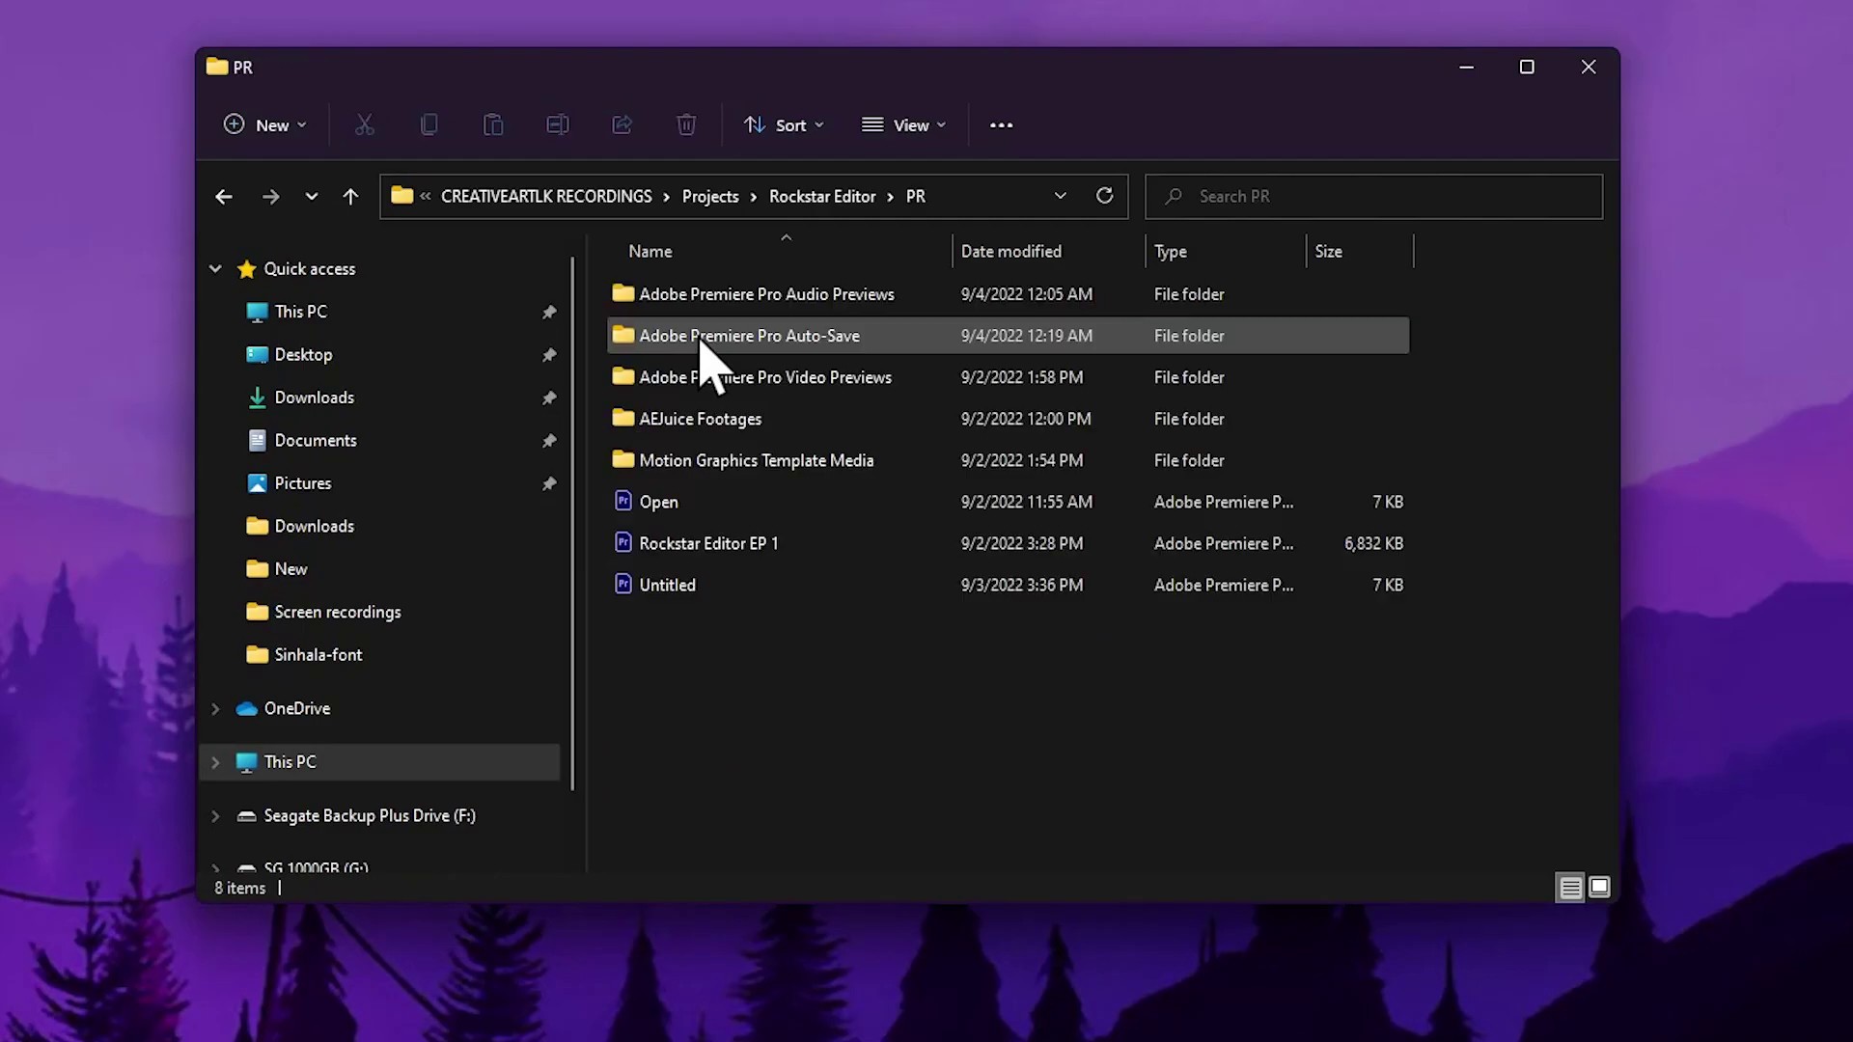
double_click(905, 336)
double_click(911, 359)
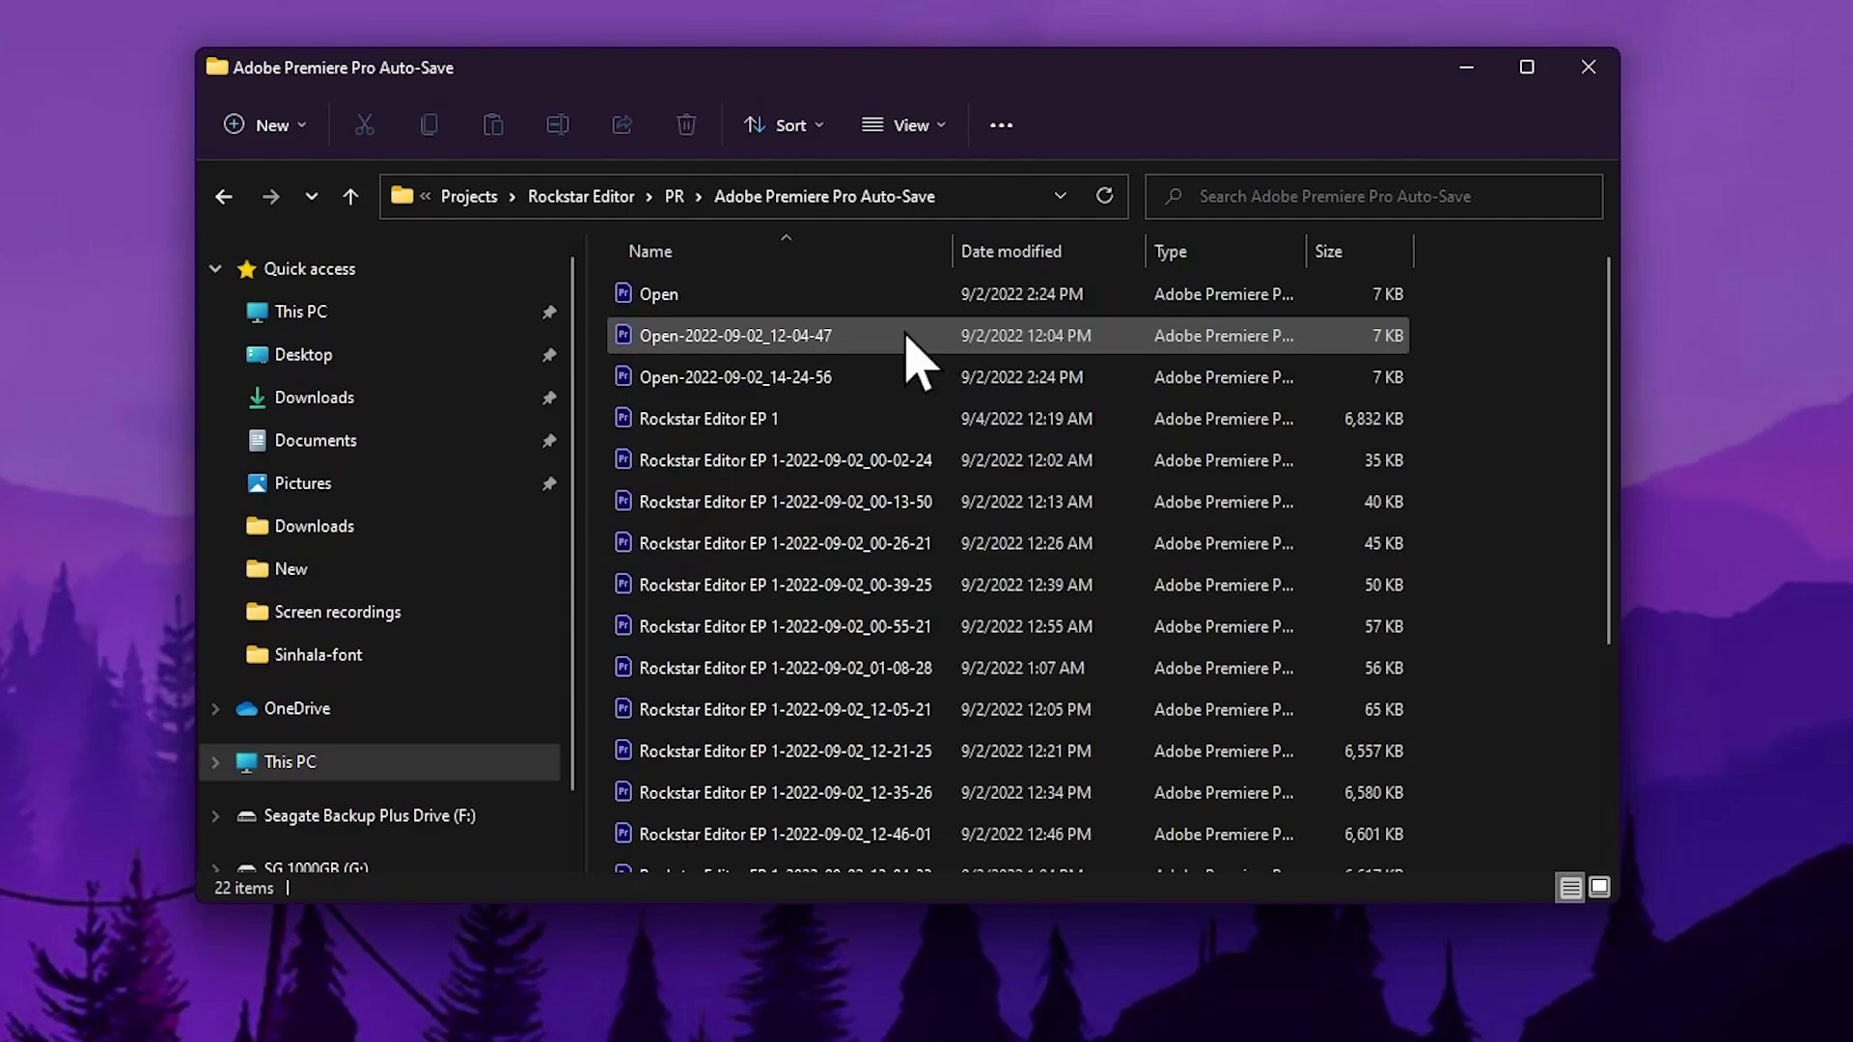
scroll(911, 359, "down", 3)
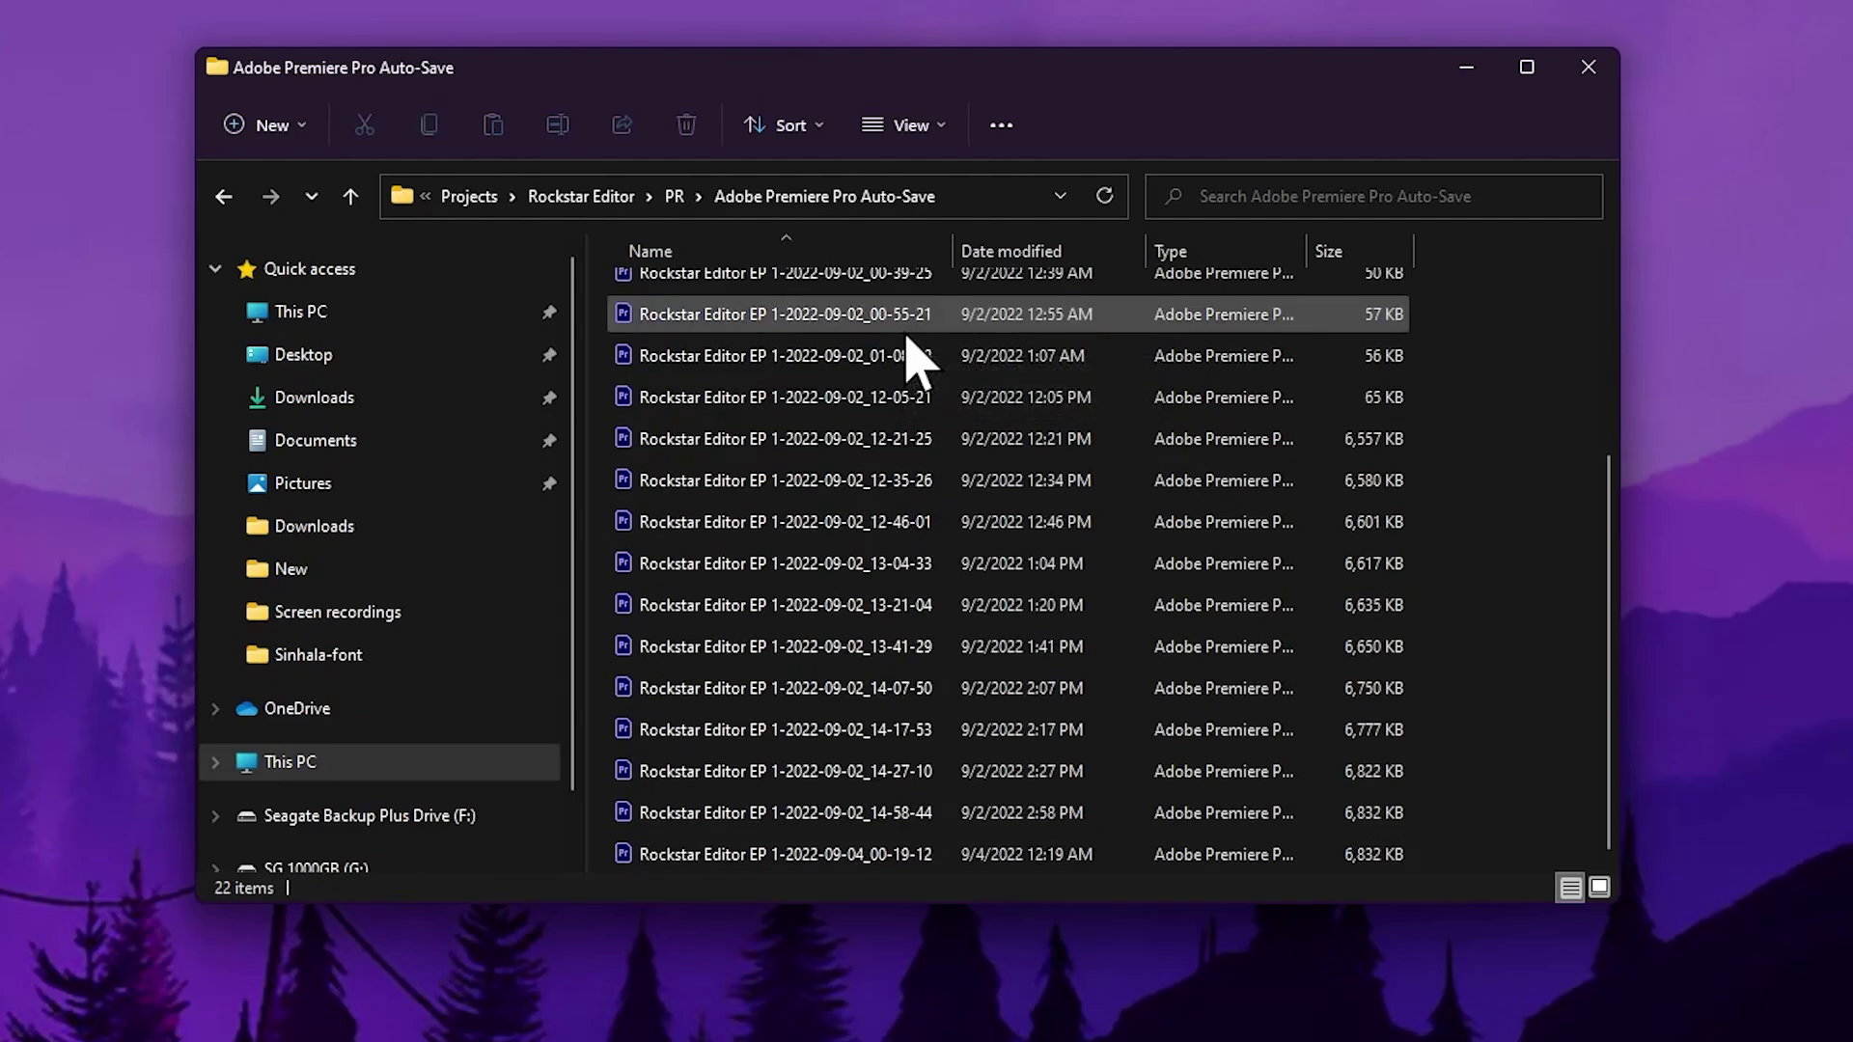
scroll(911, 359, "up", 3)
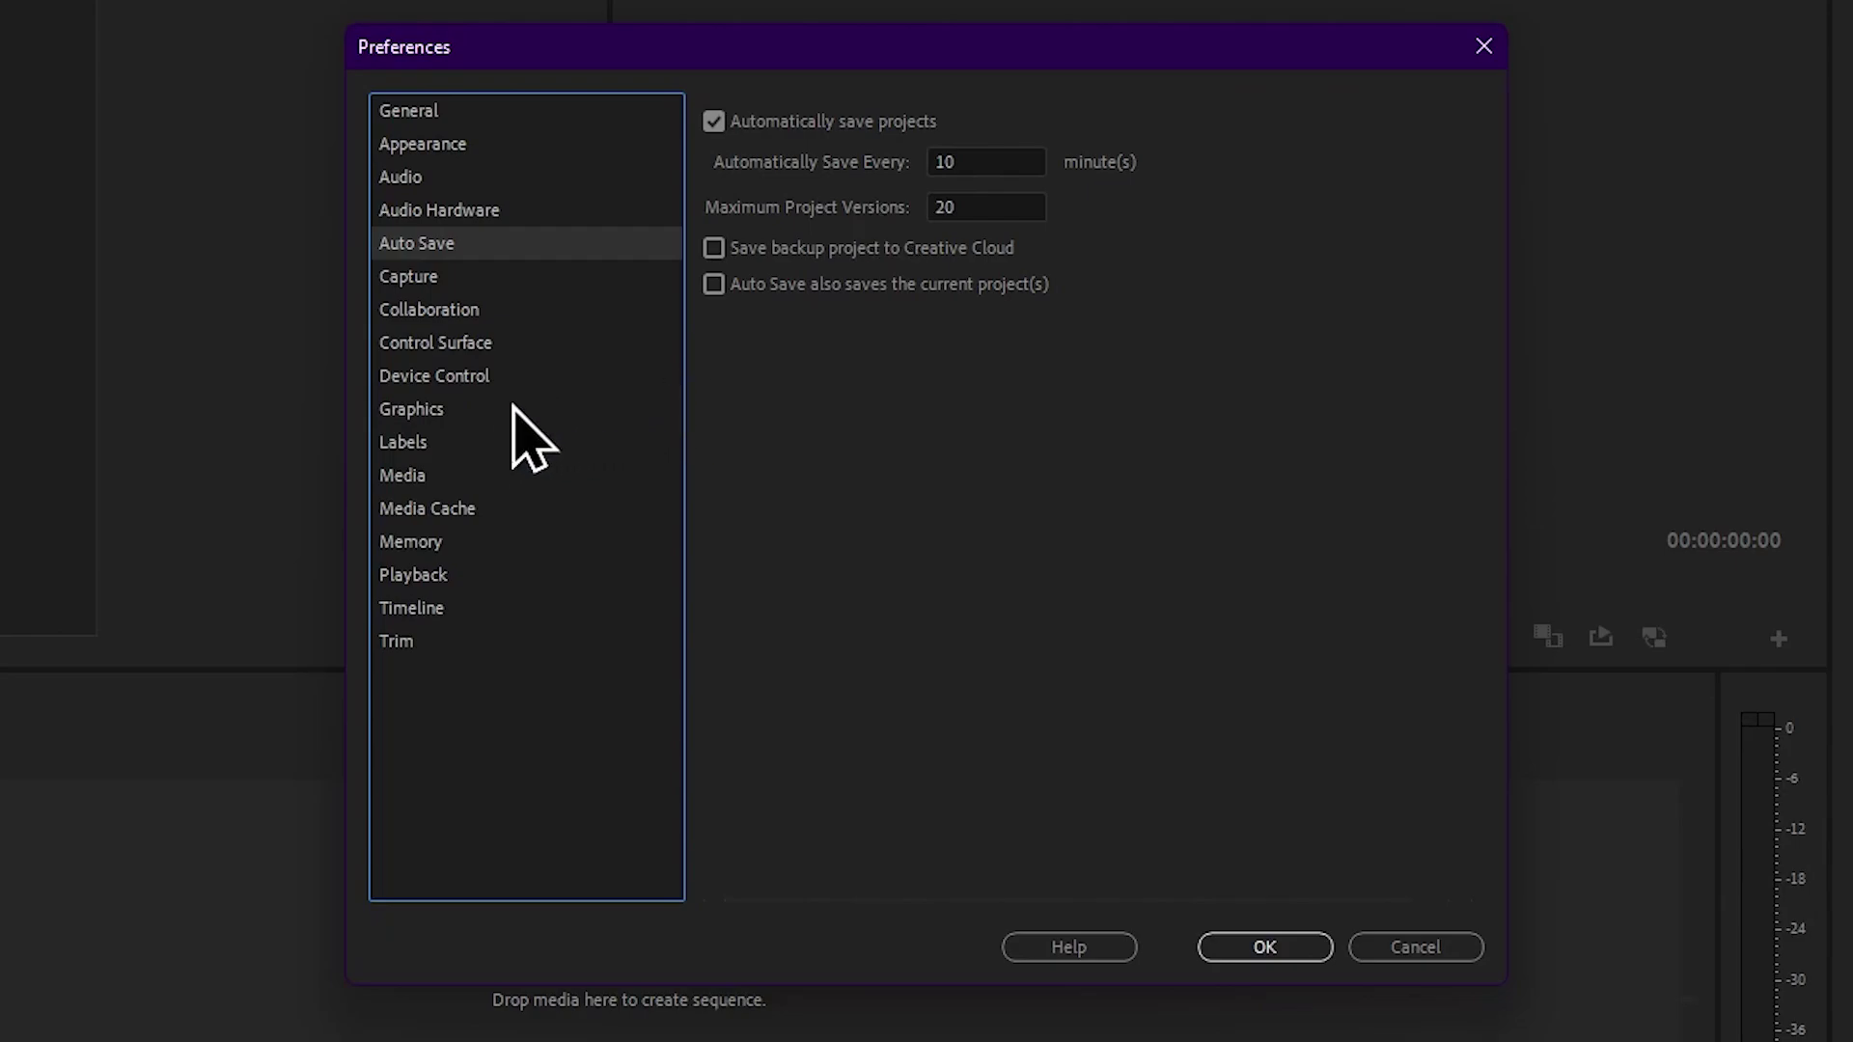
Examine the Missing Font Replacement choices in the Graphics preferences without changing the font
left_click(448, 409)
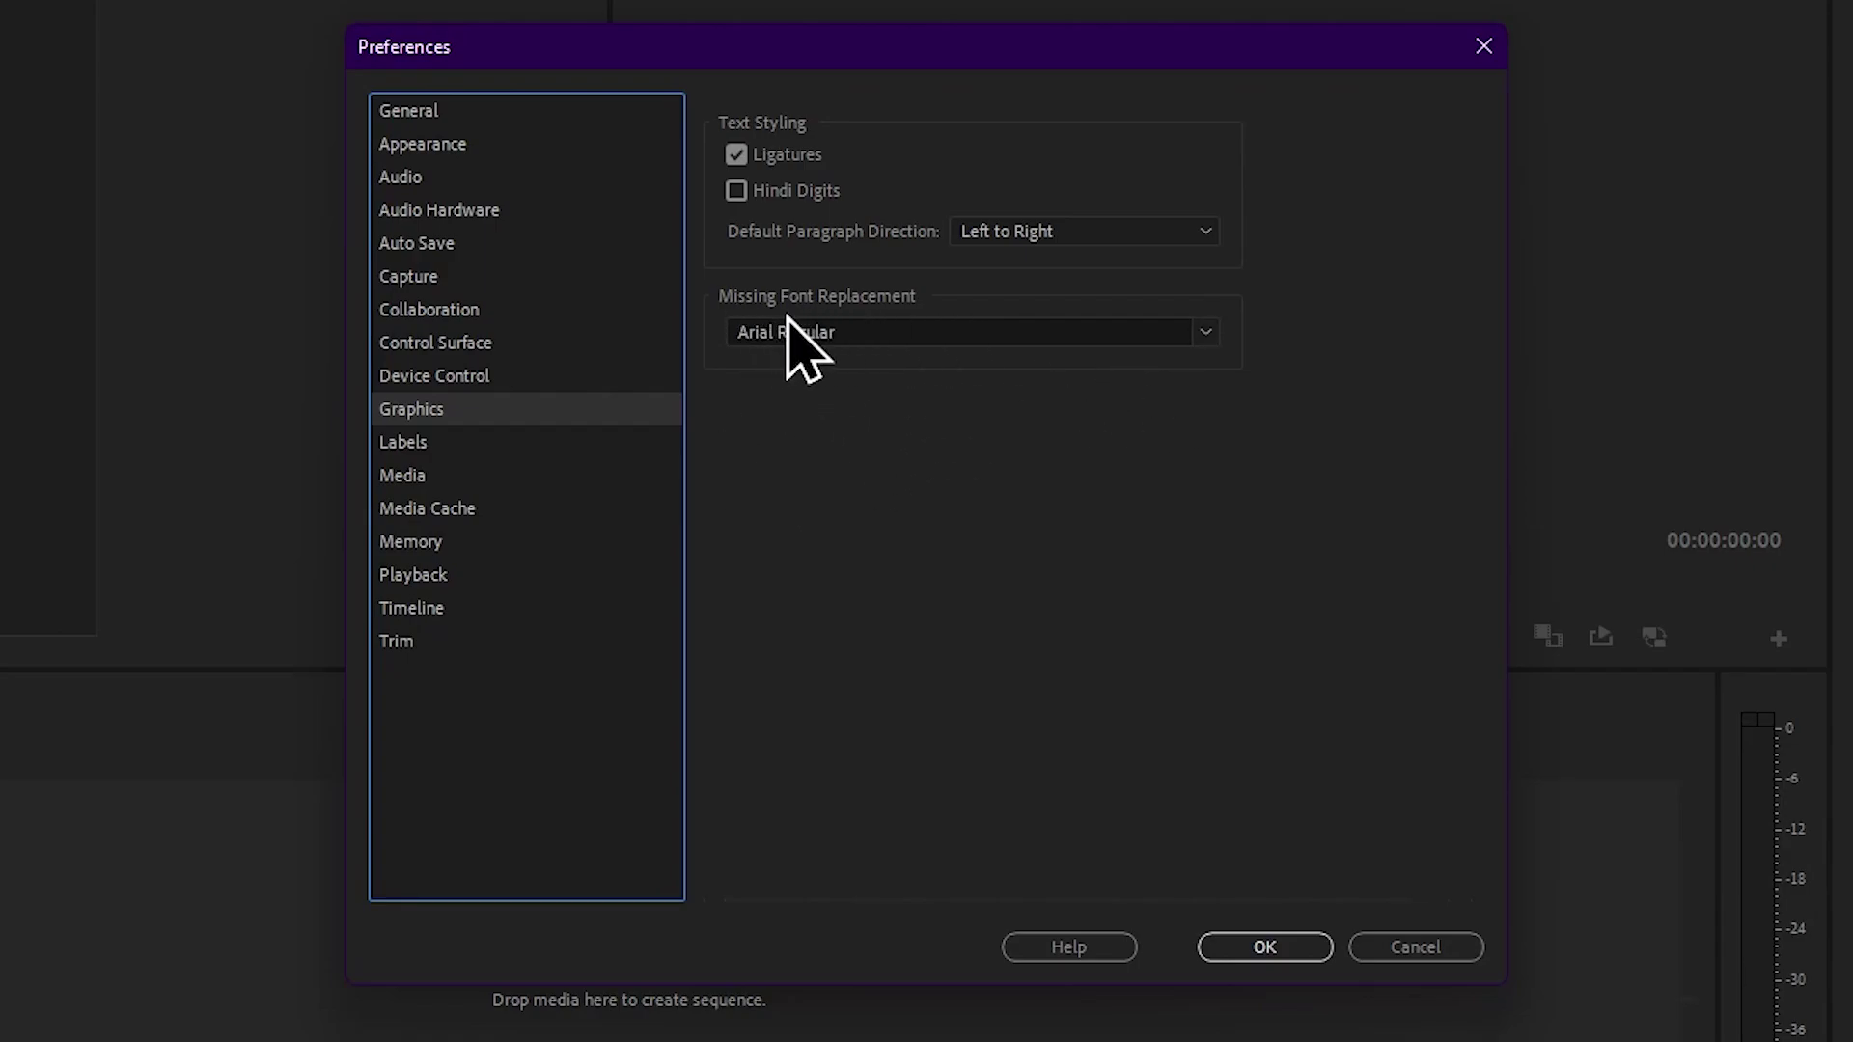
left_click(1205, 332)
left_click(1206, 336)
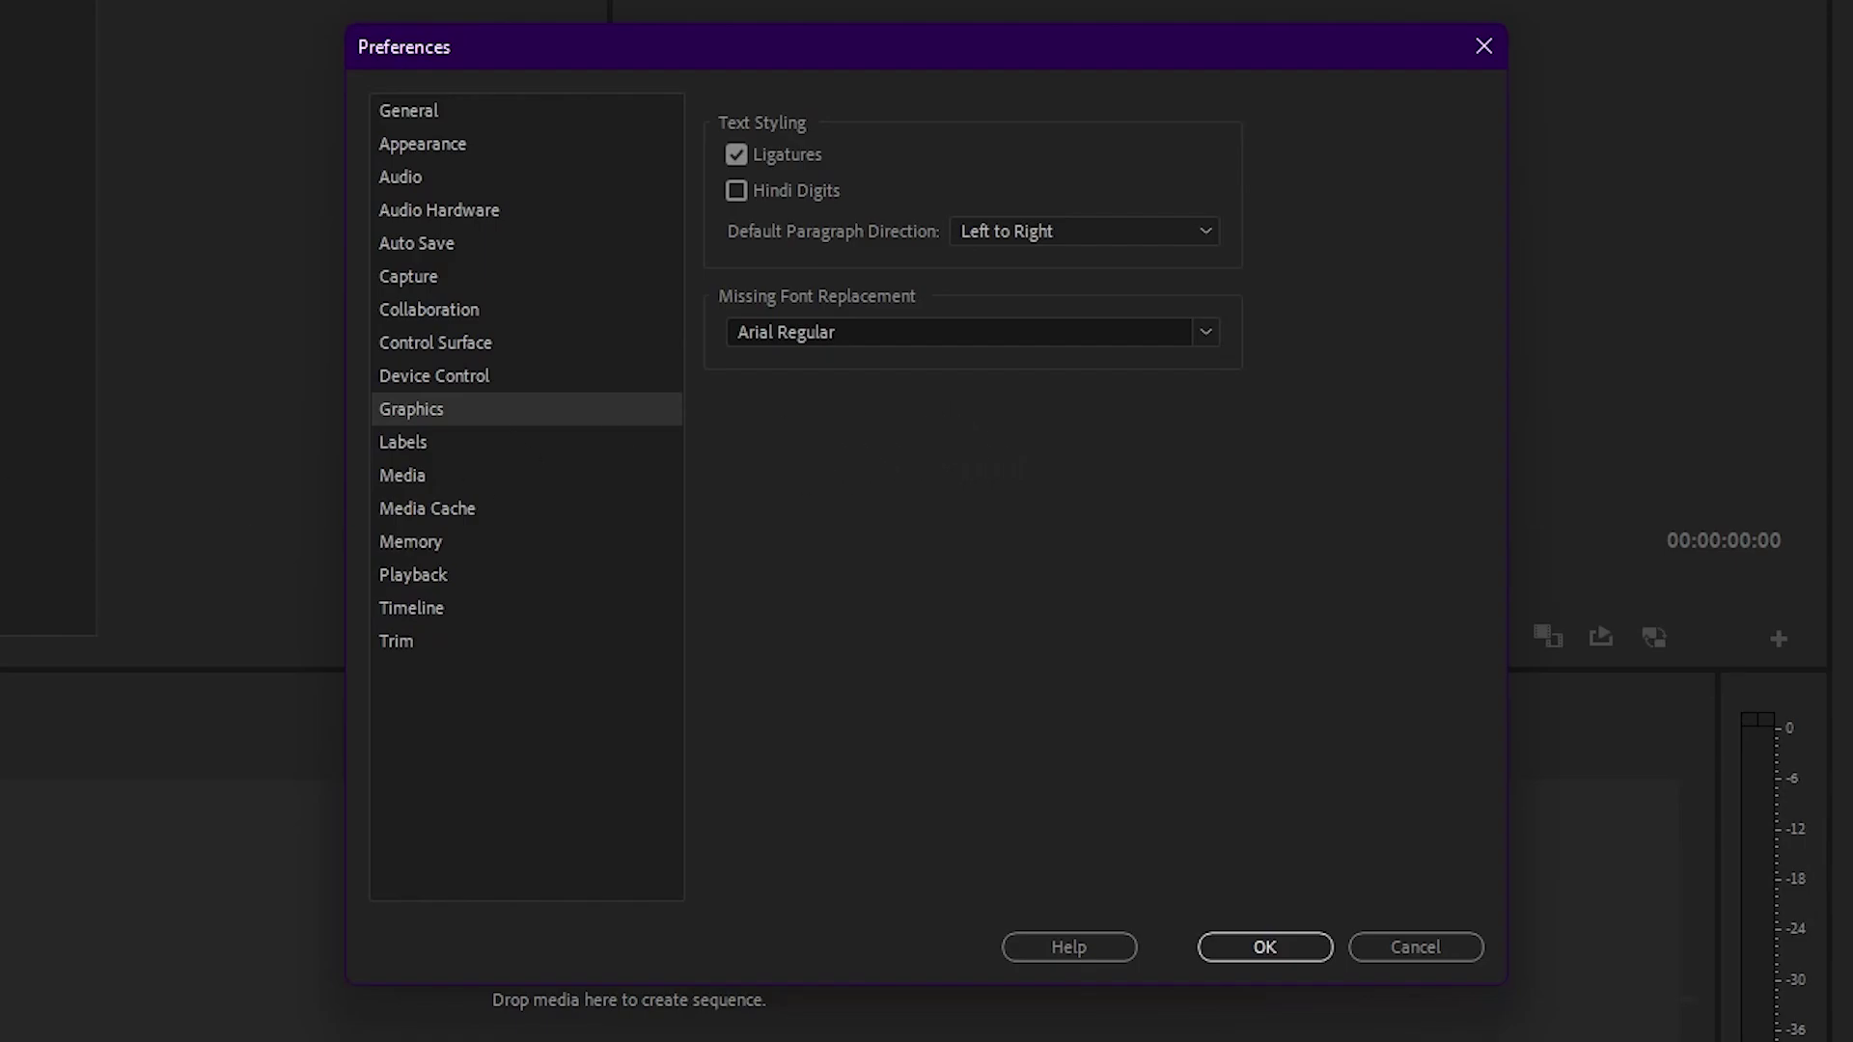
In the Media Cache preferences, browse for the cache files location down to D:\Cash\Premiere\01 and dismiss the folder selection
left_click(511, 509)
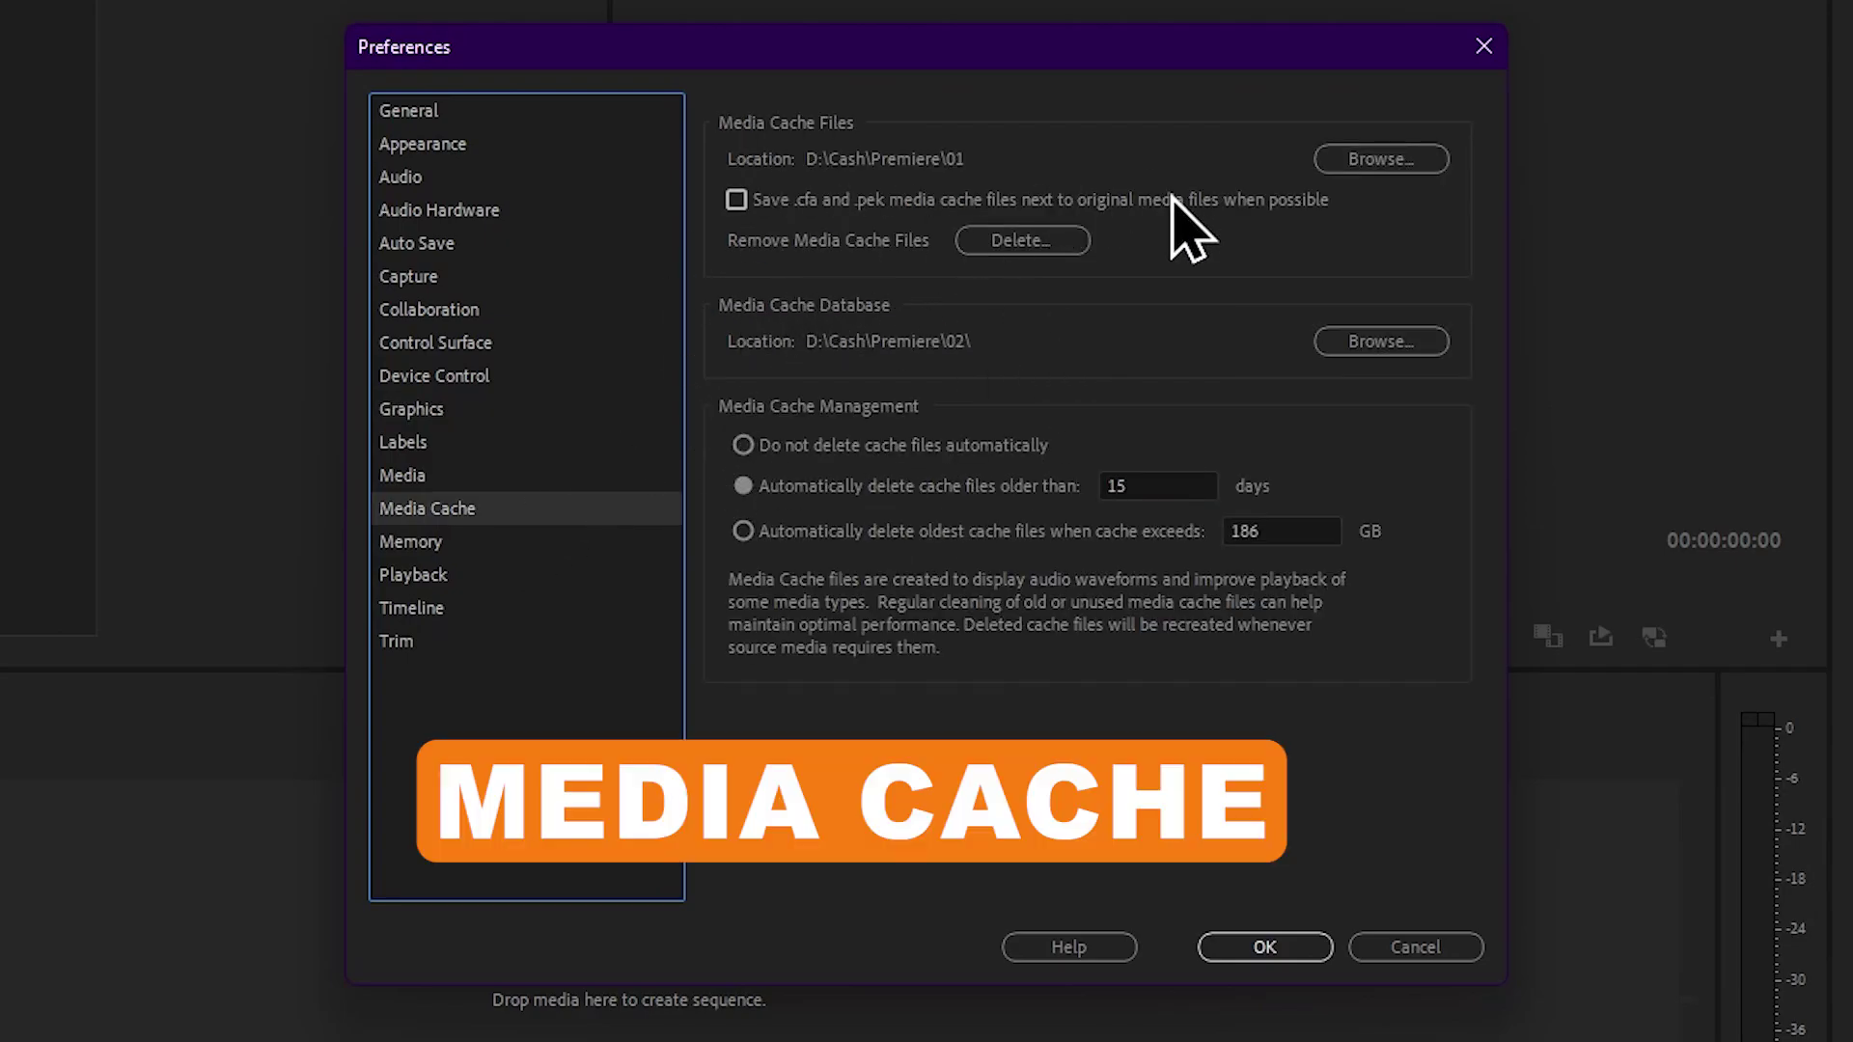
mouse_move(1174, 205)
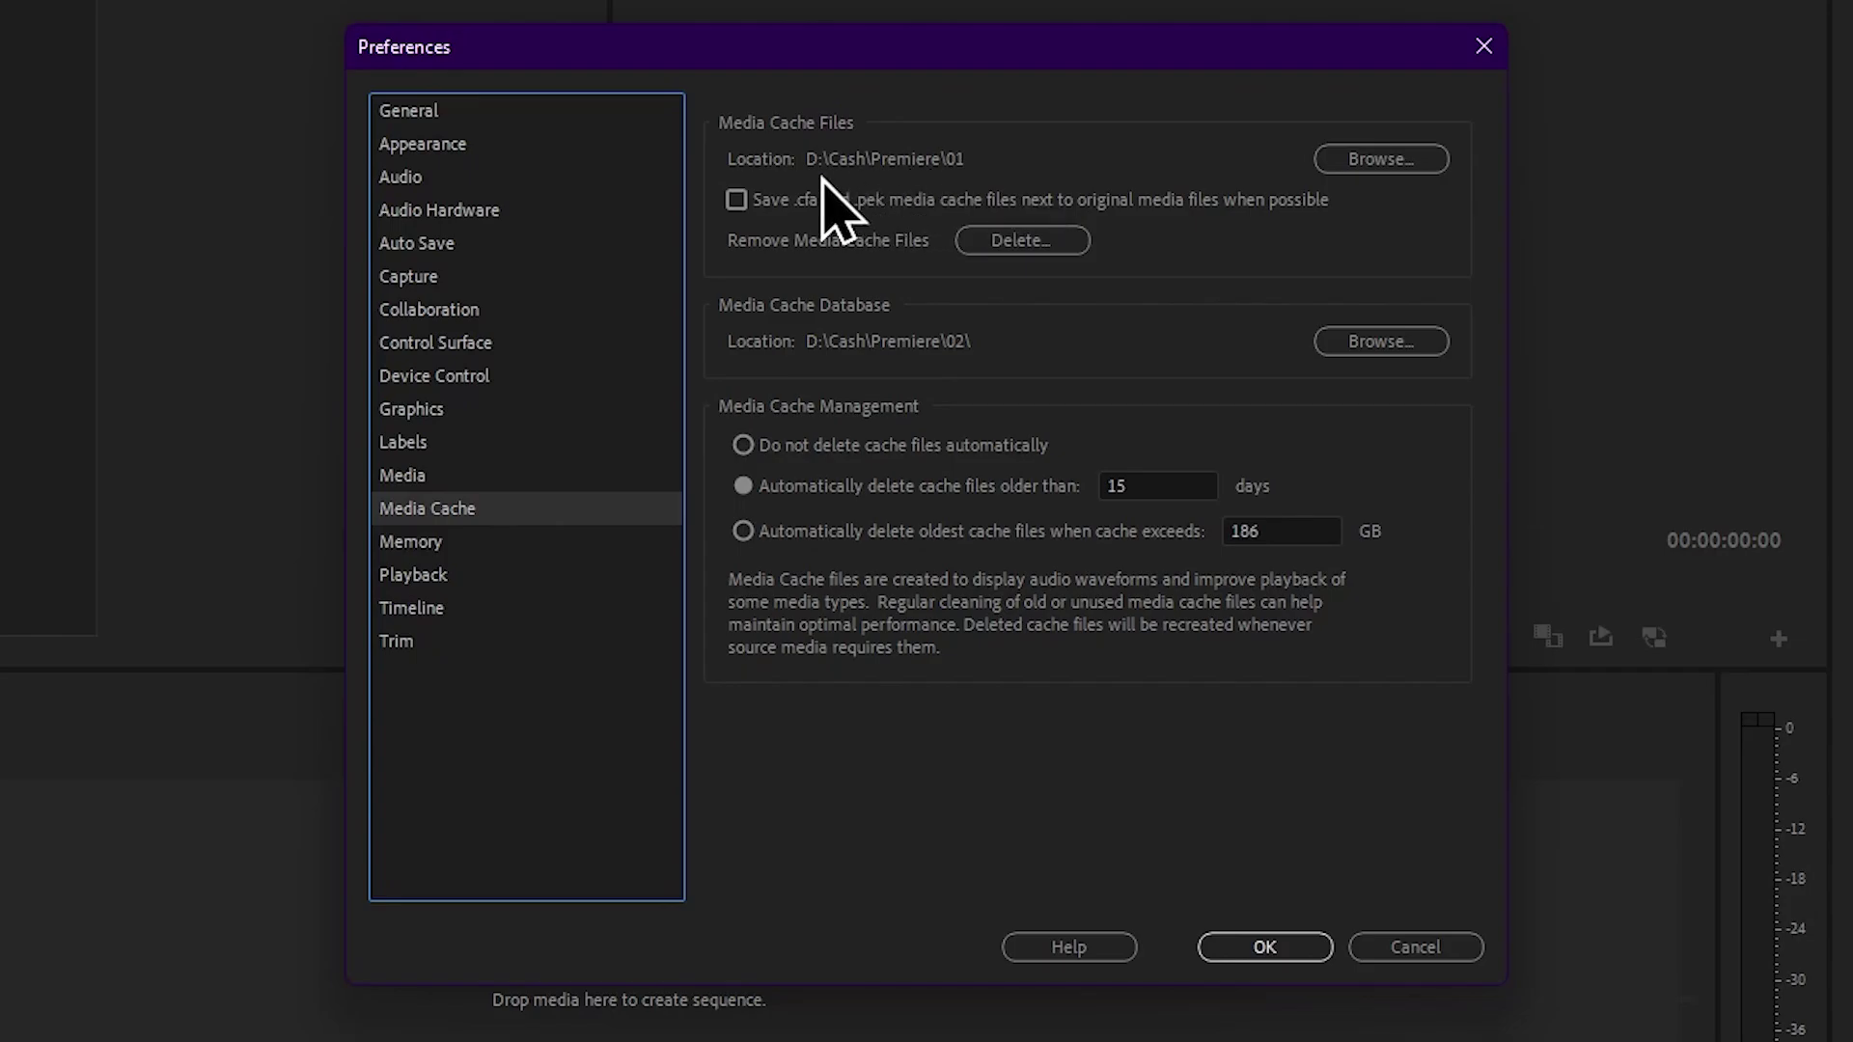
left_click(1414, 159)
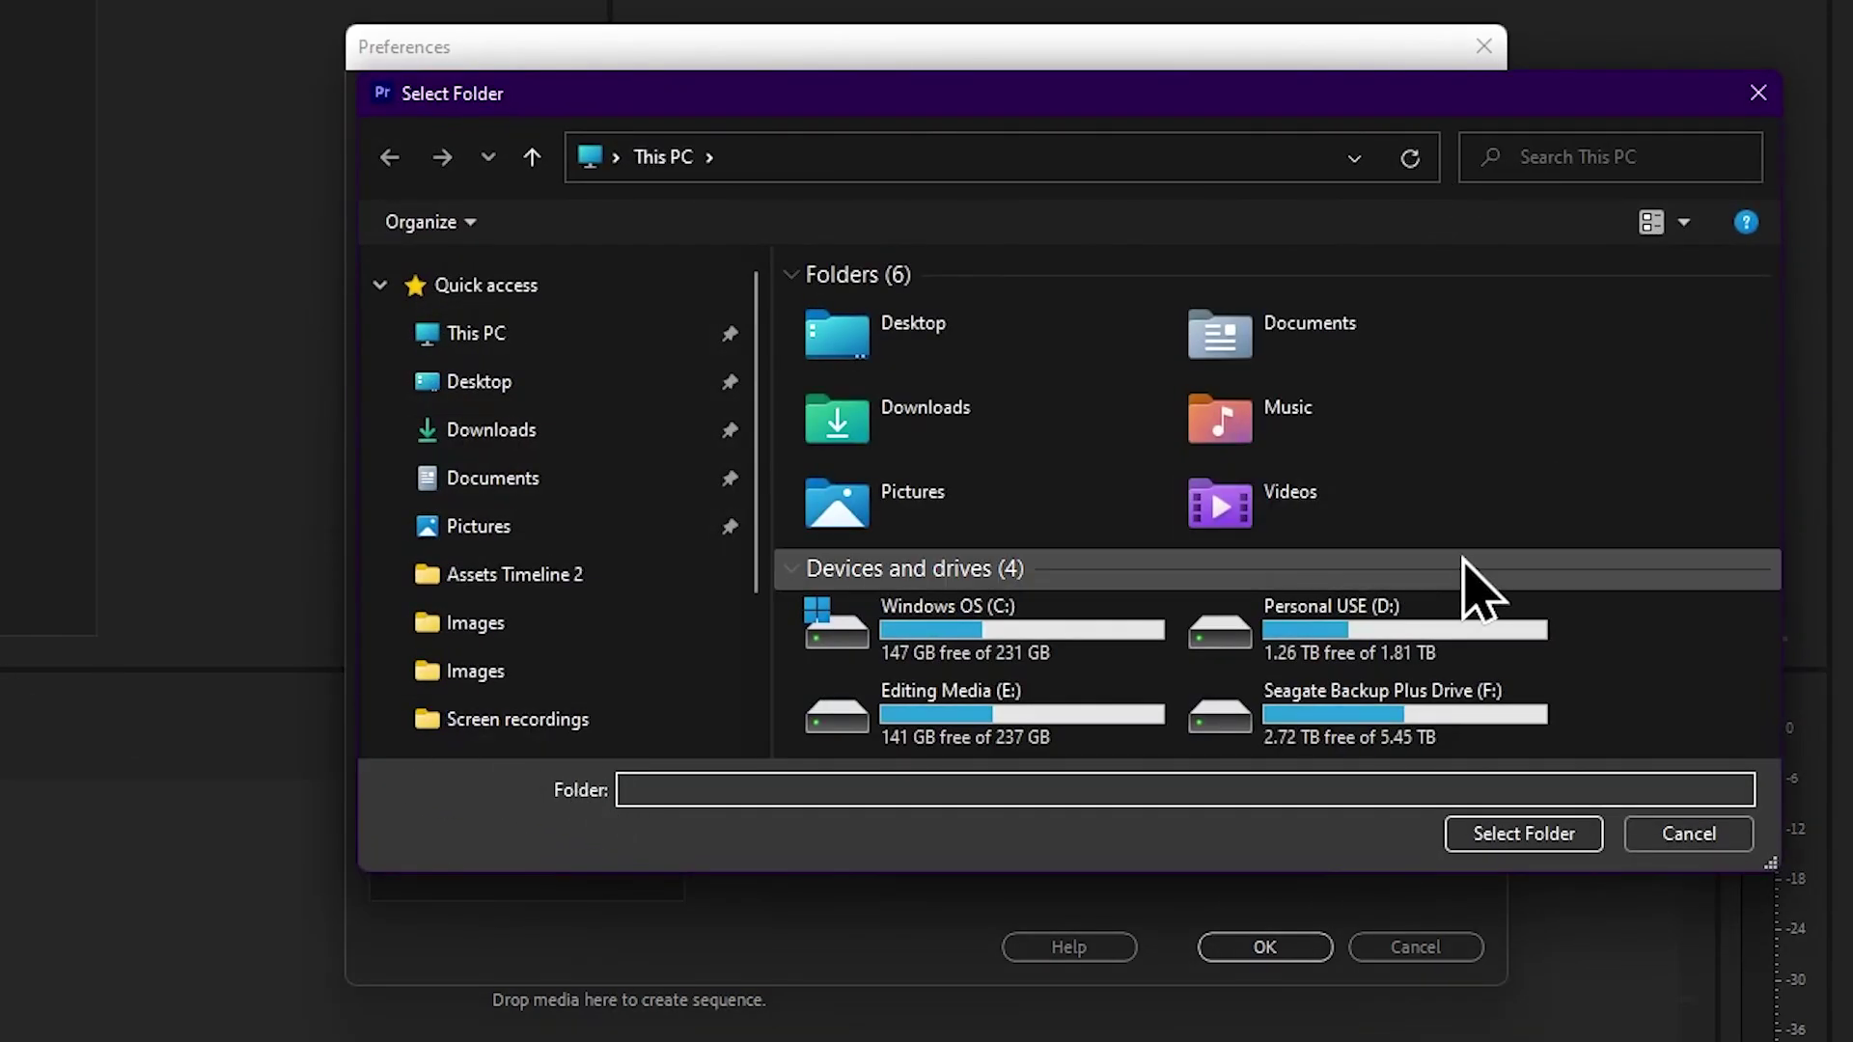
double_click(1415, 625)
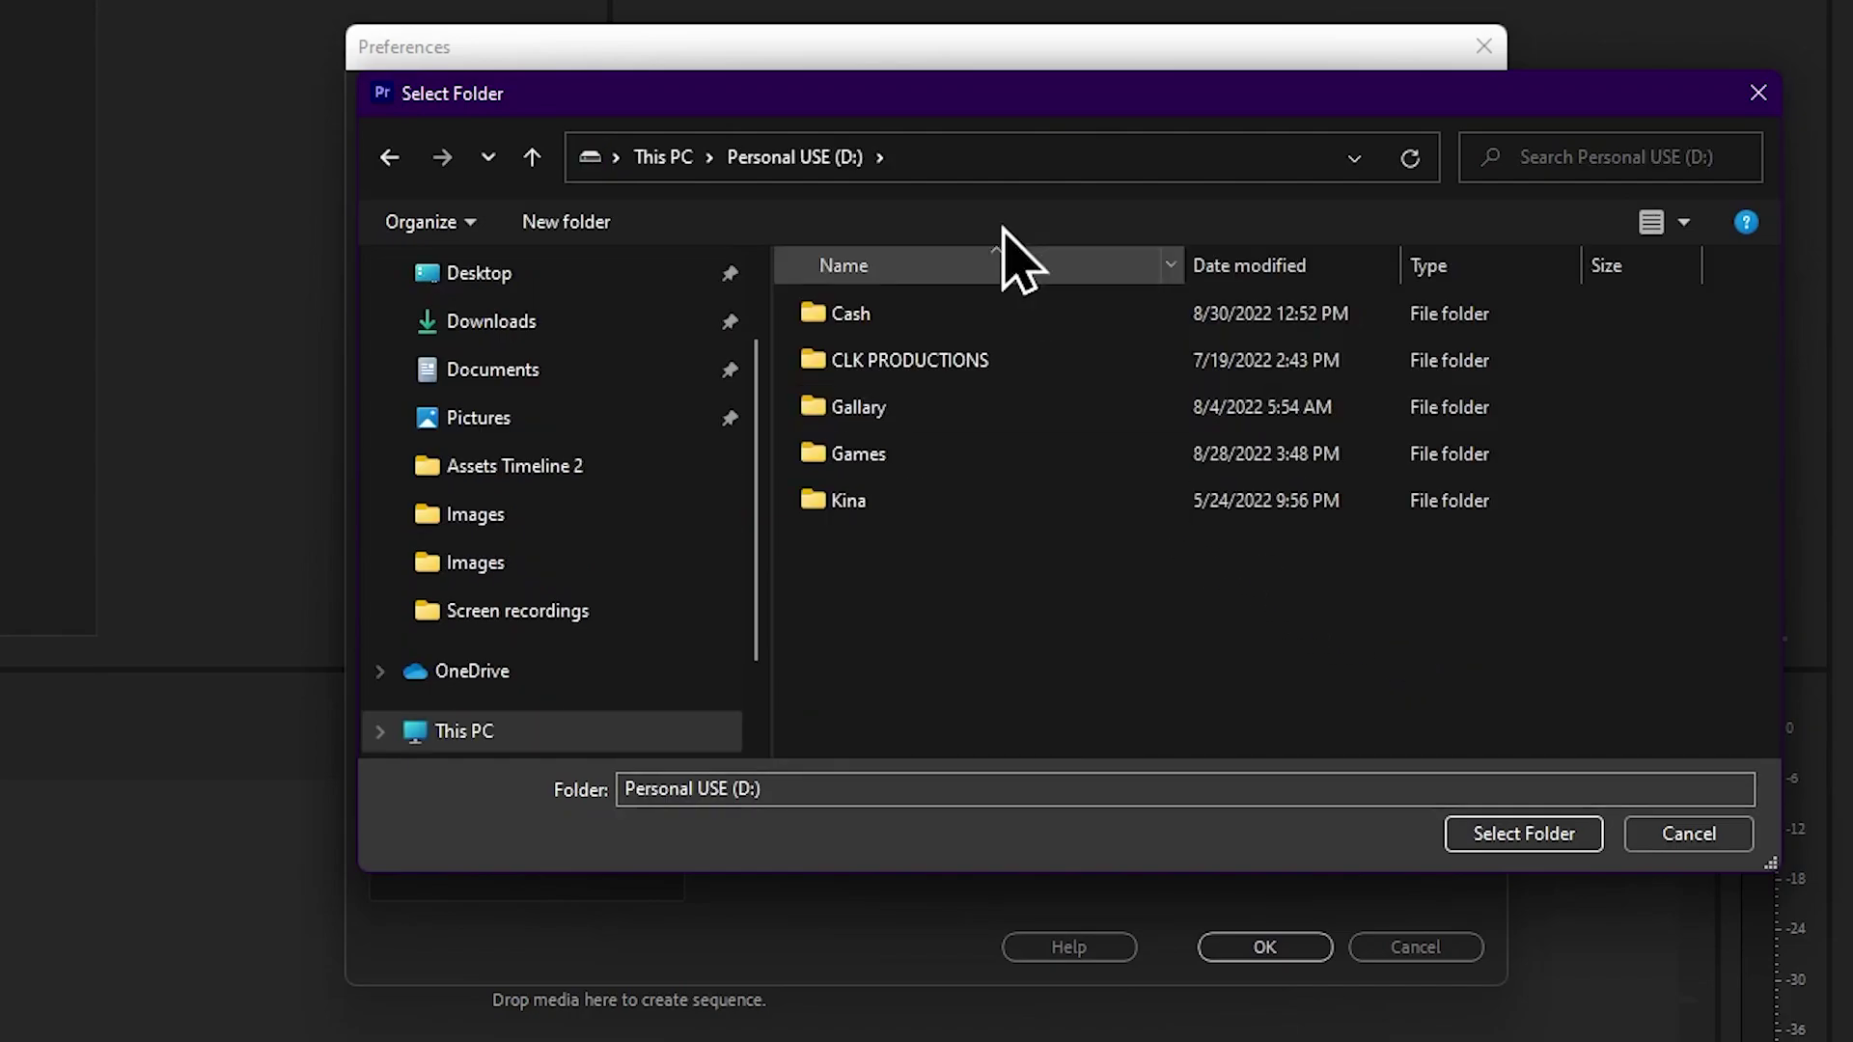
double_click(932, 319)
left_click(943, 314)
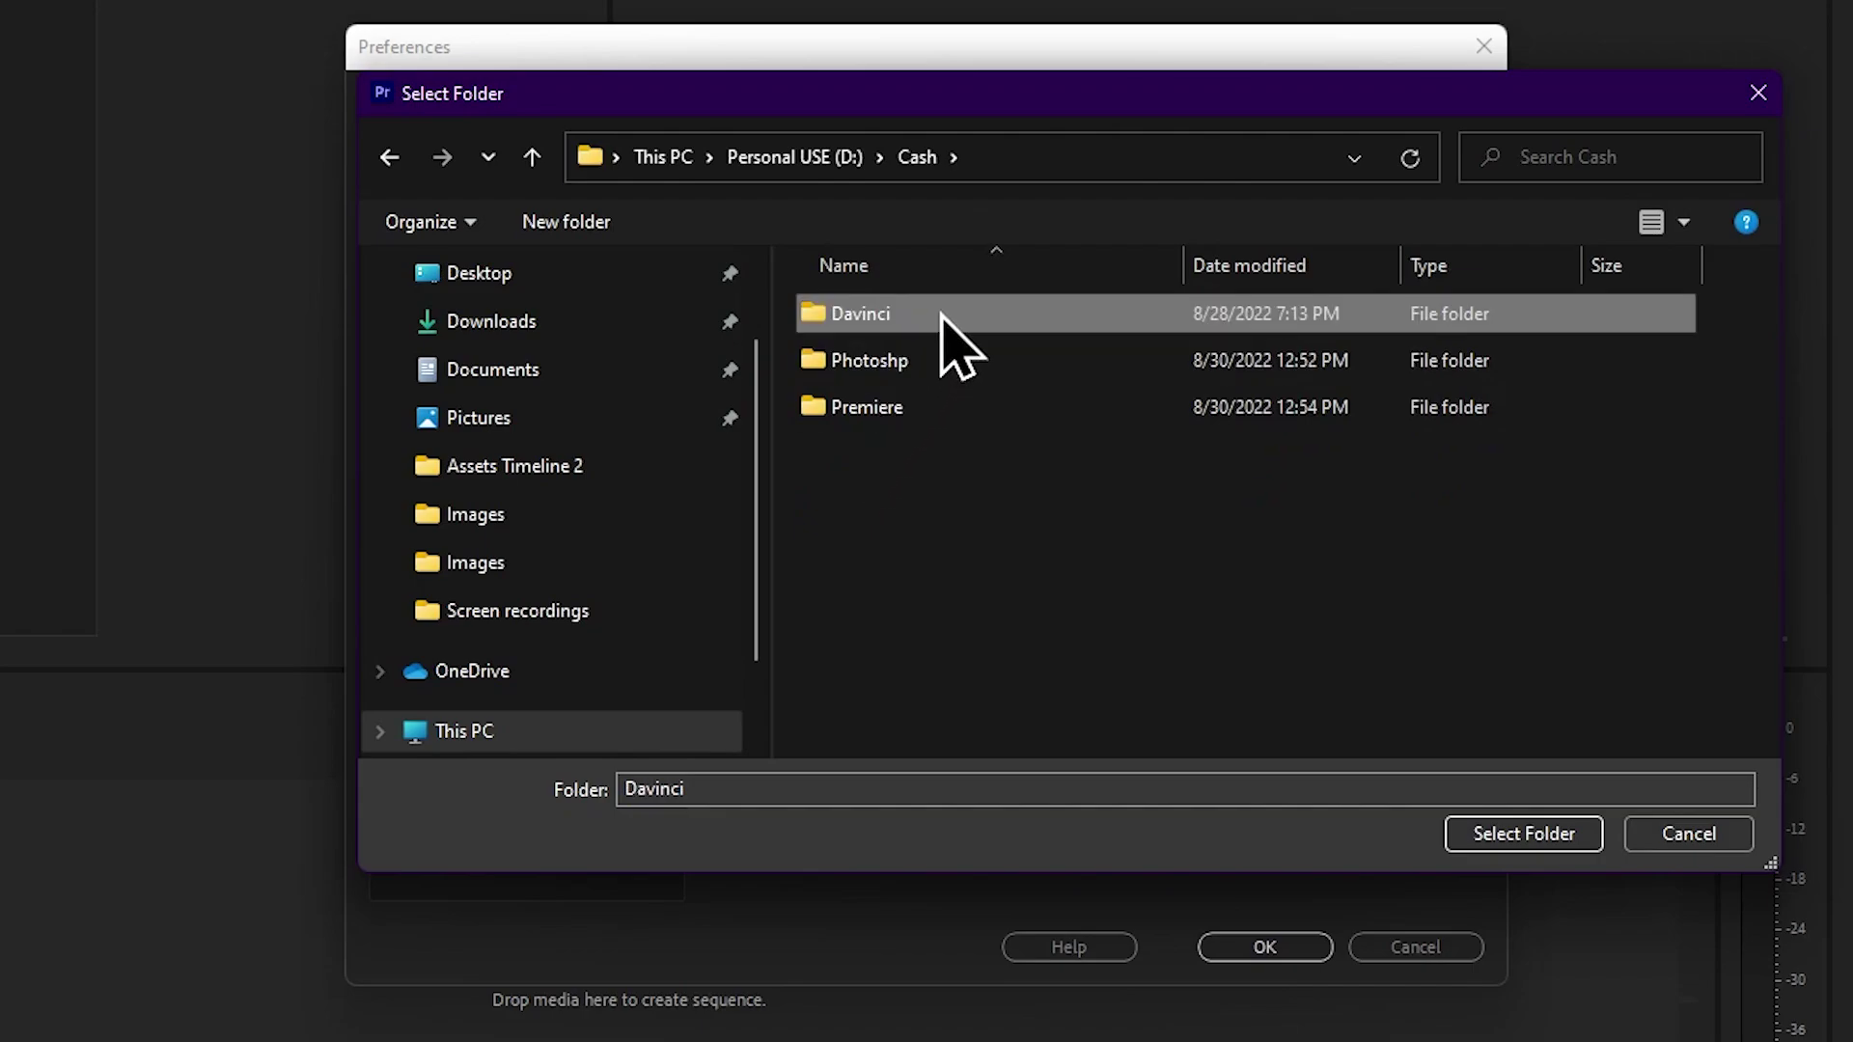
left_click(959, 359)
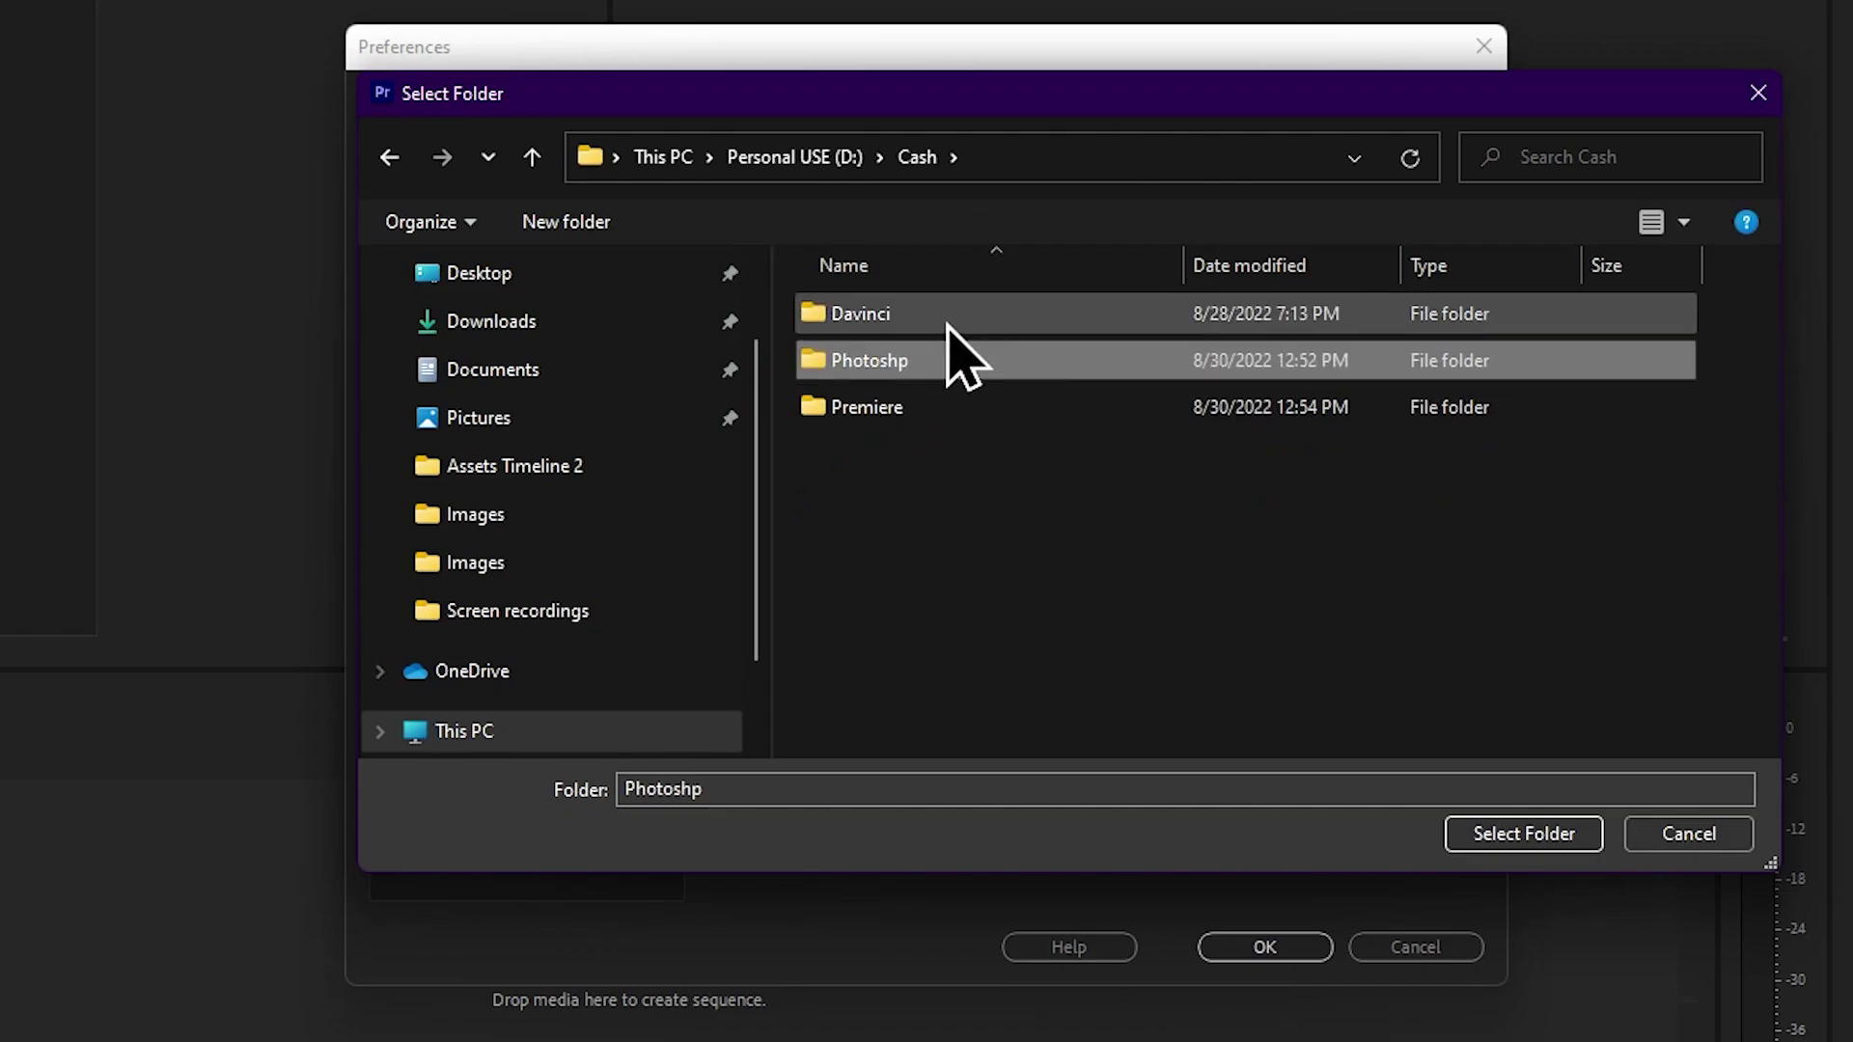
double_click(921, 405)
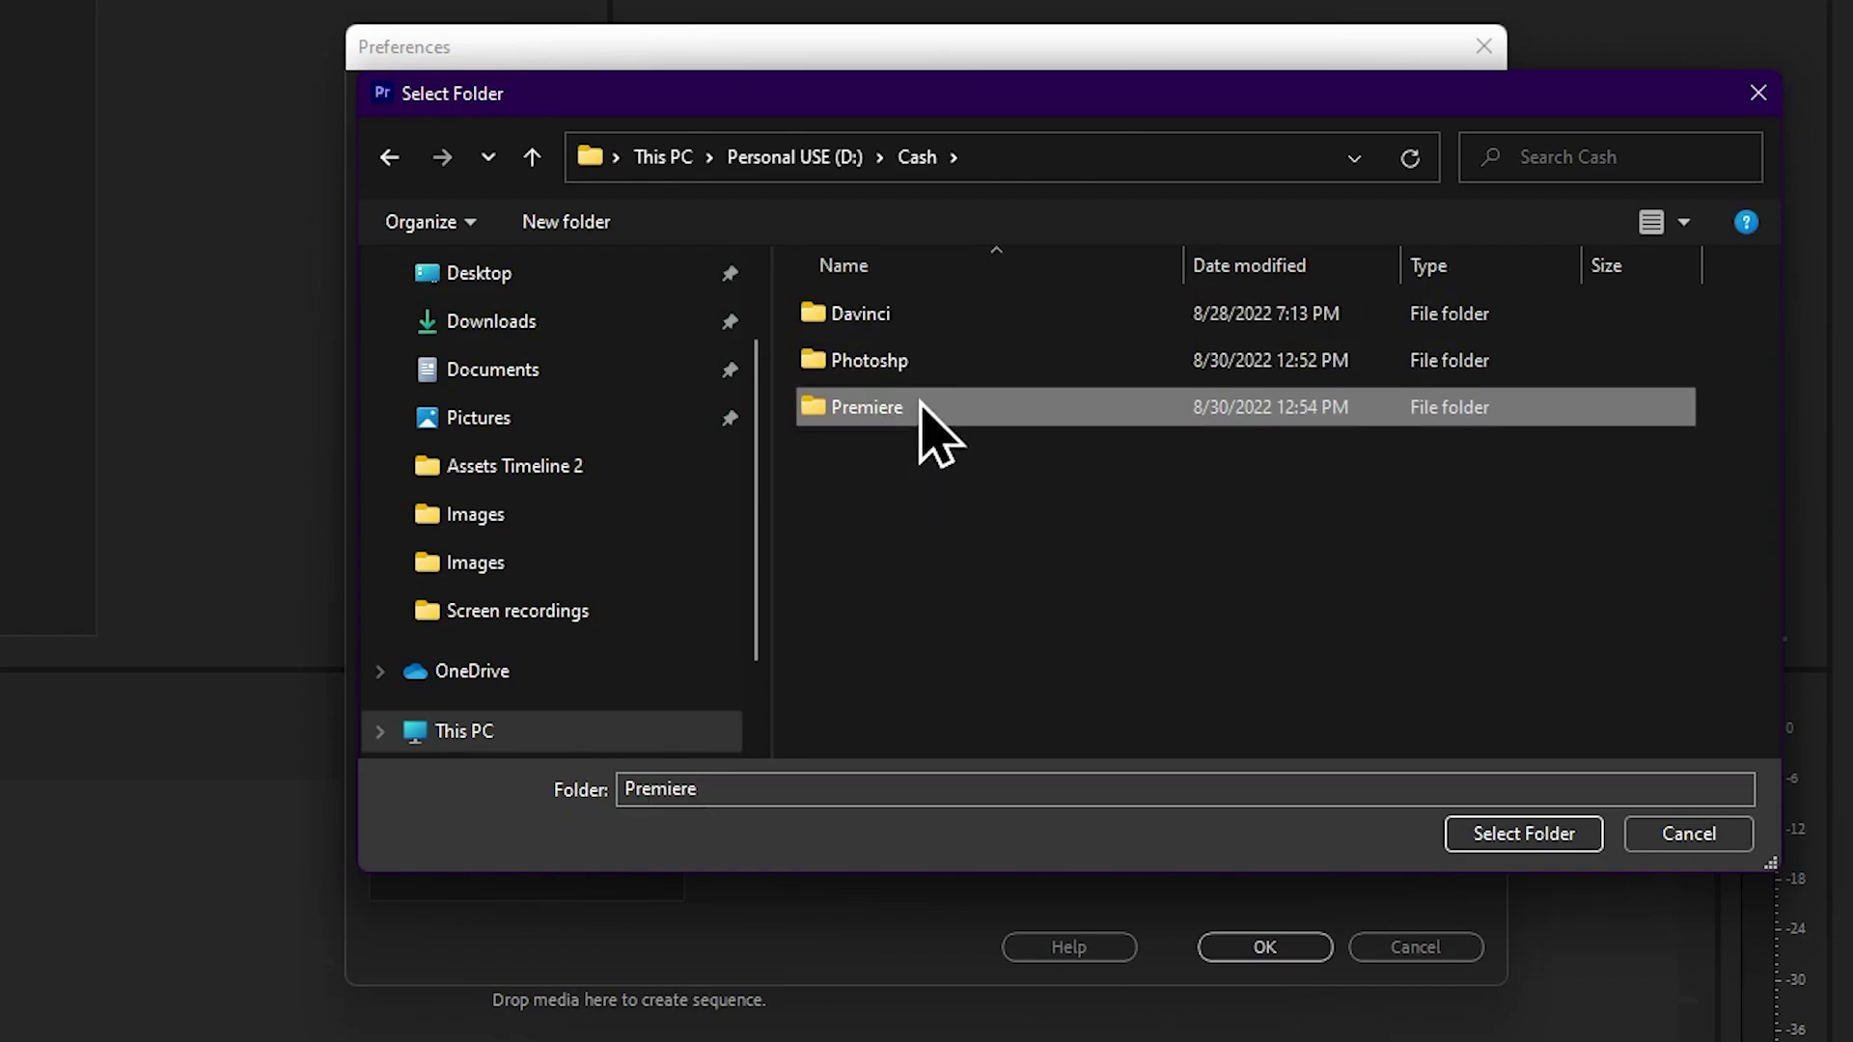
left_click(898, 324)
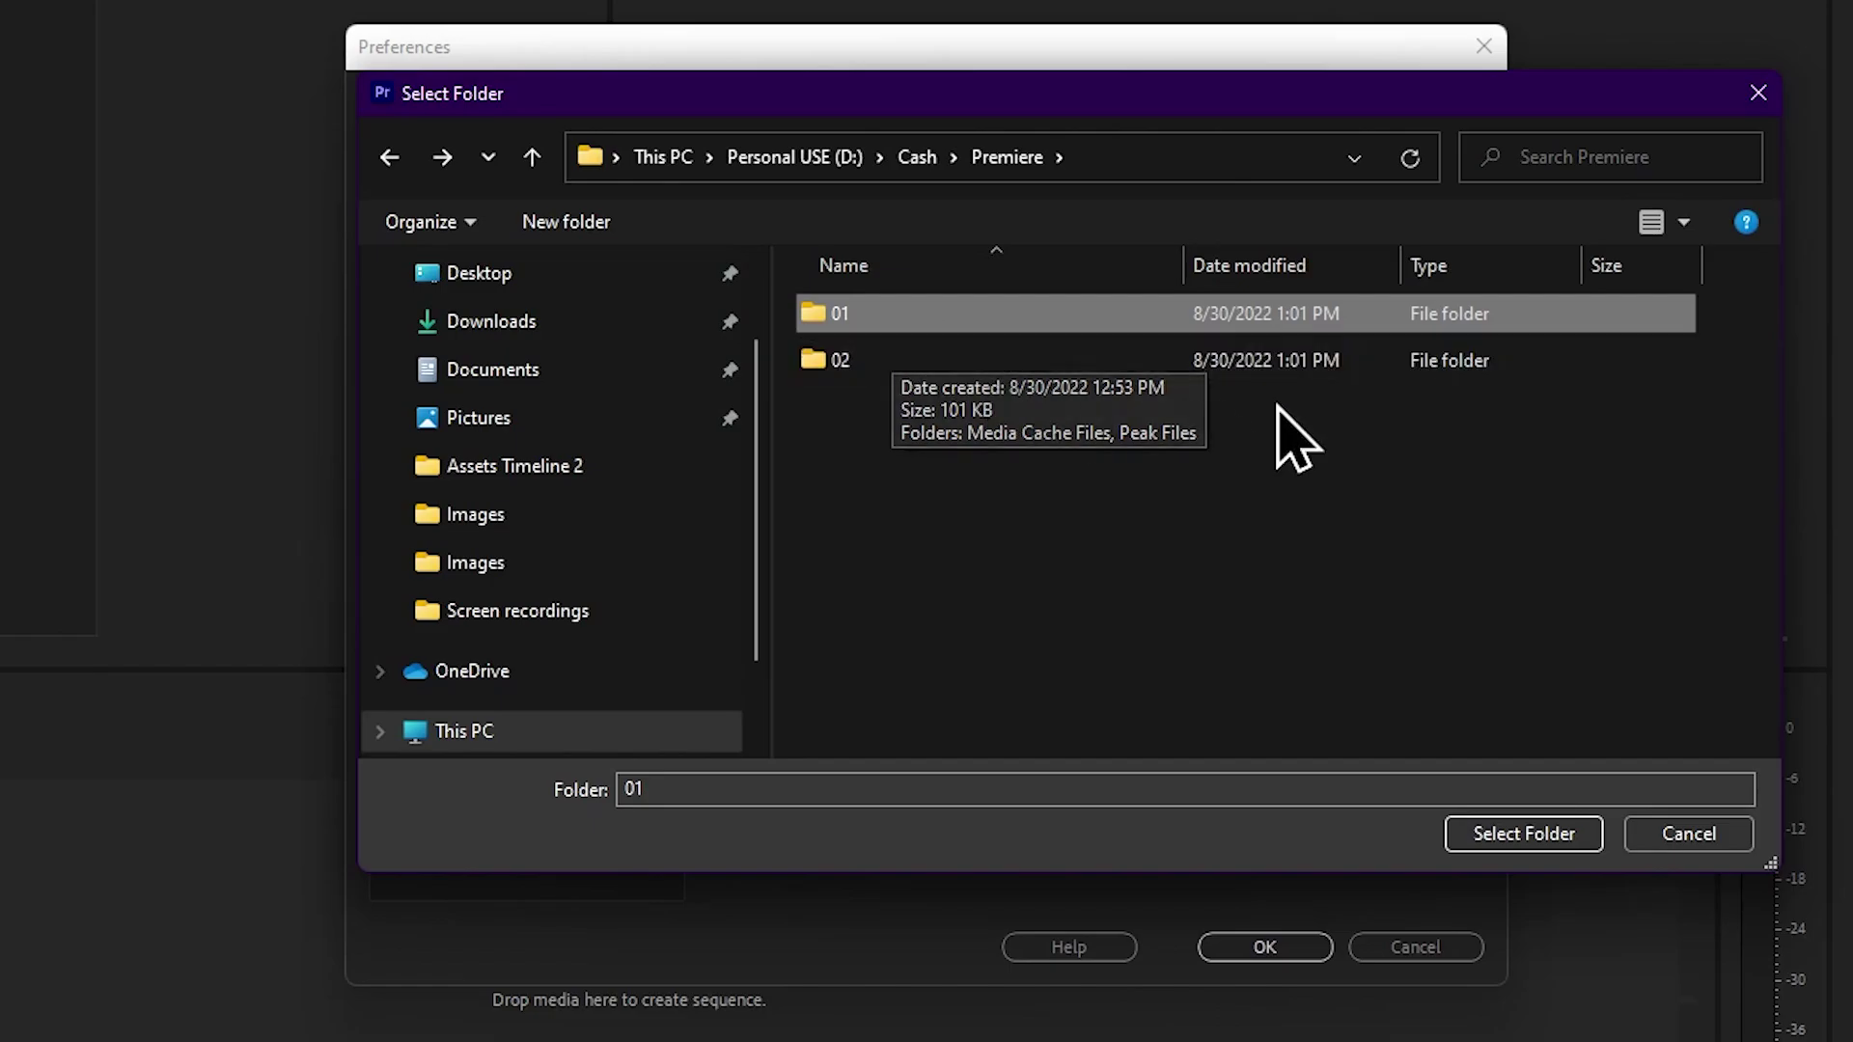
left_click(1756, 94)
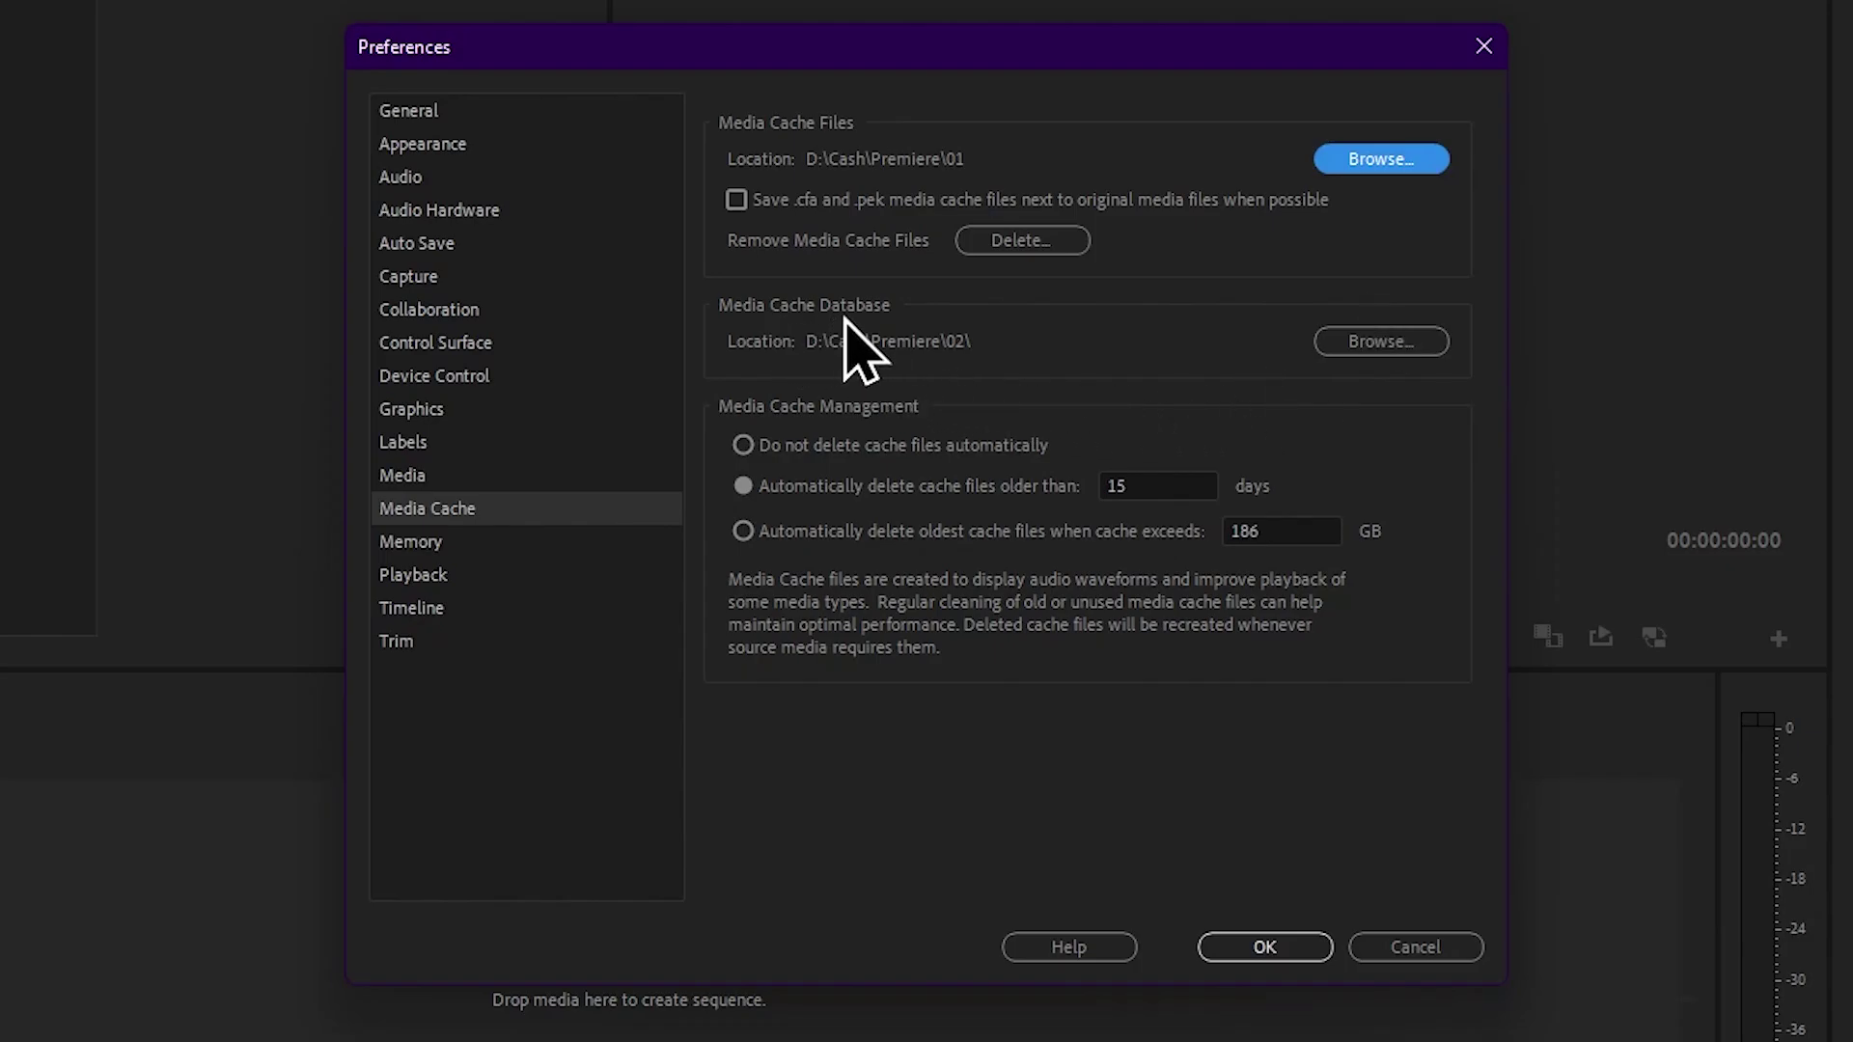
Browse for the Media Cache Database location down to D:\Cash\Premiere\02 and leave the folder selection
left_click(1421, 345)
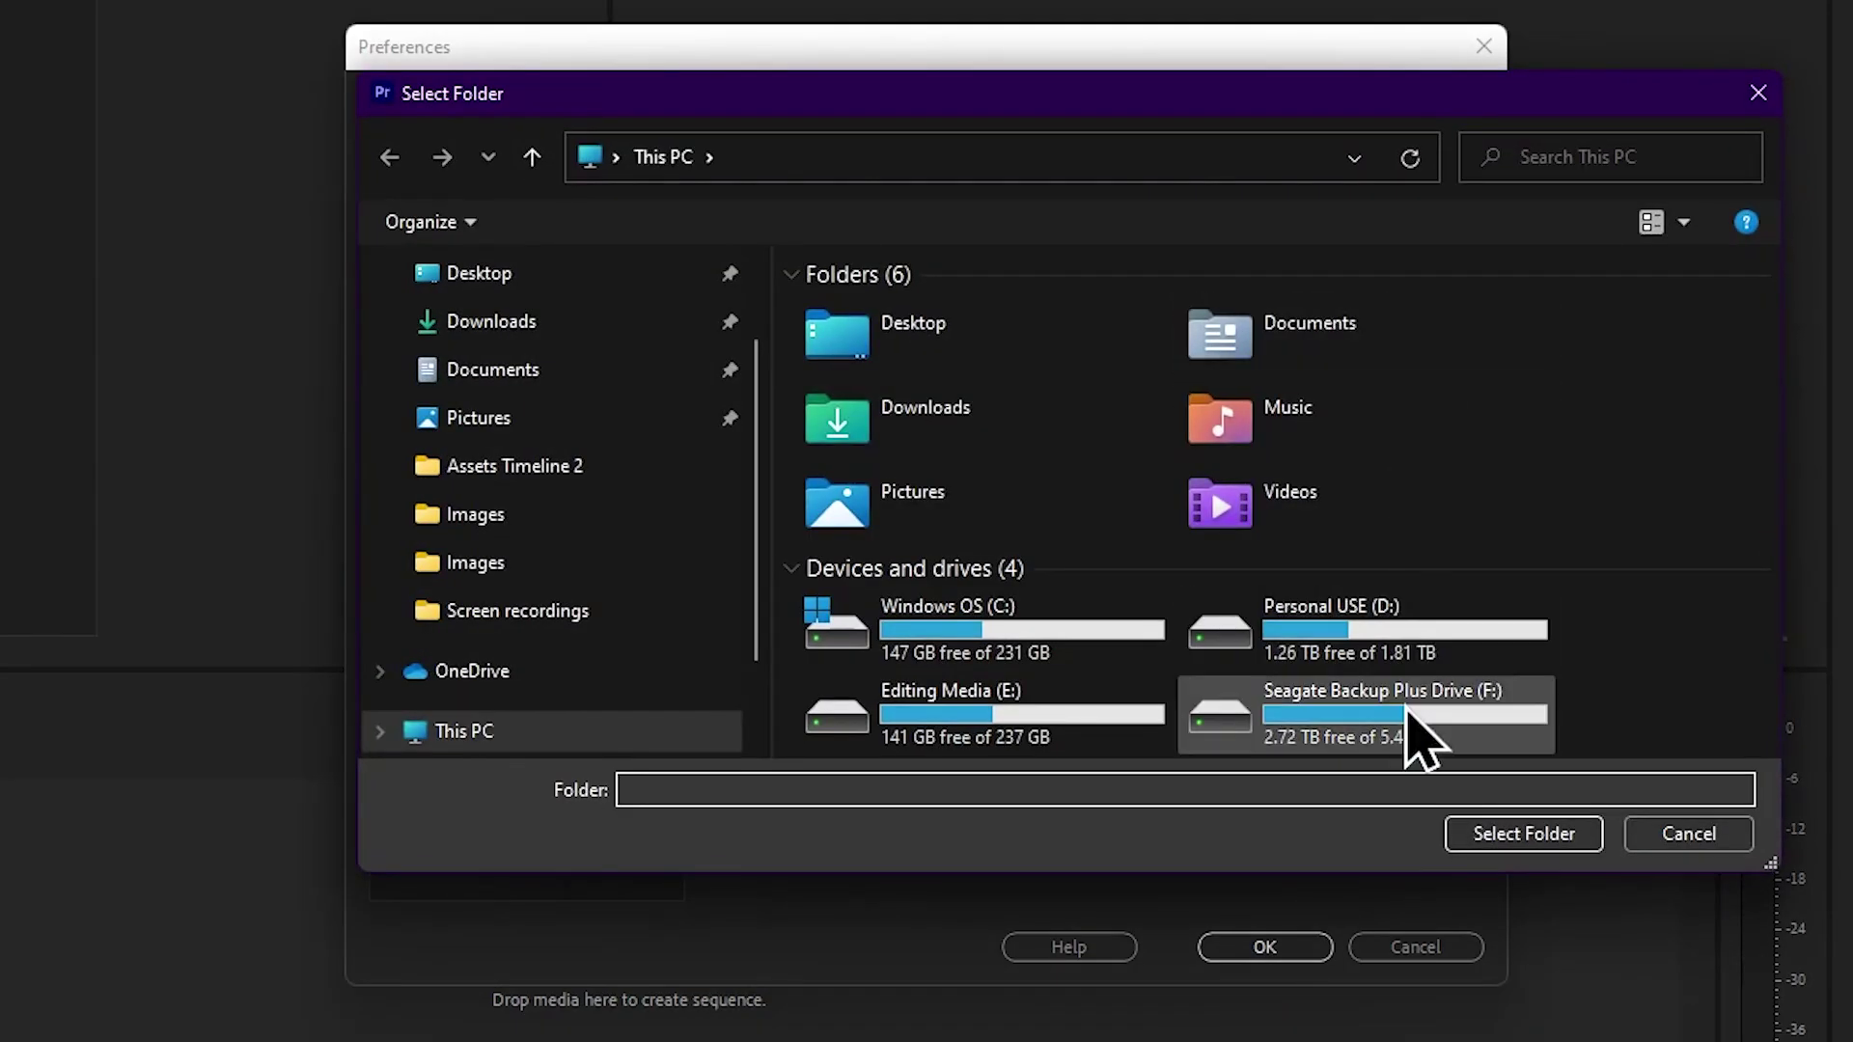
double_click(1346, 642)
double_click(1014, 352)
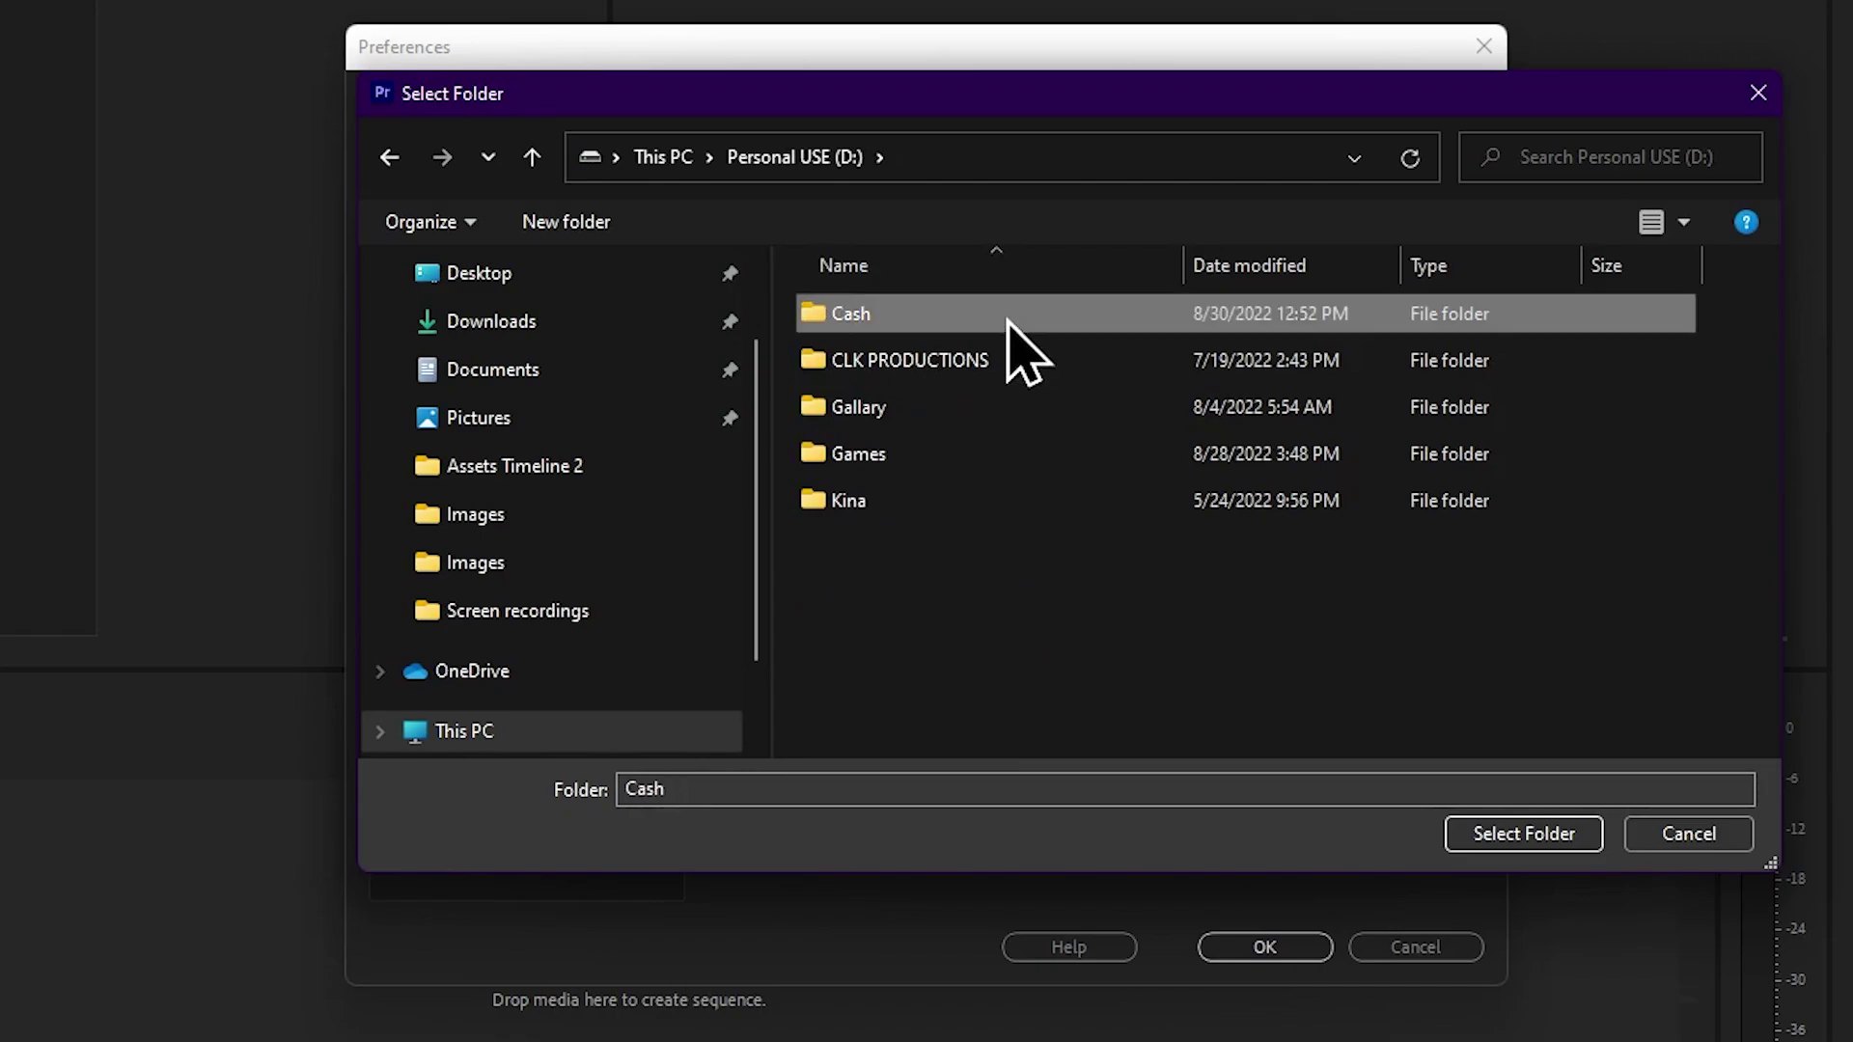
double_click(915, 409)
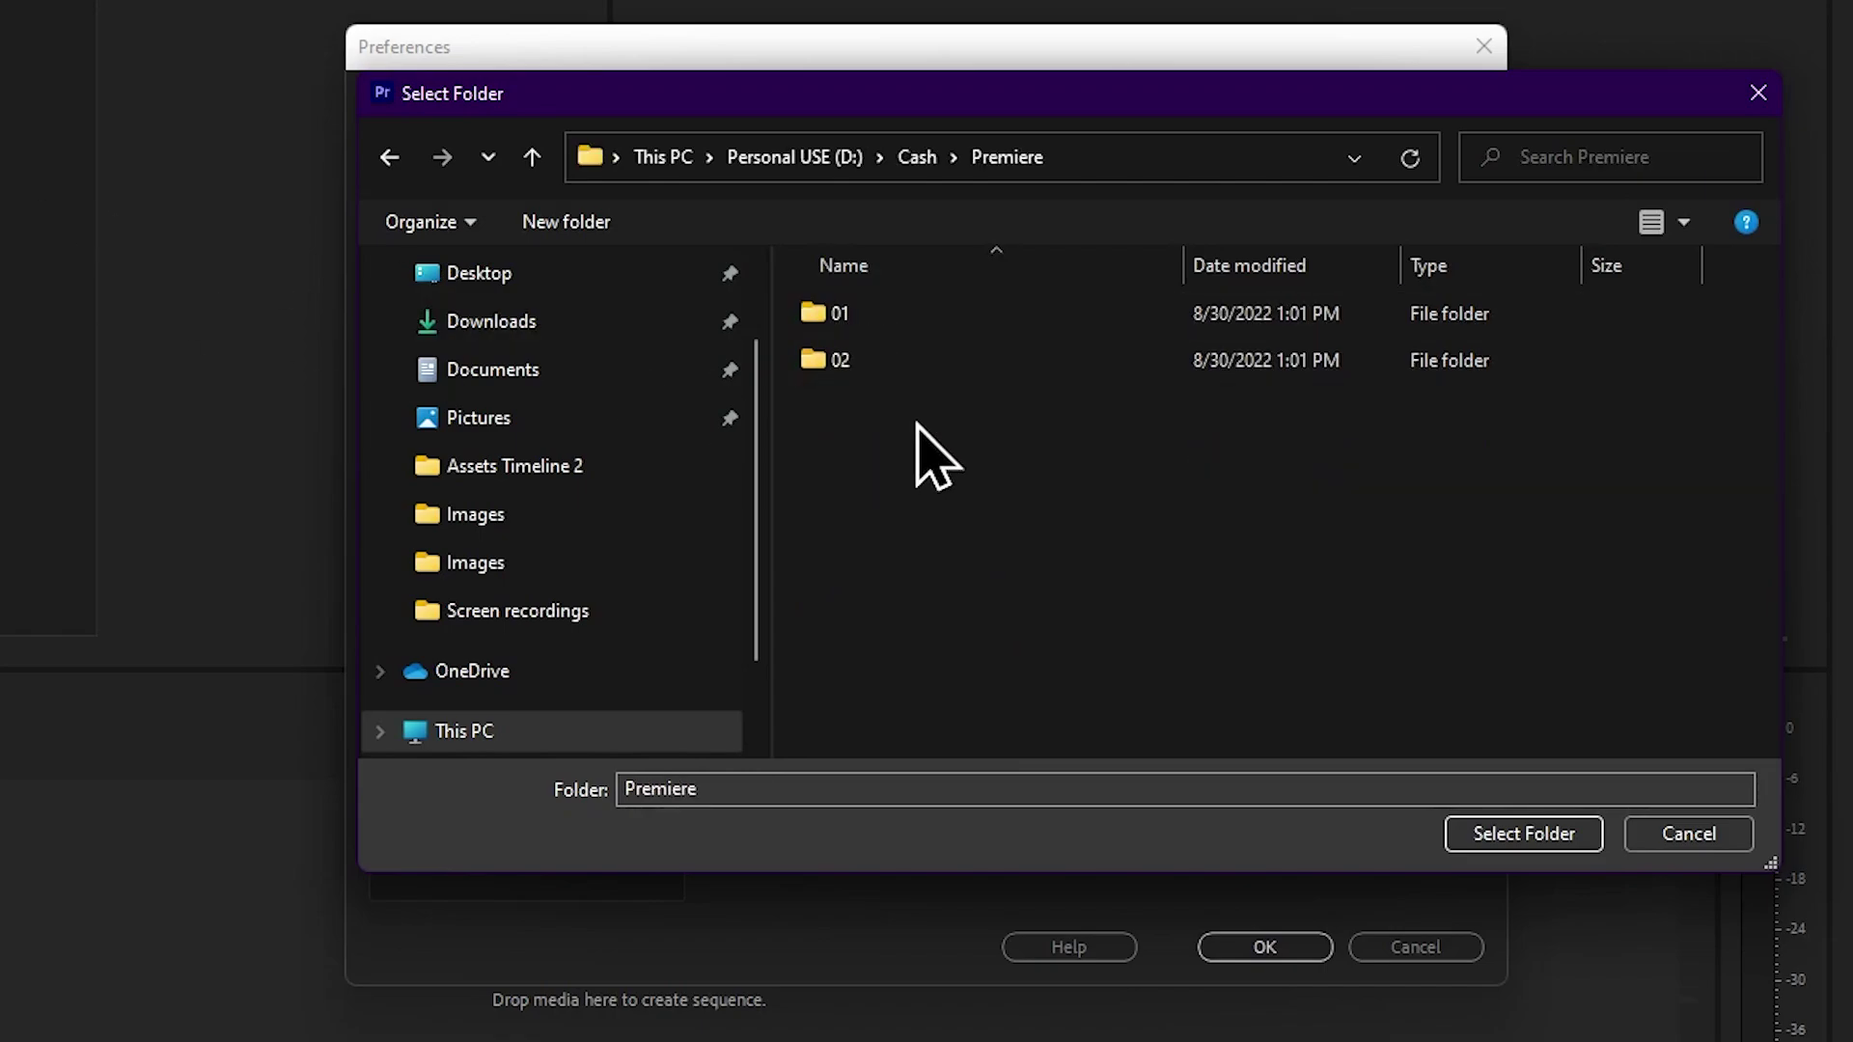
left_click(873, 363)
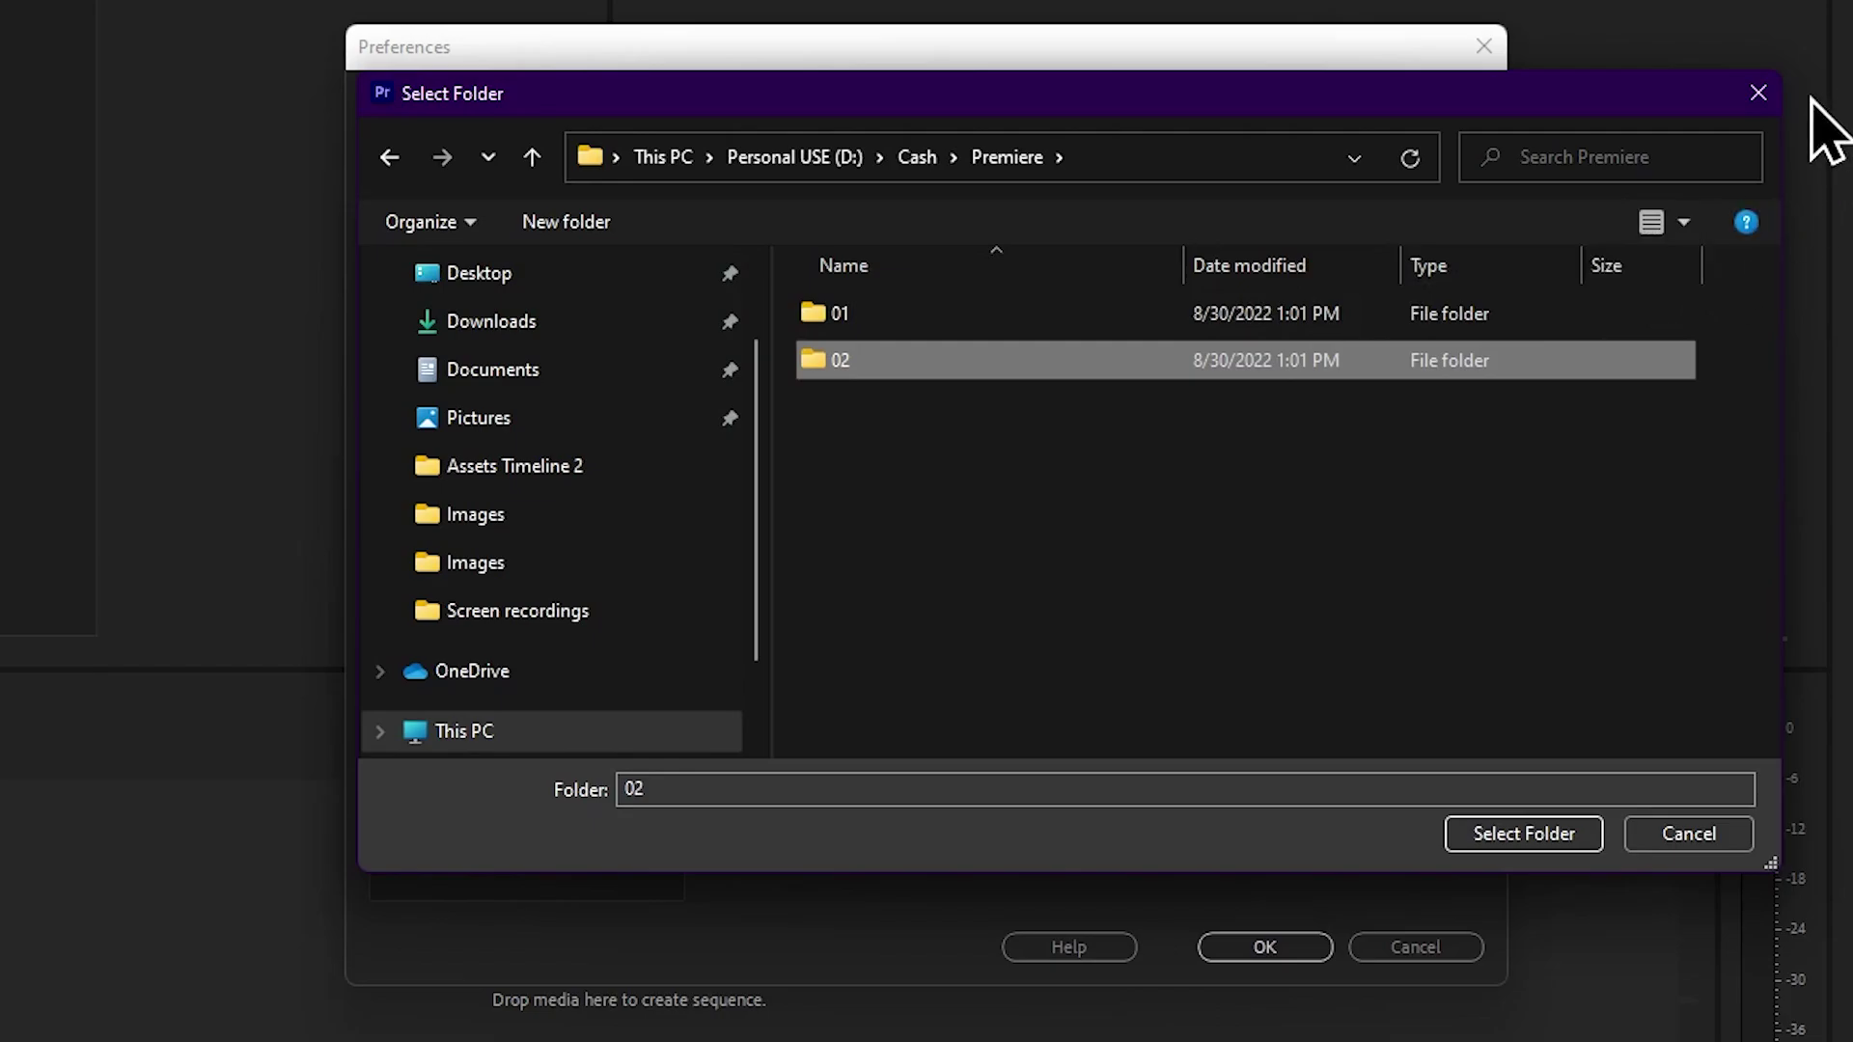
key("Return")
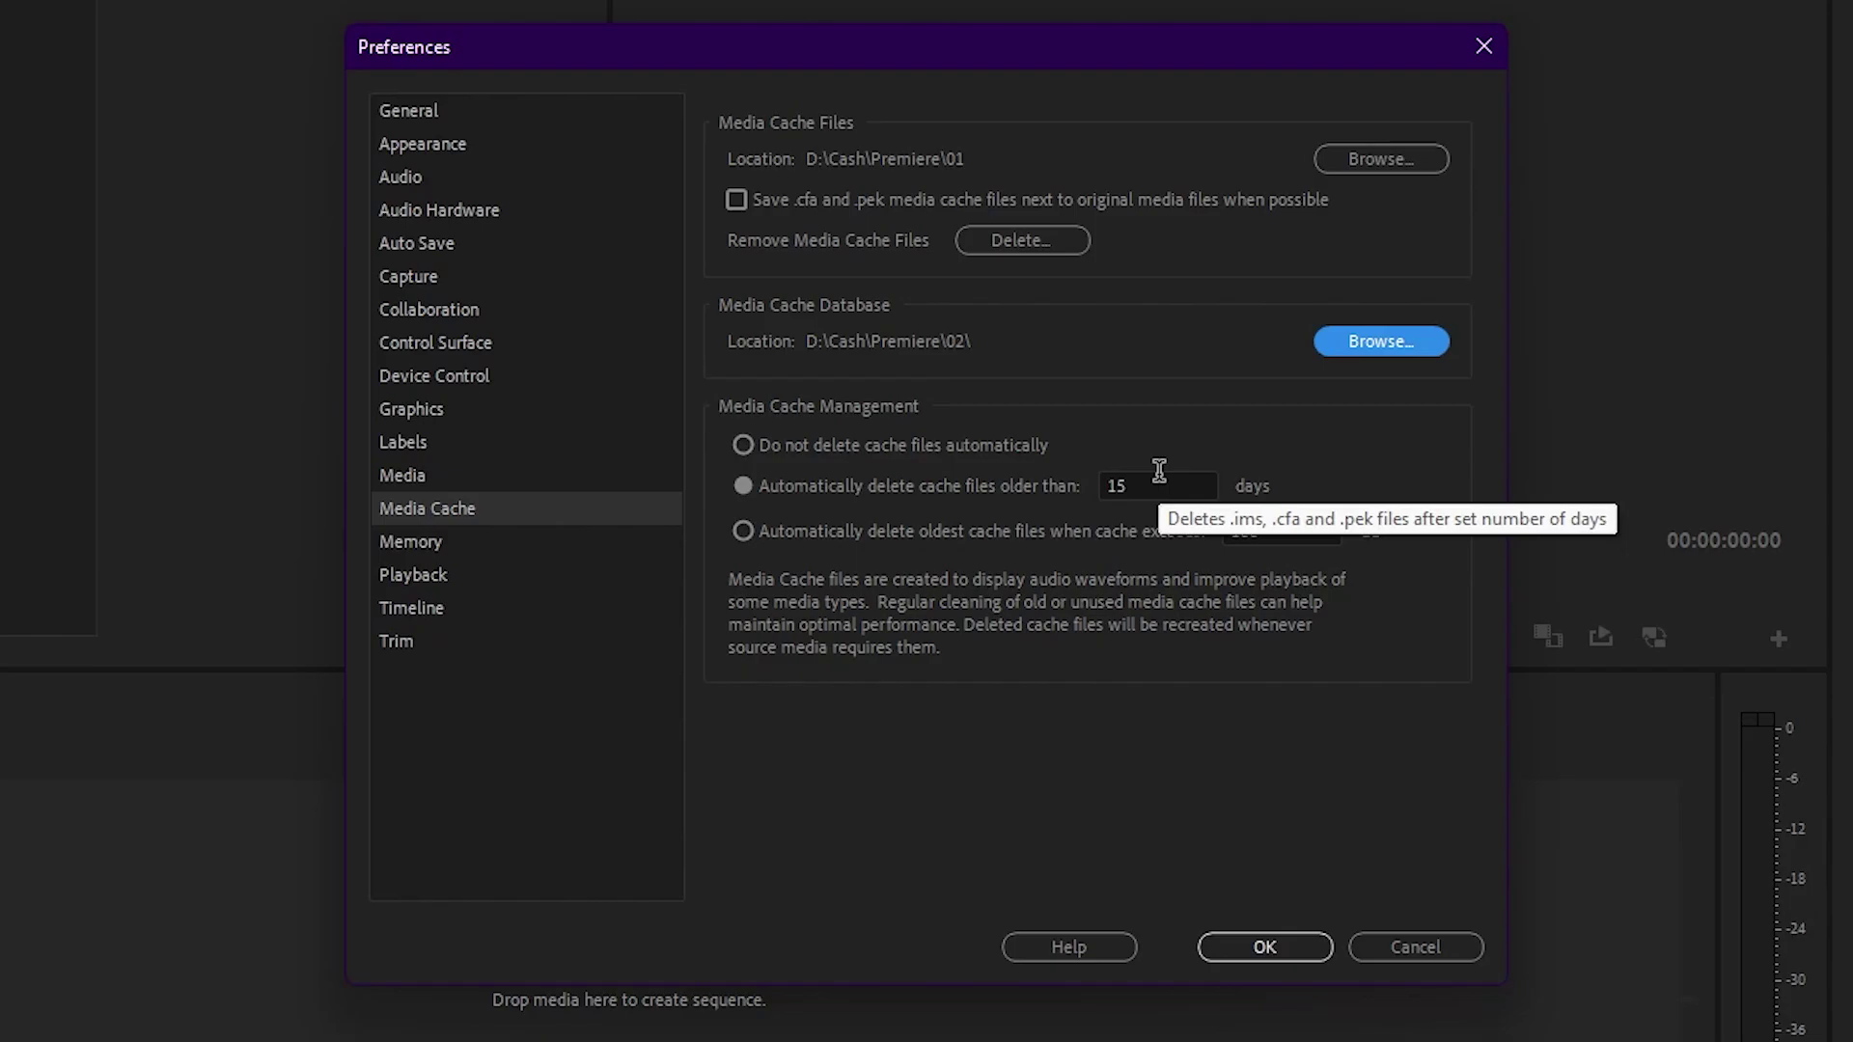
In the Memory preferences, try reserving 15 GB of RAM for other applications
left_click(488, 538)
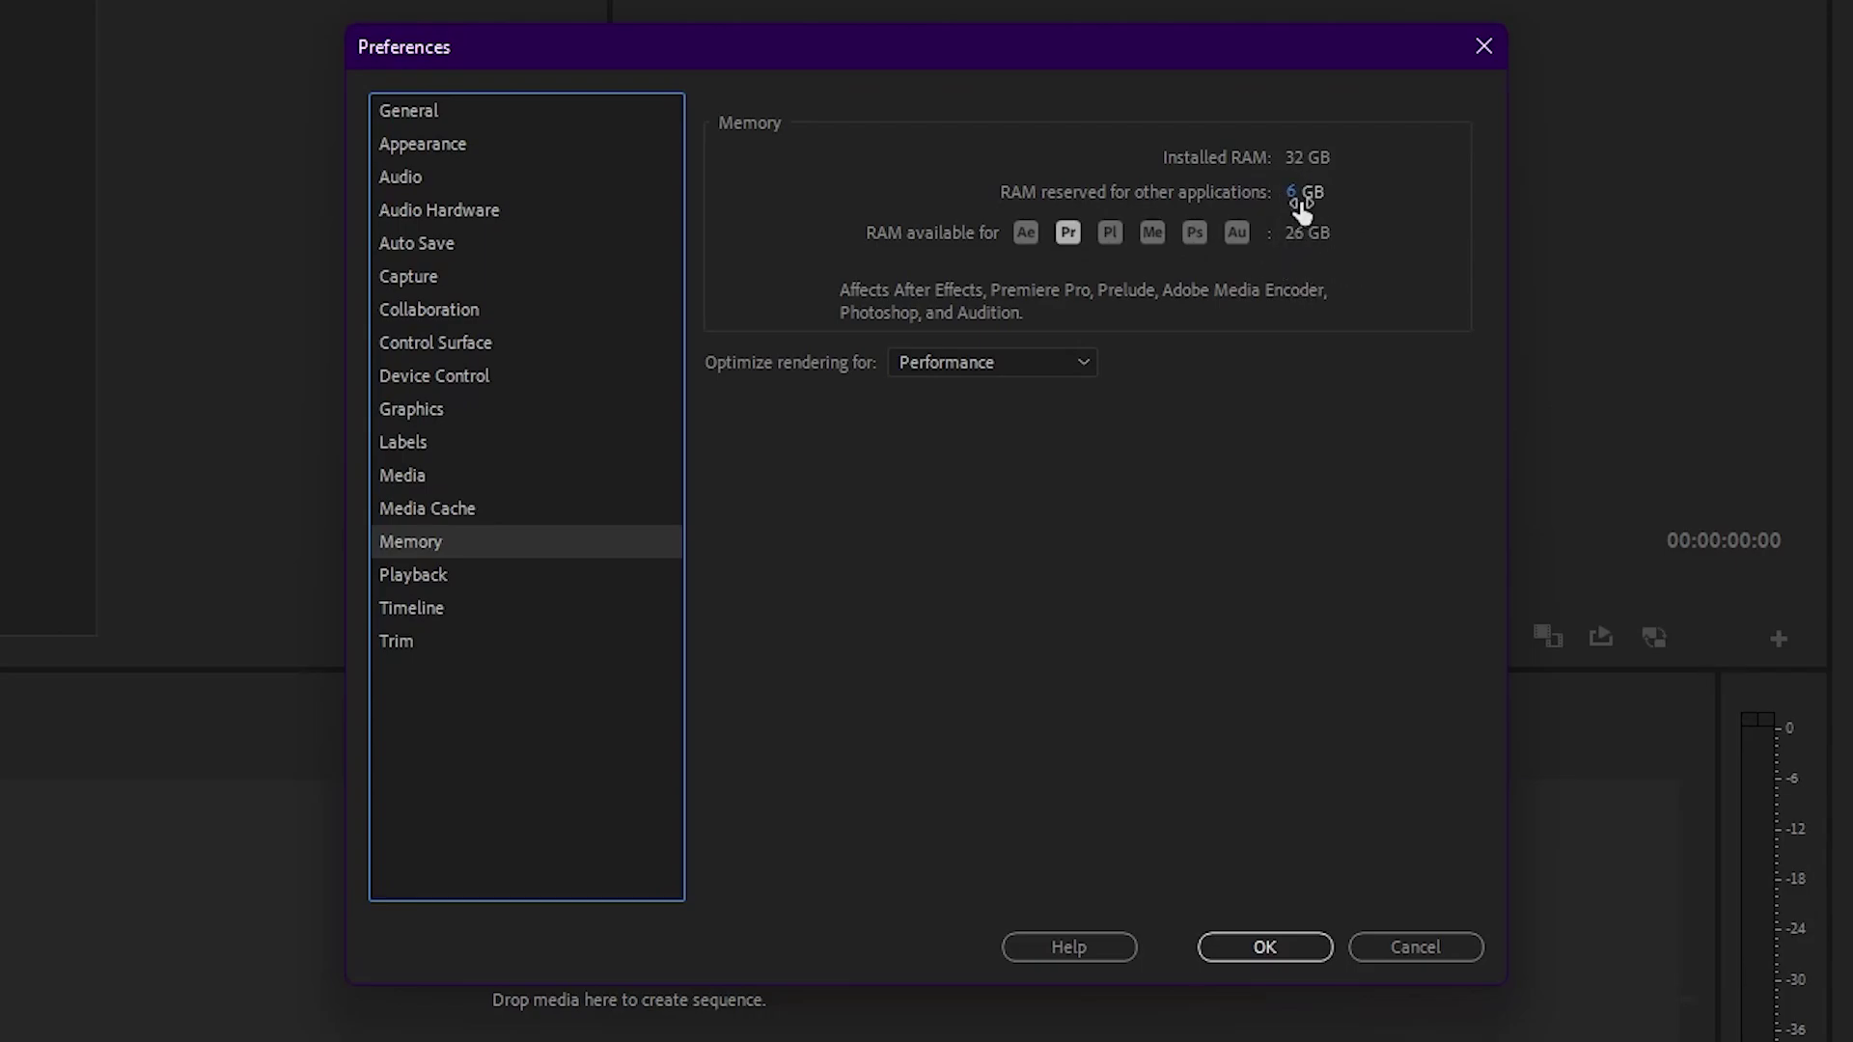
key("Tab")
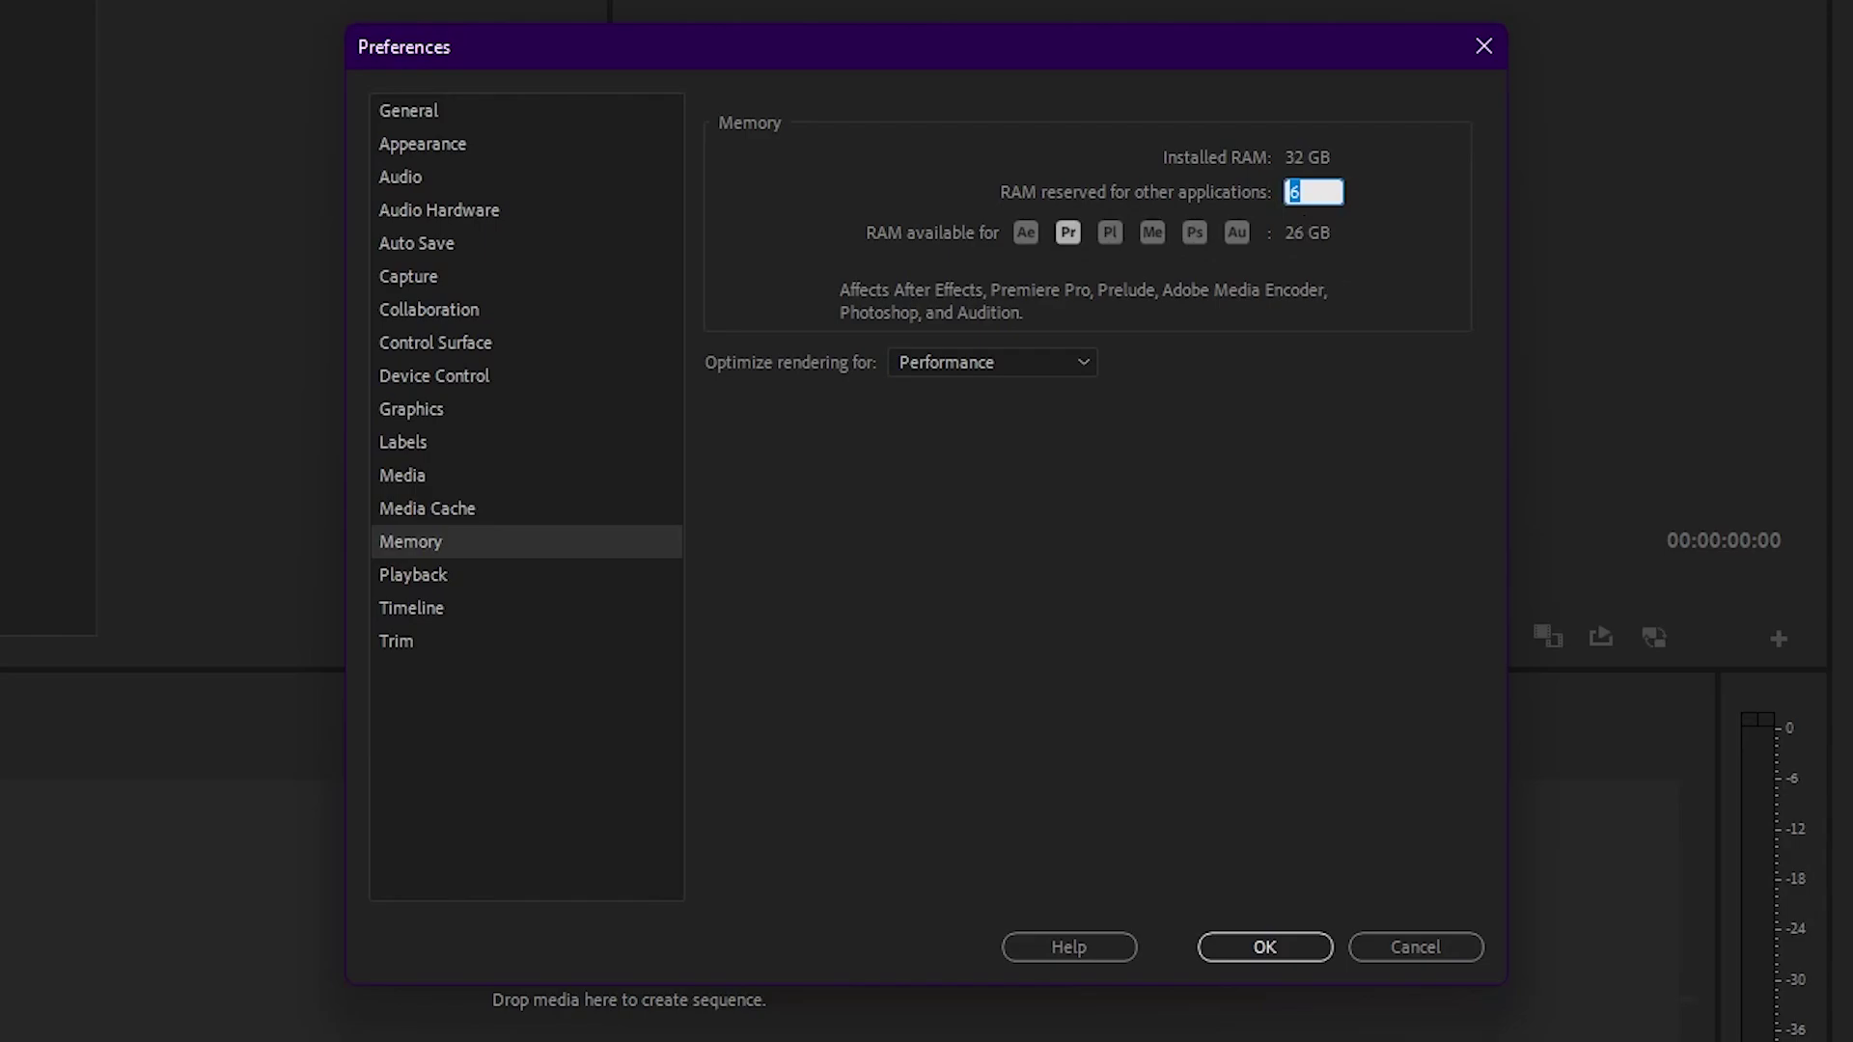
type("15")
left_click(1437, 212)
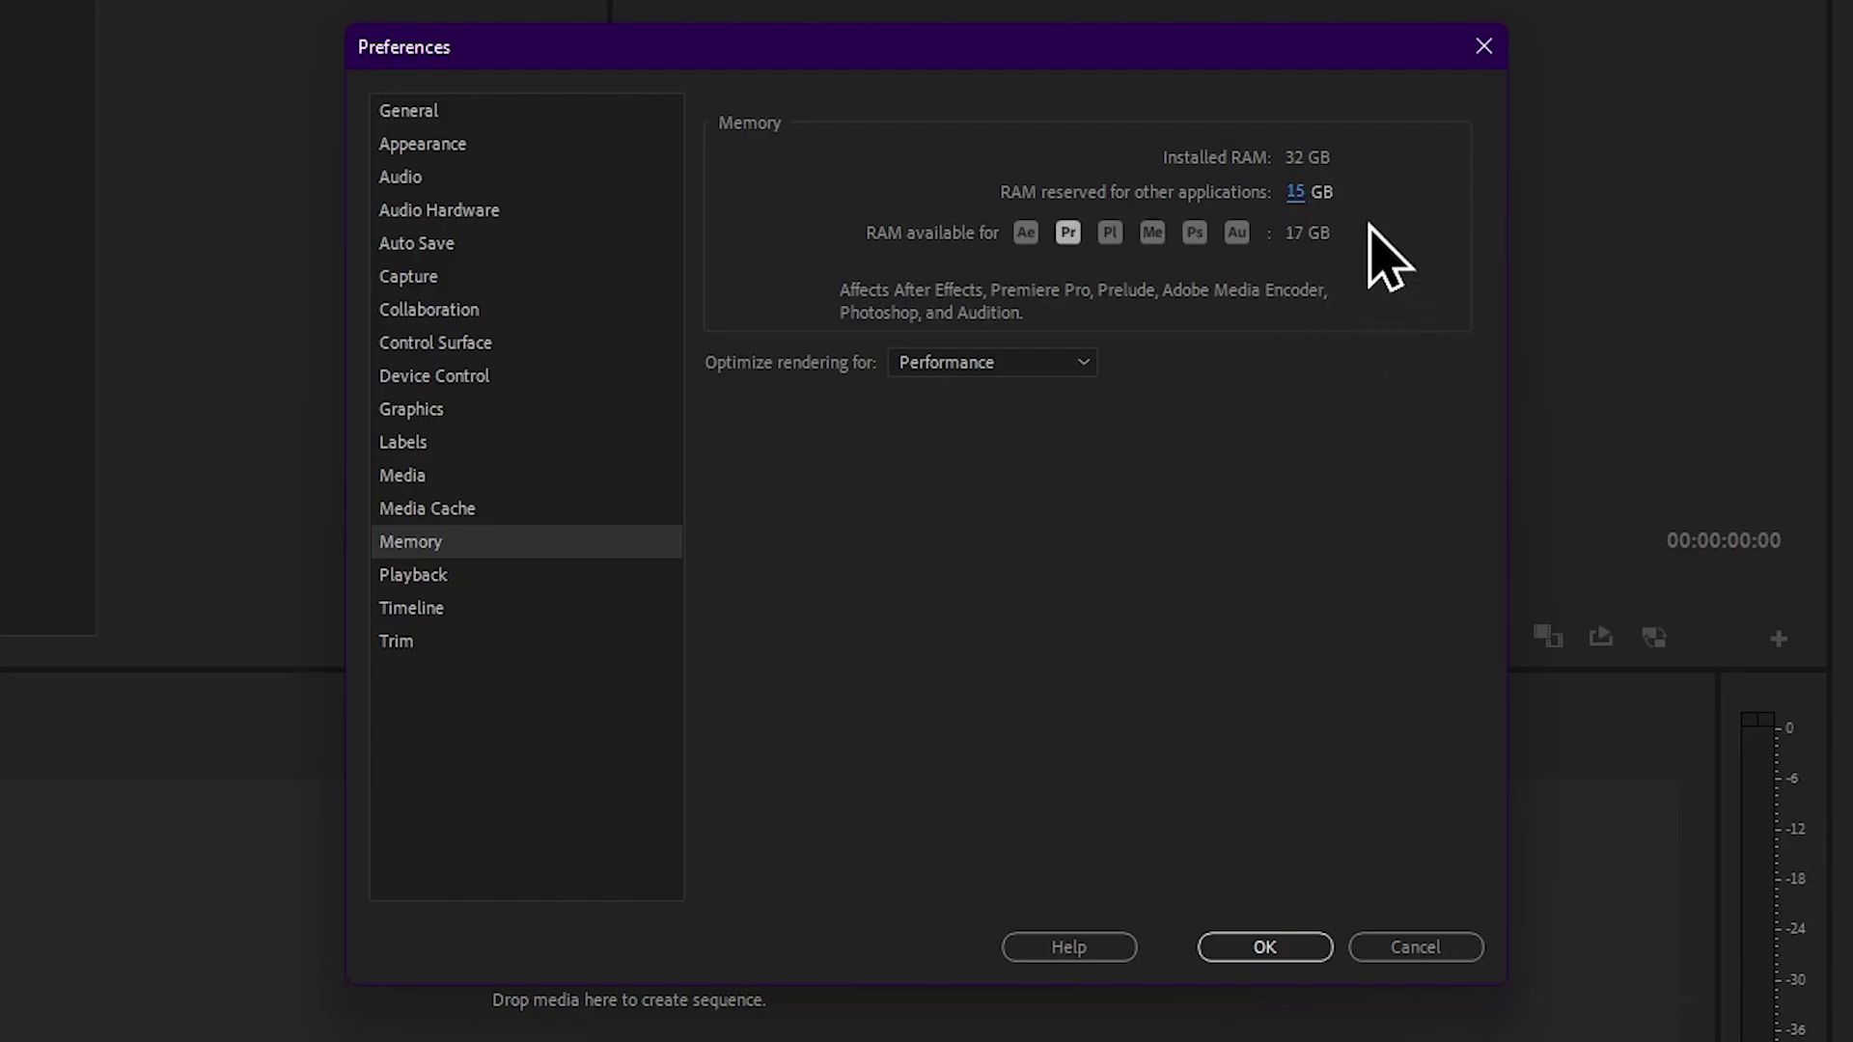
Set the RAM reserved for other applications to 6 GB and open the Timeline preferences
left_click(1300, 190)
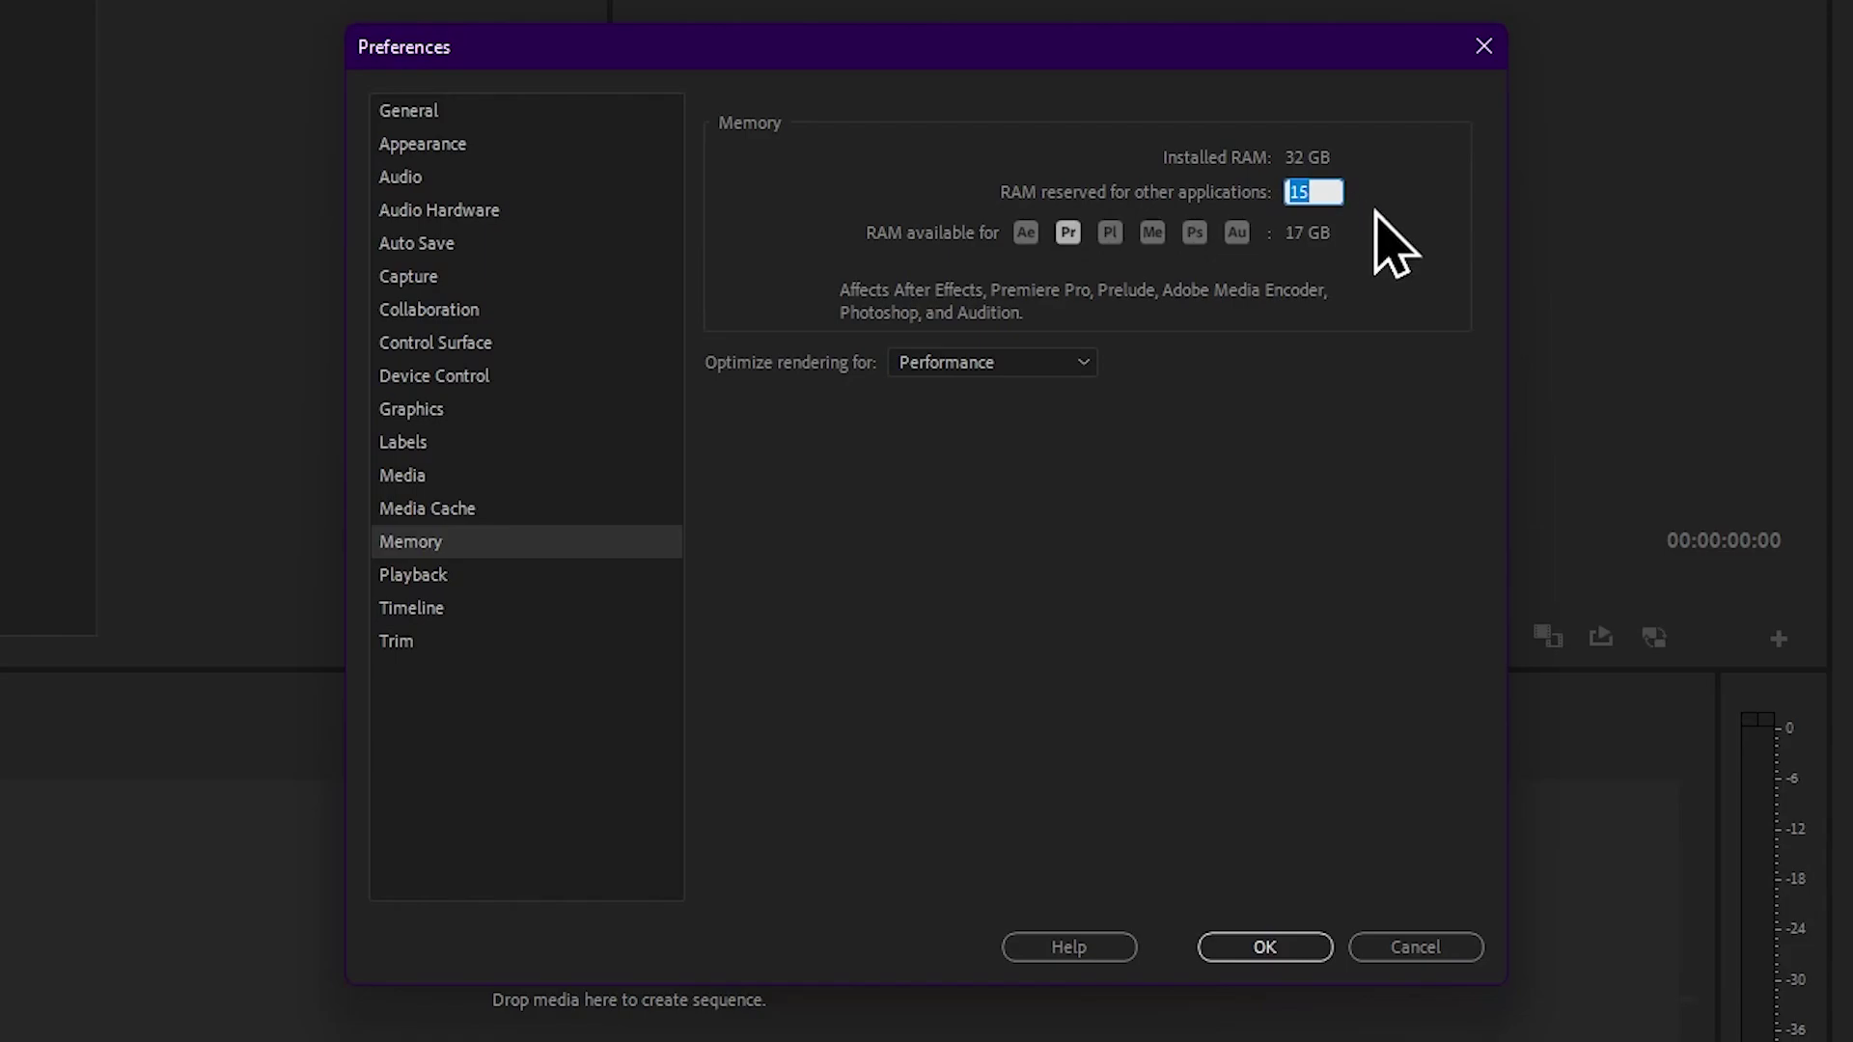
type("6")
key("Return")
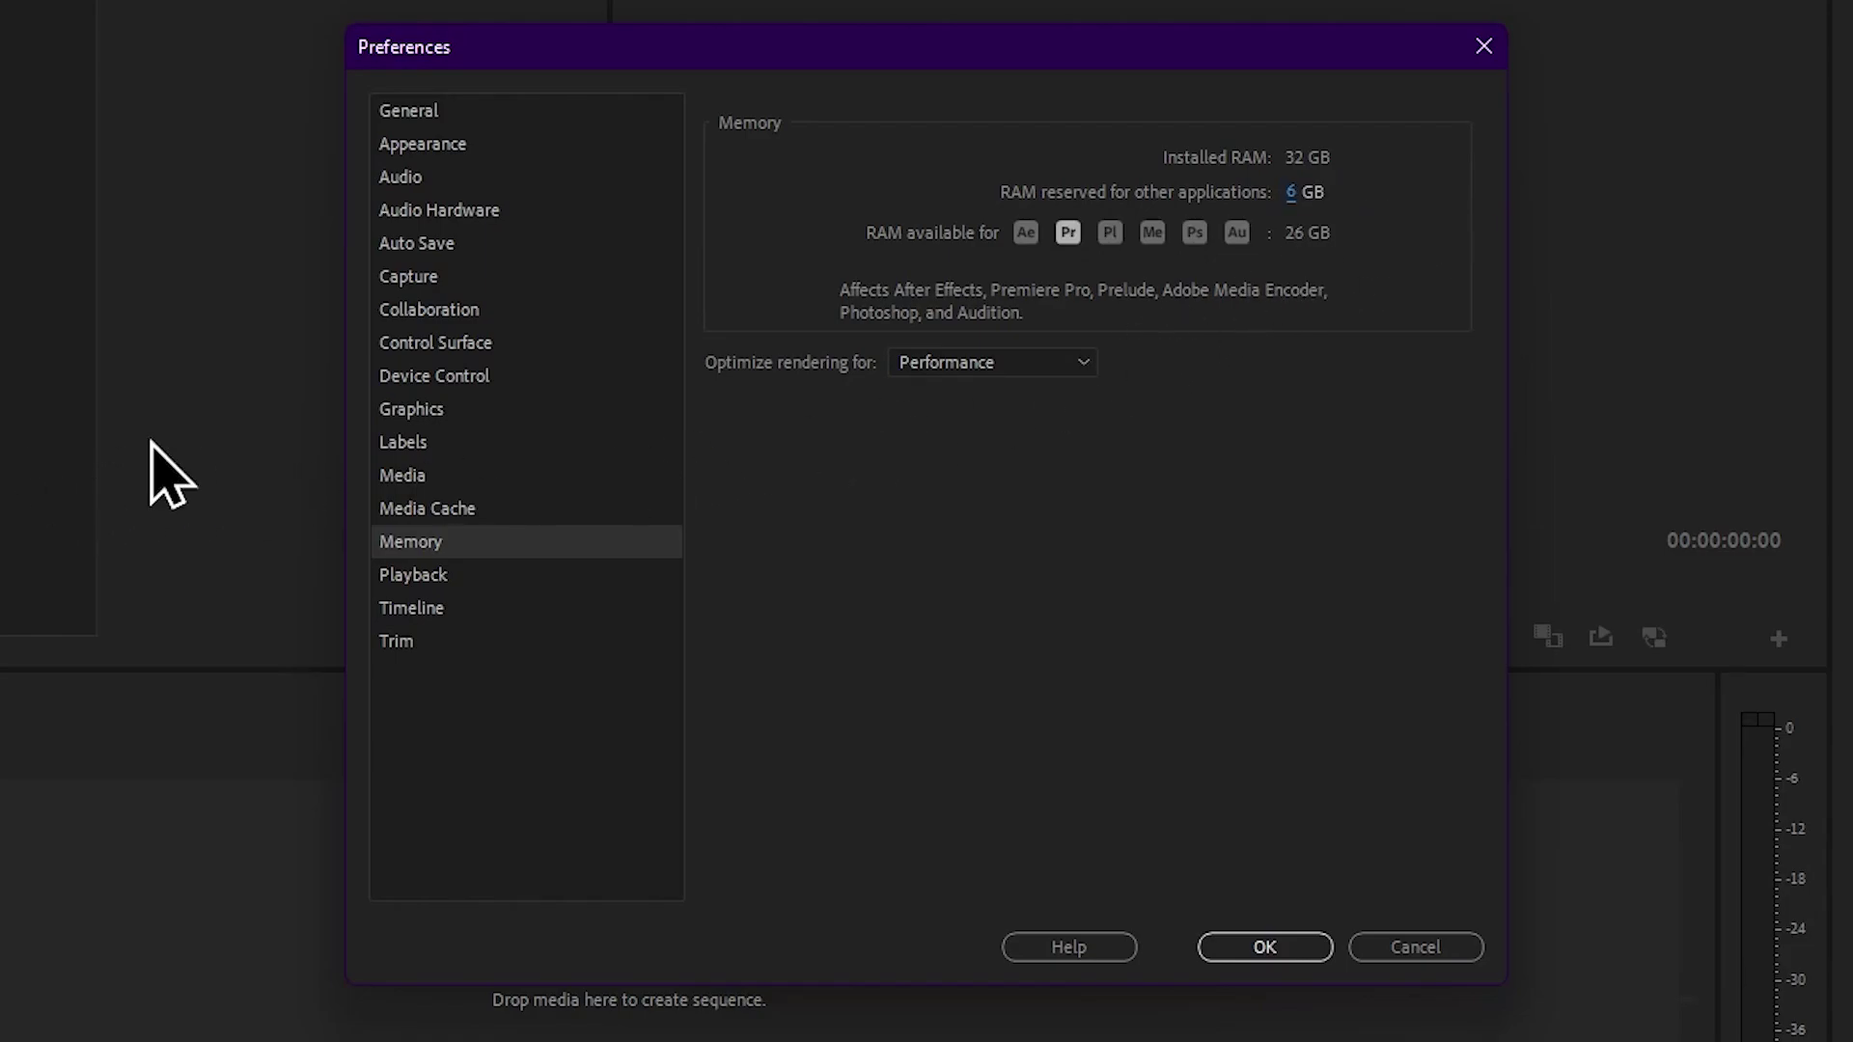
left_click(460, 610)
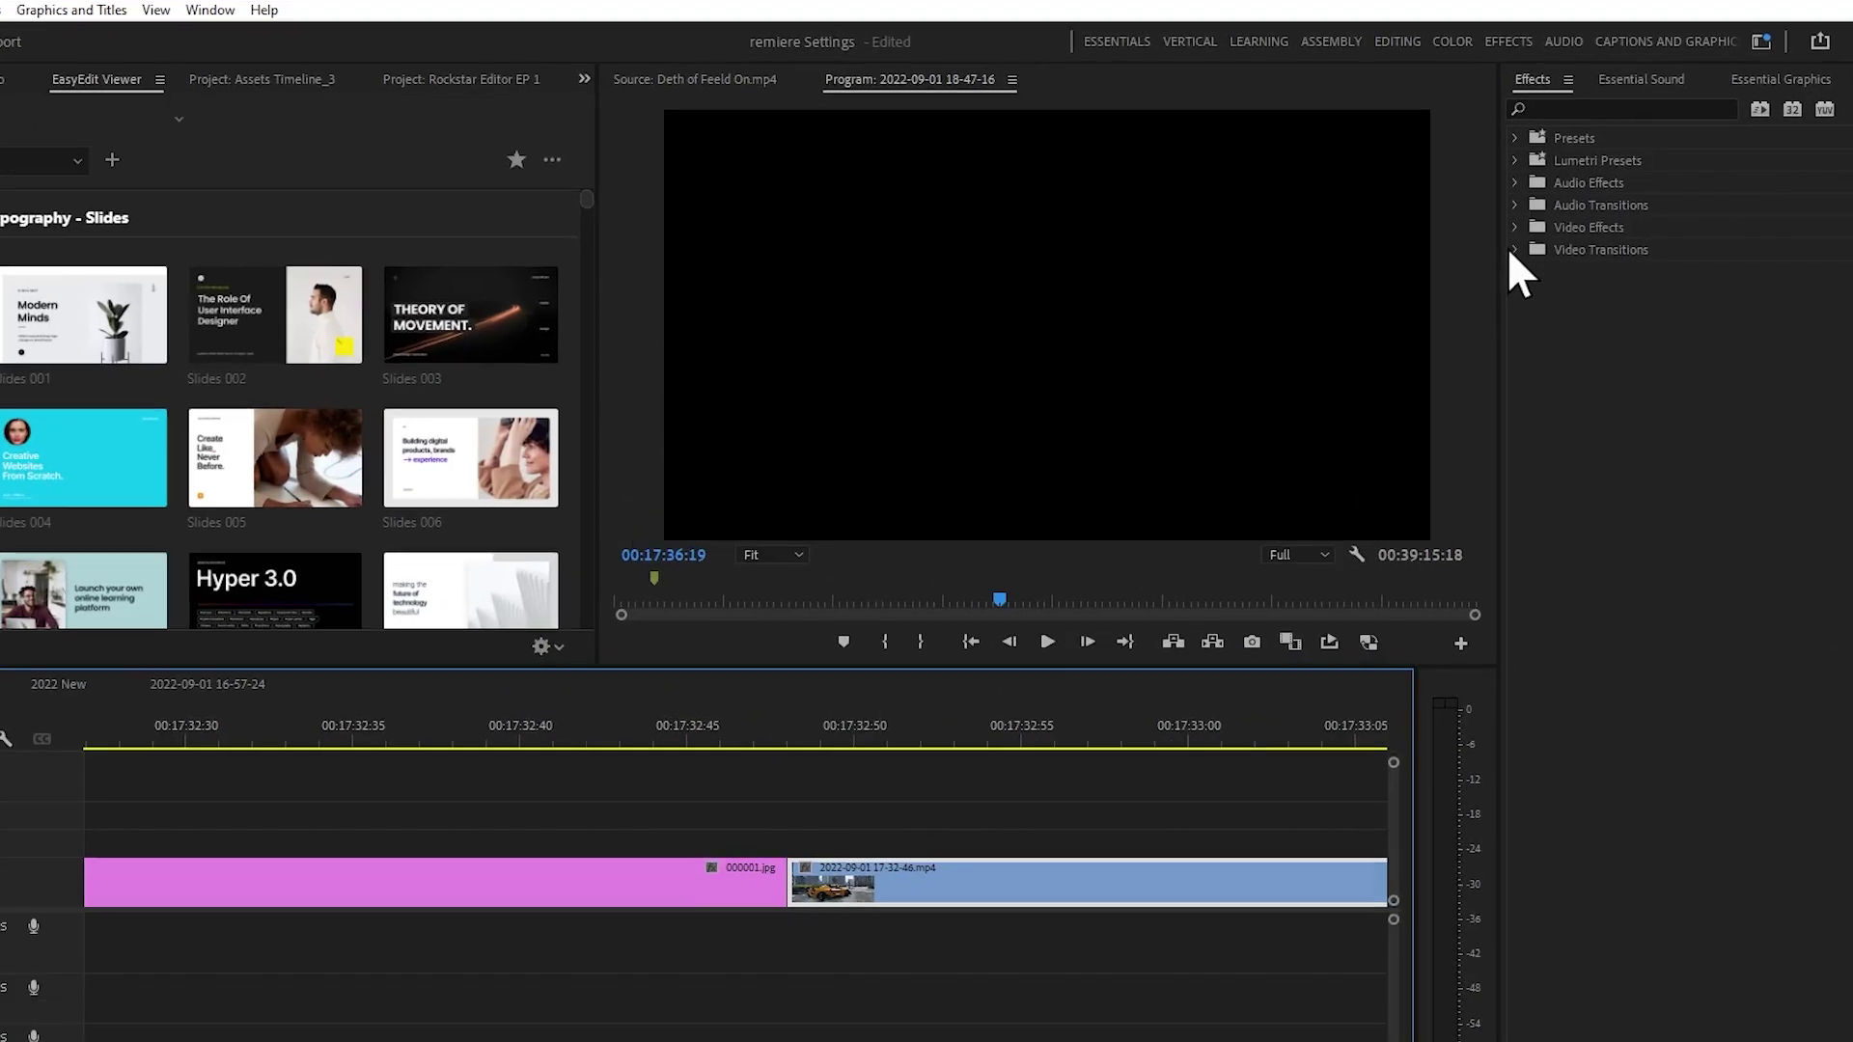
left_click(1519, 239)
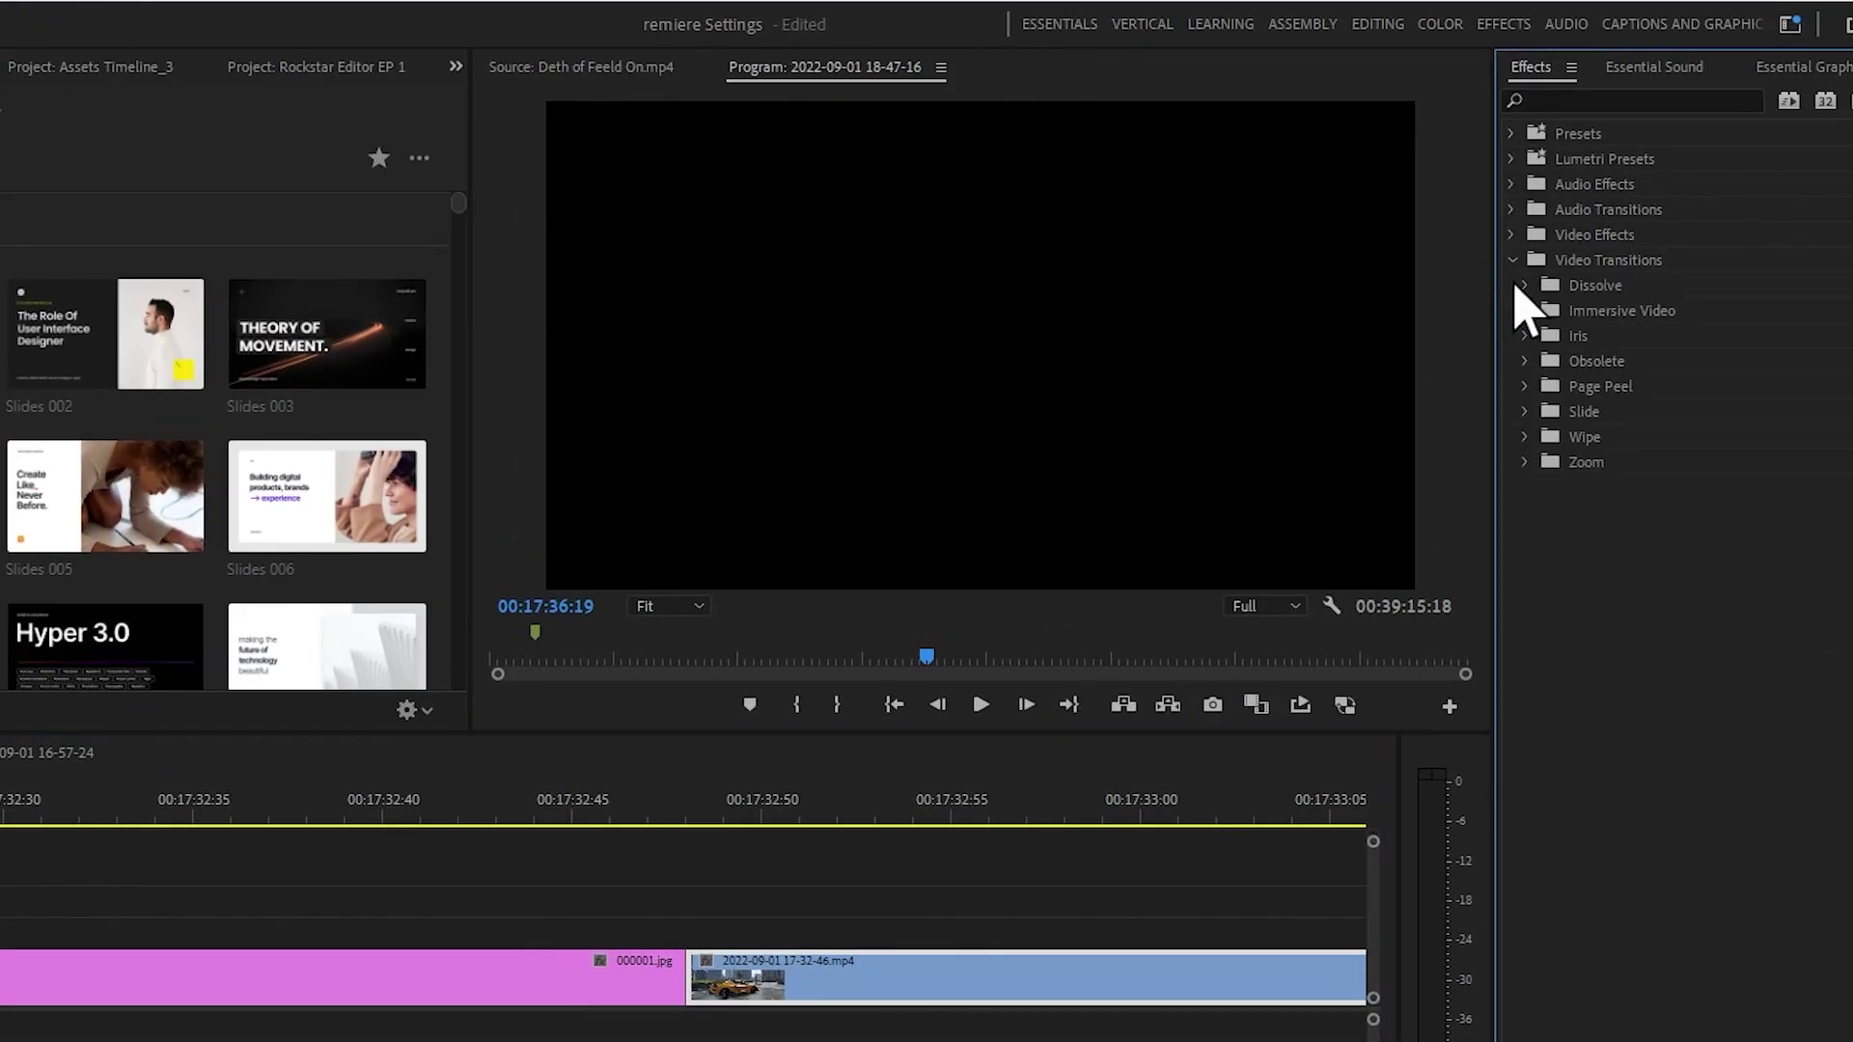
left_click(1525, 286)
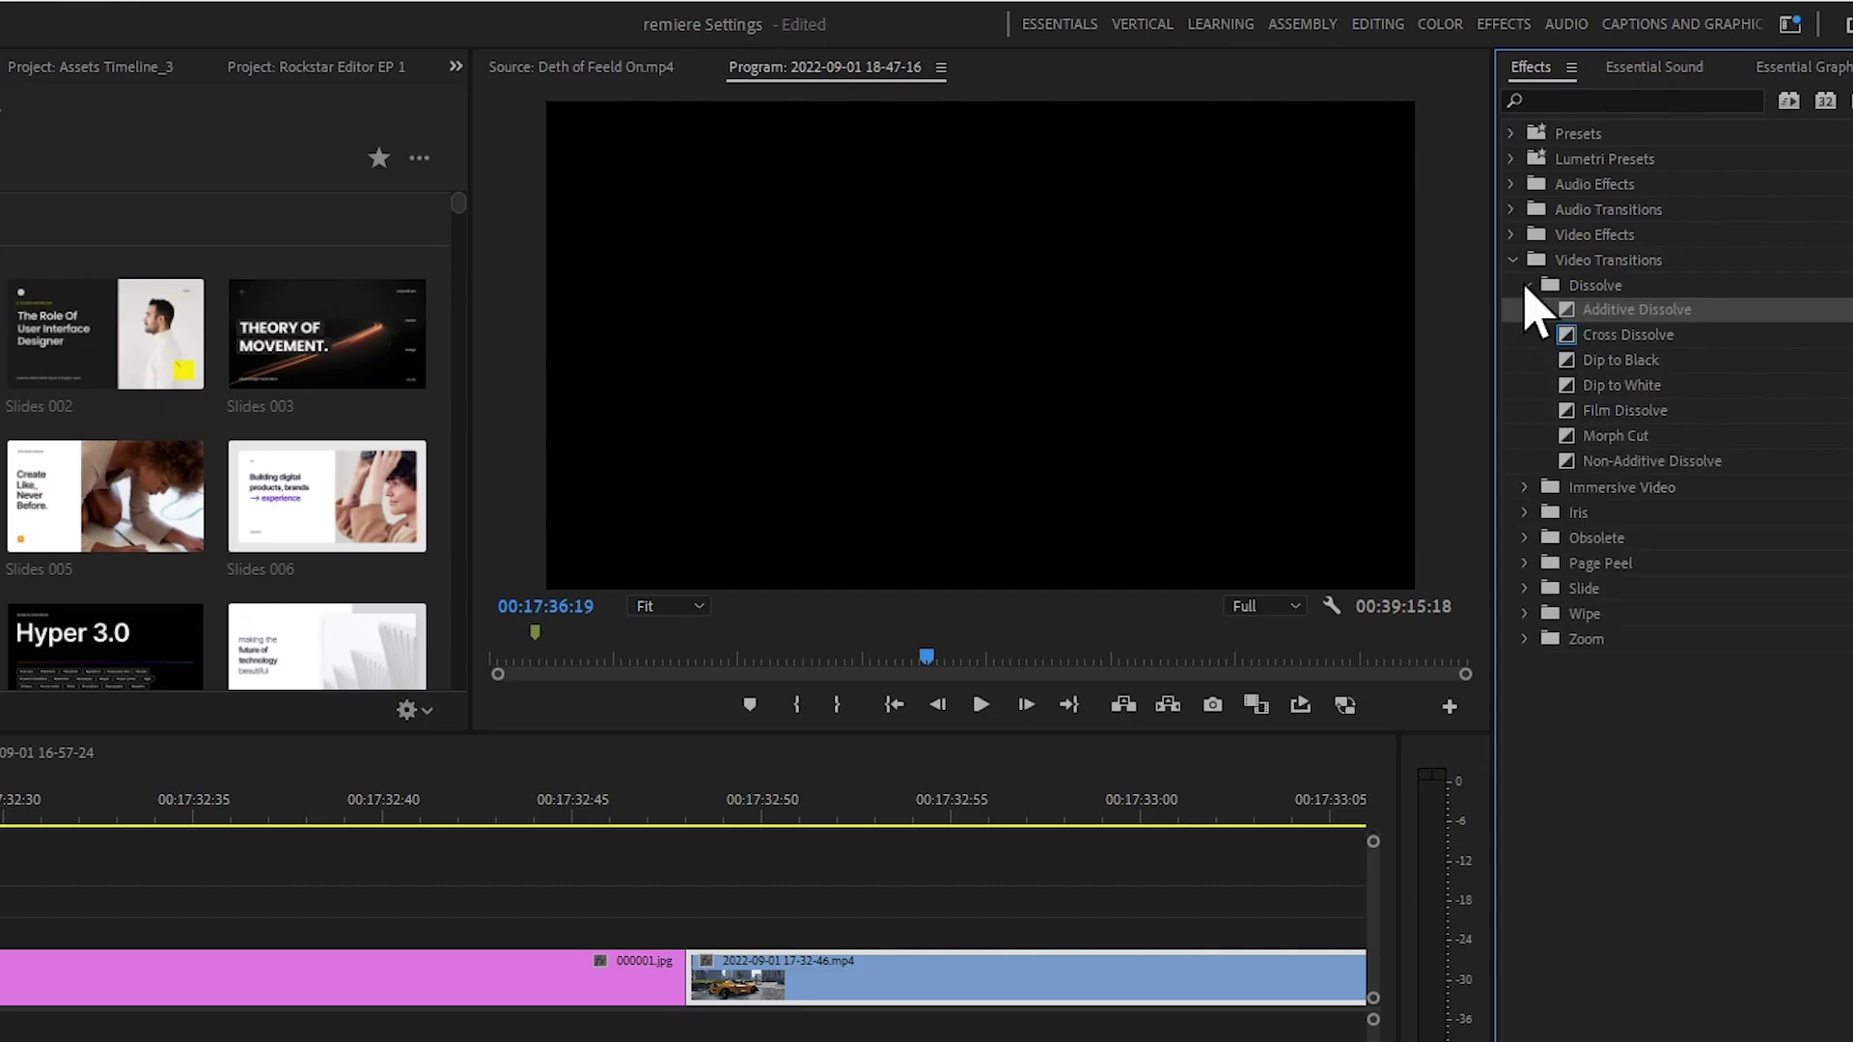
left_click(1691, 338)
left_click(1679, 361)
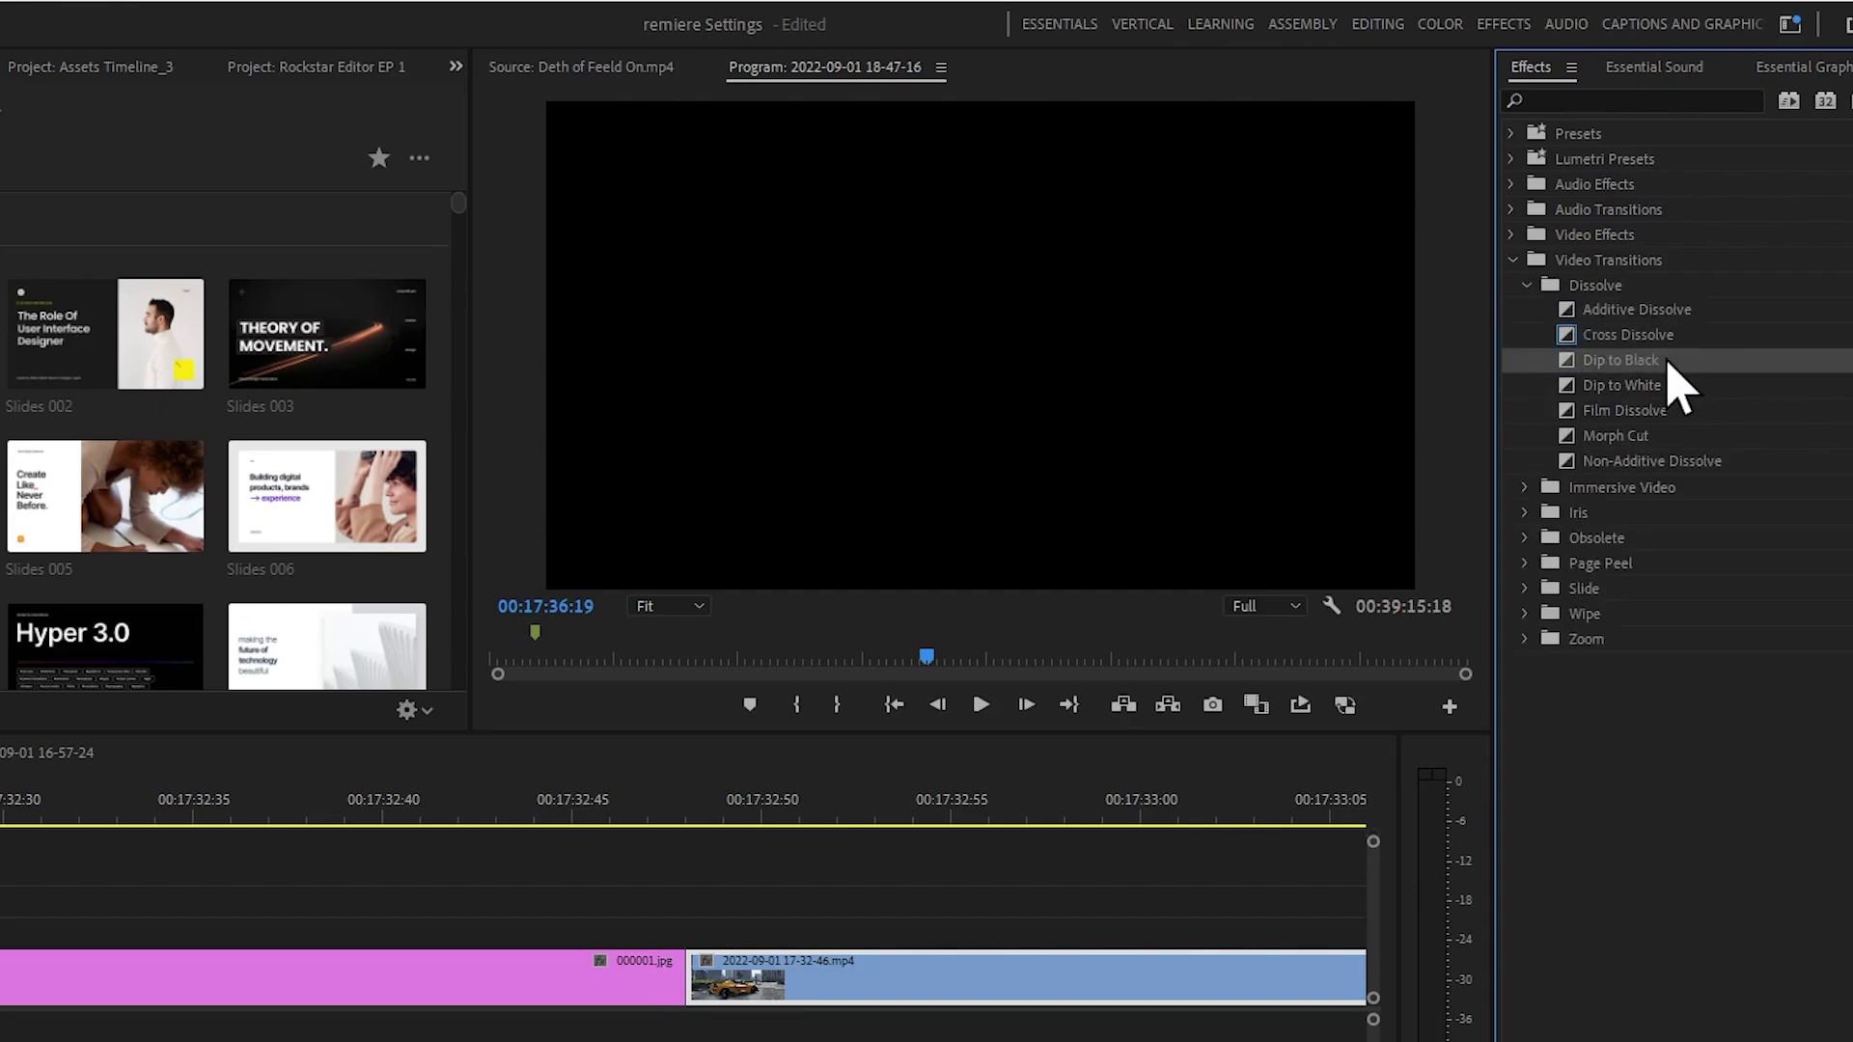
left_click(1663, 383)
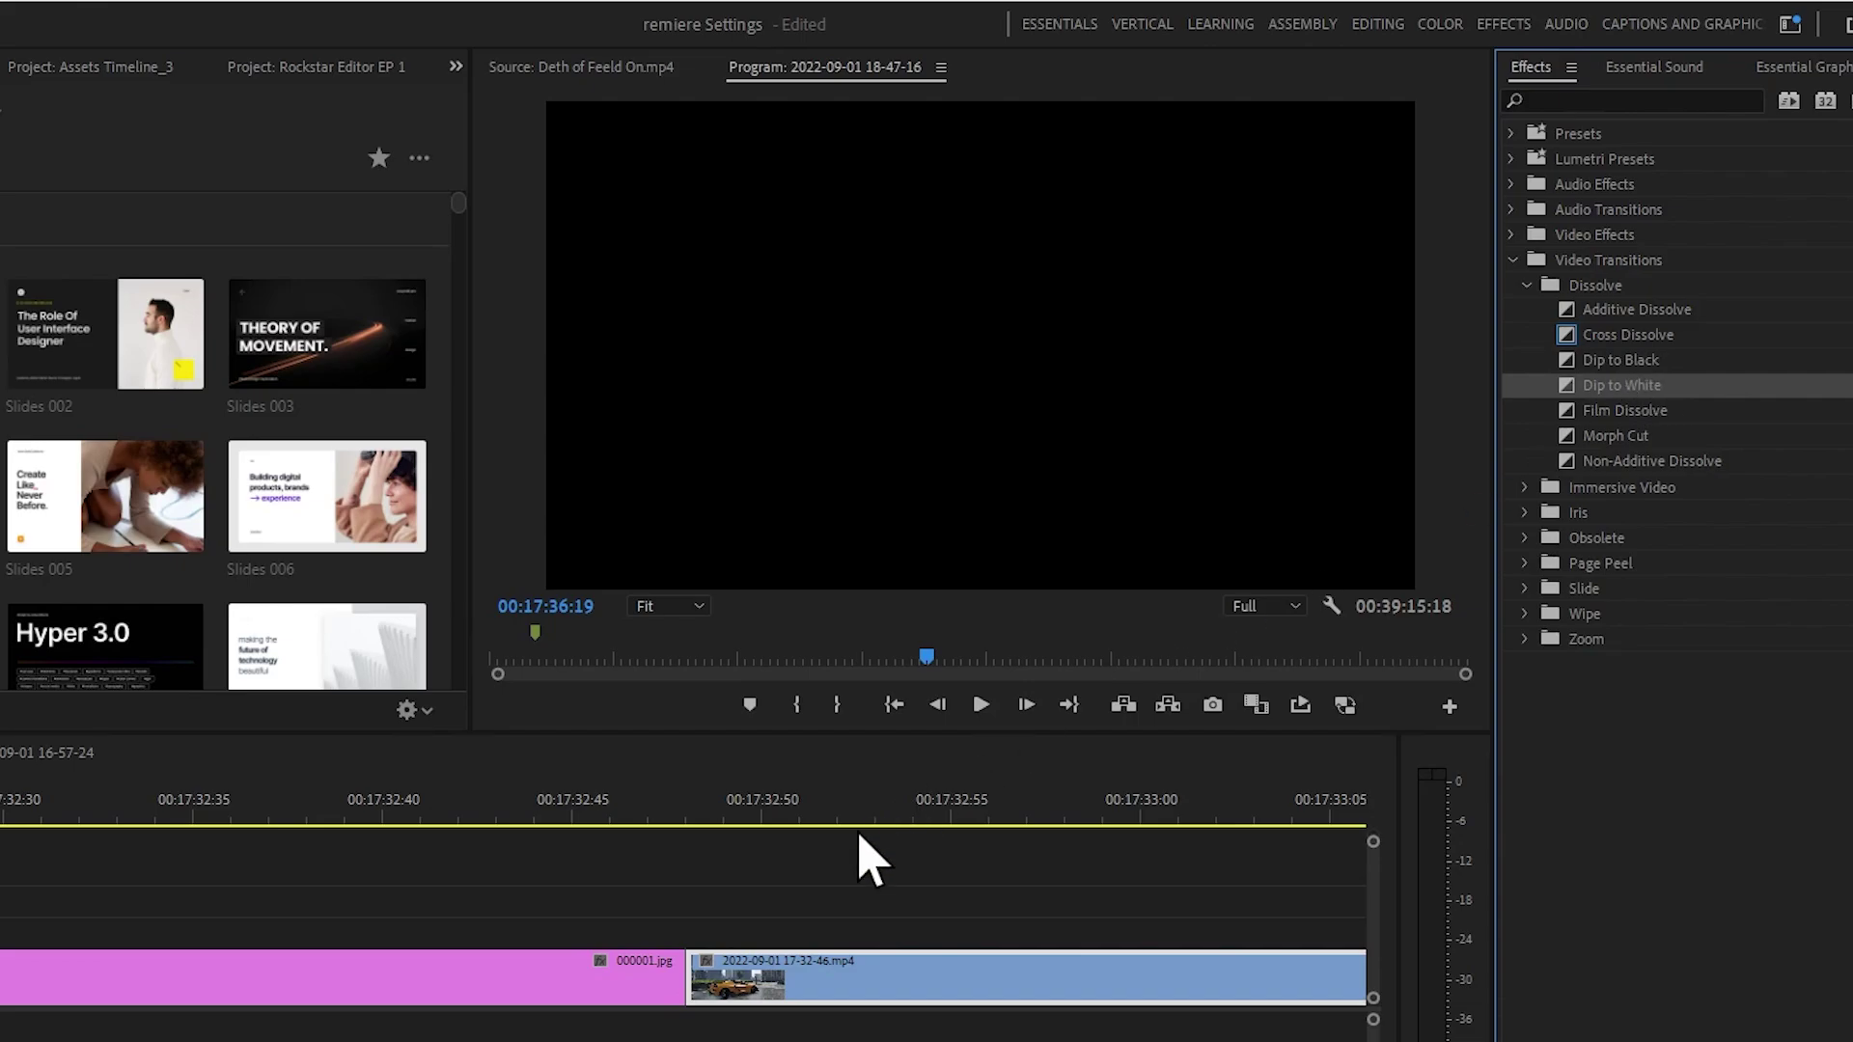
mouse_move(712, 994)
left_mouse_down()
mouse_move(707, 1009)
mouse_move(695, 994)
left_mouse_up()
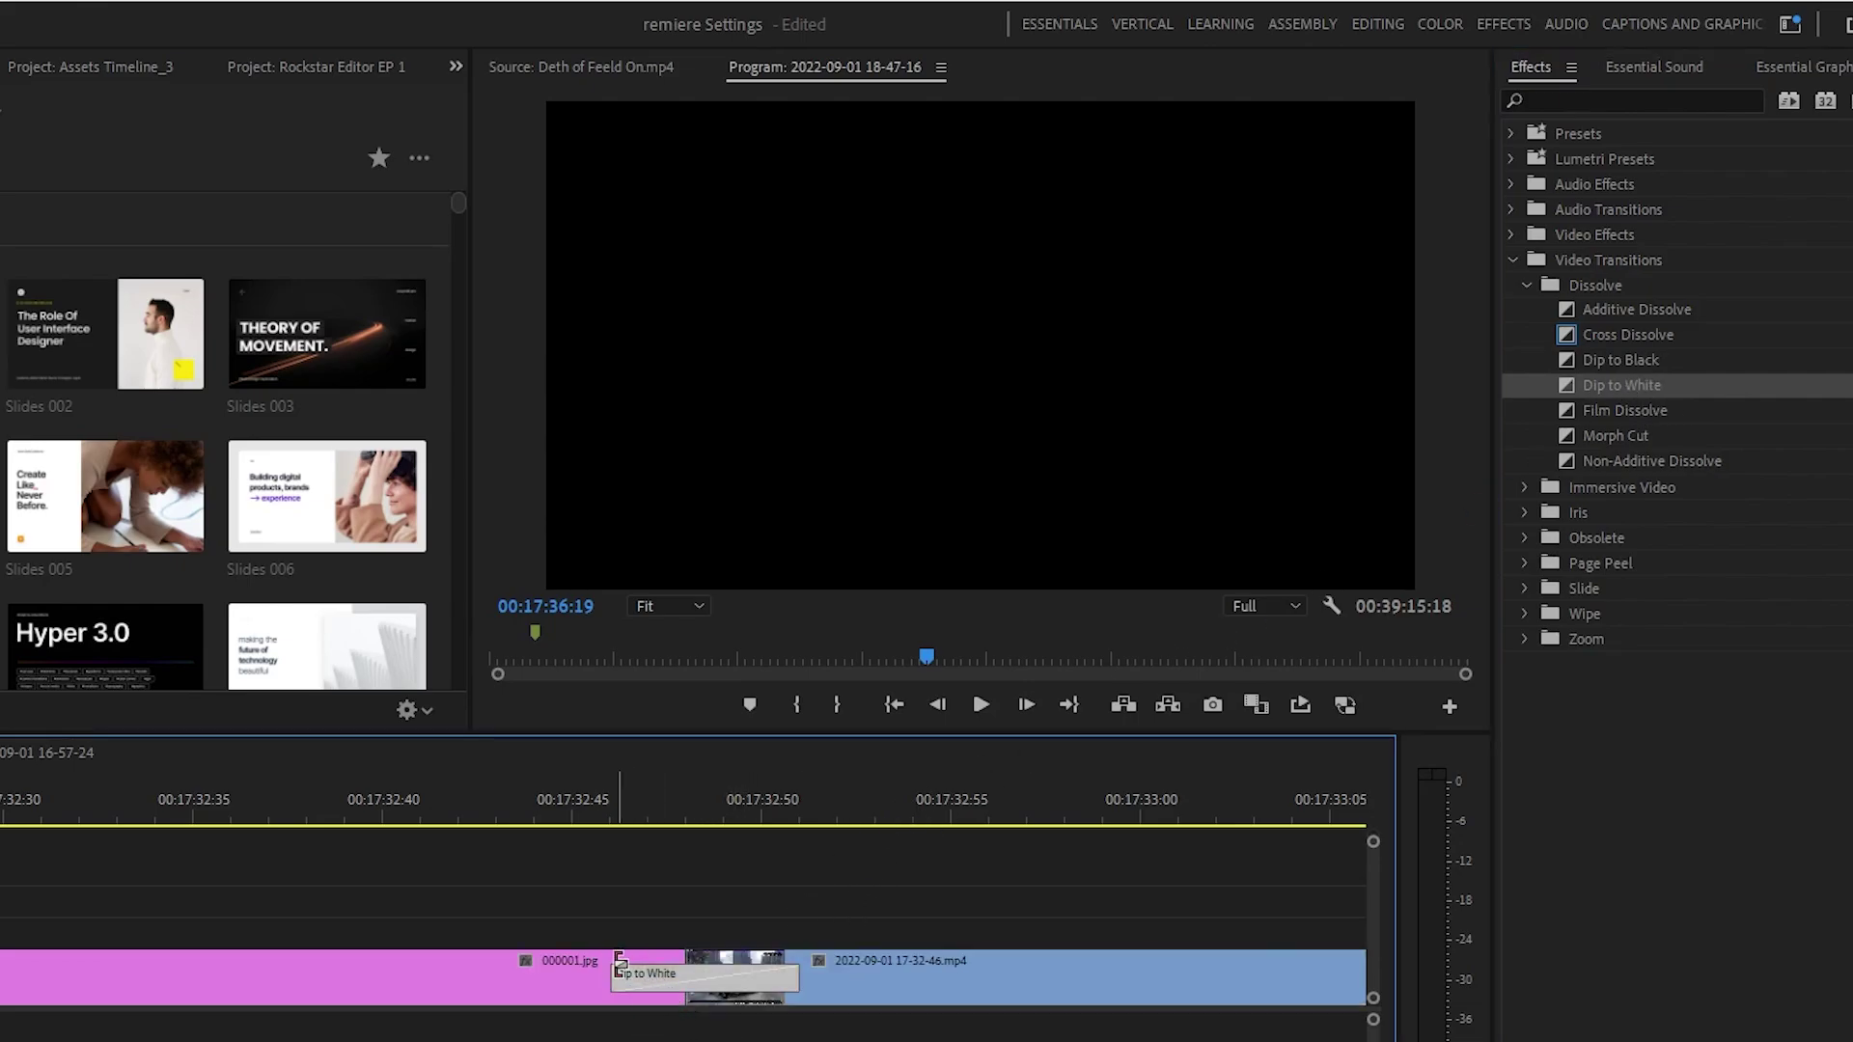
left_click_drag(559, 890, 838, 1041)
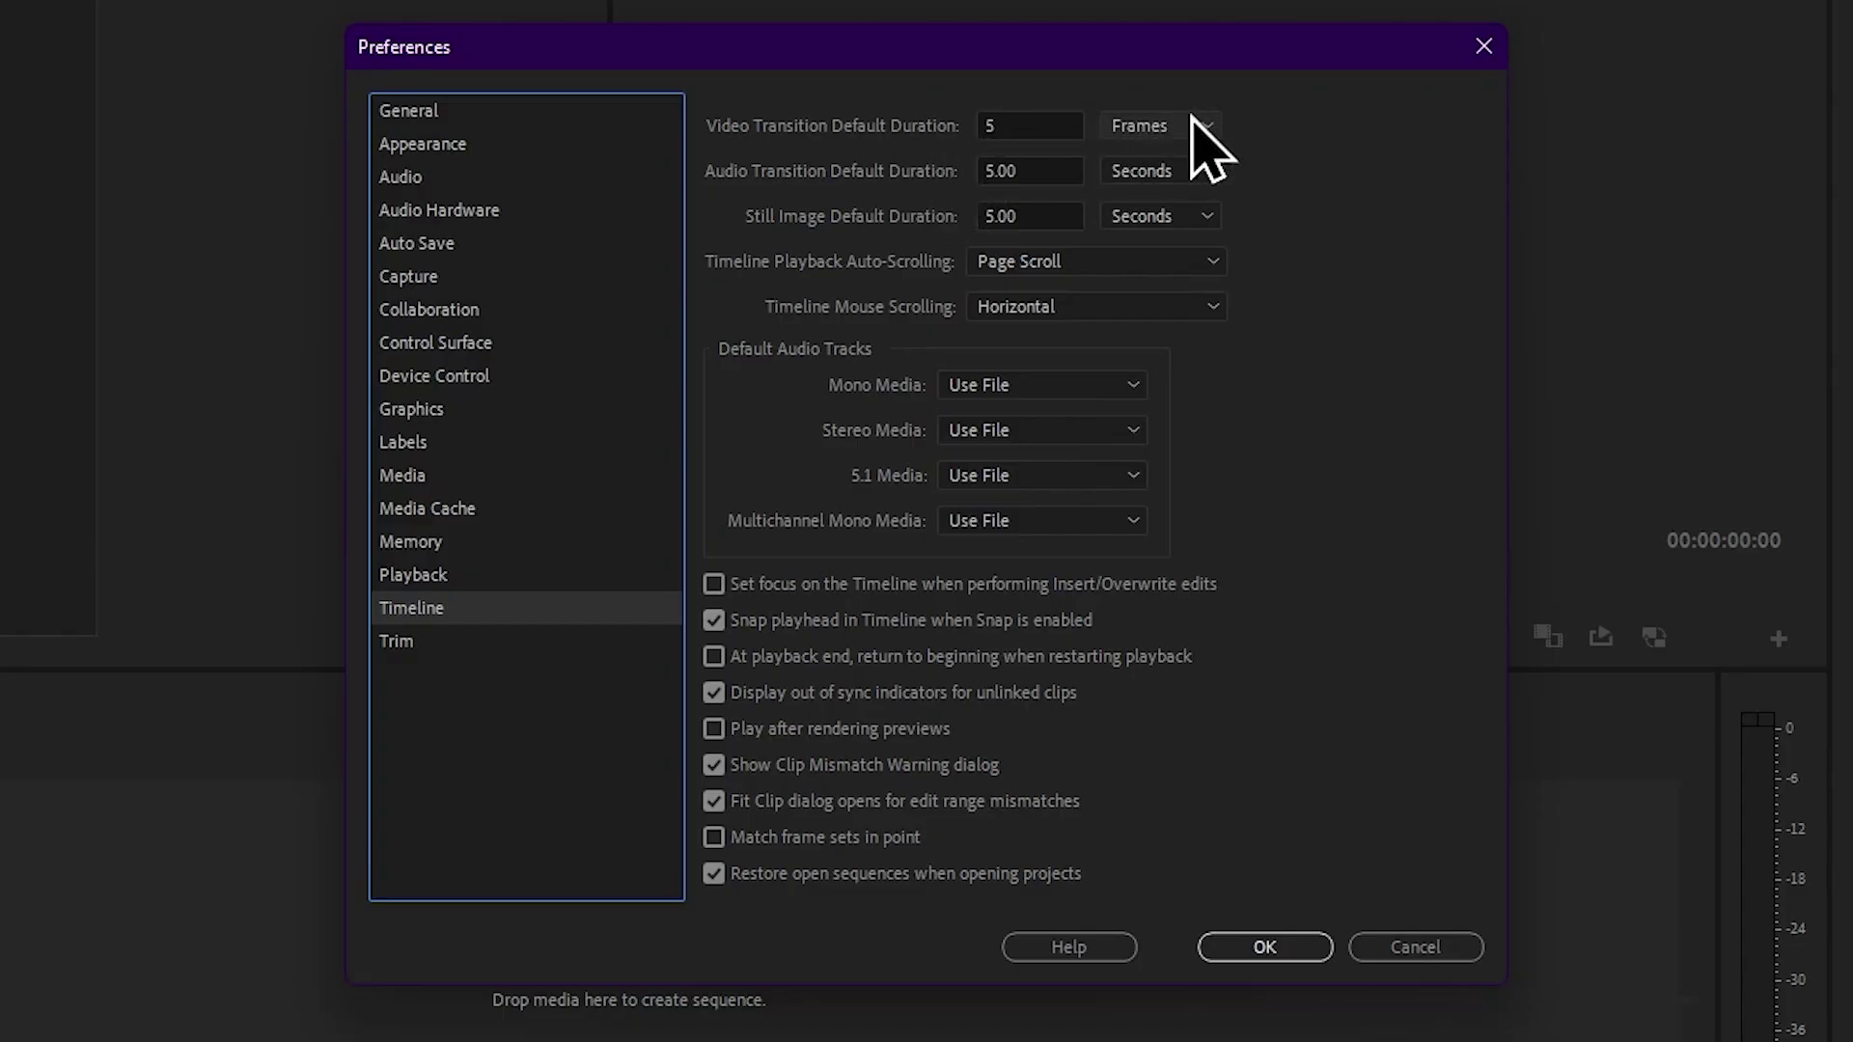
In the Timeline preferences, examine the unit choices for Video Transition Default Duration and keep Frames
left_click(1196, 124)
left_click(1057, 106)
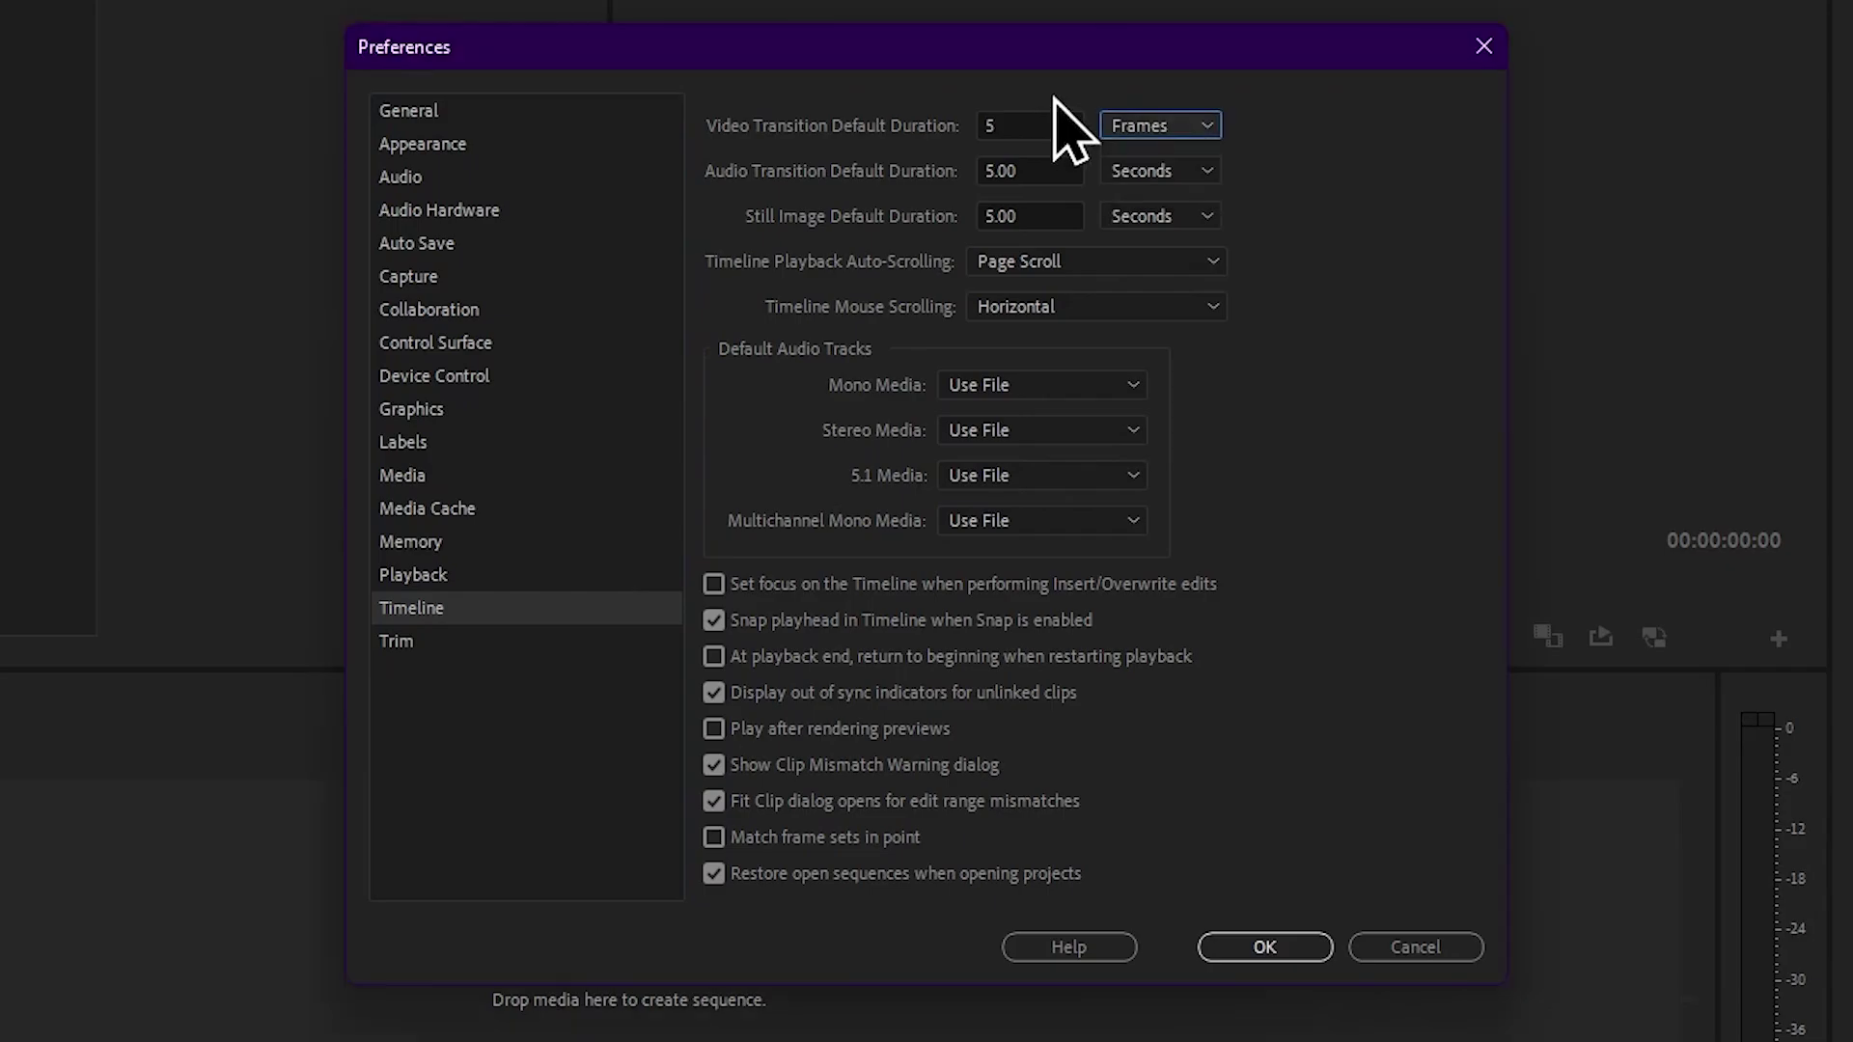
left_click(1195, 124)
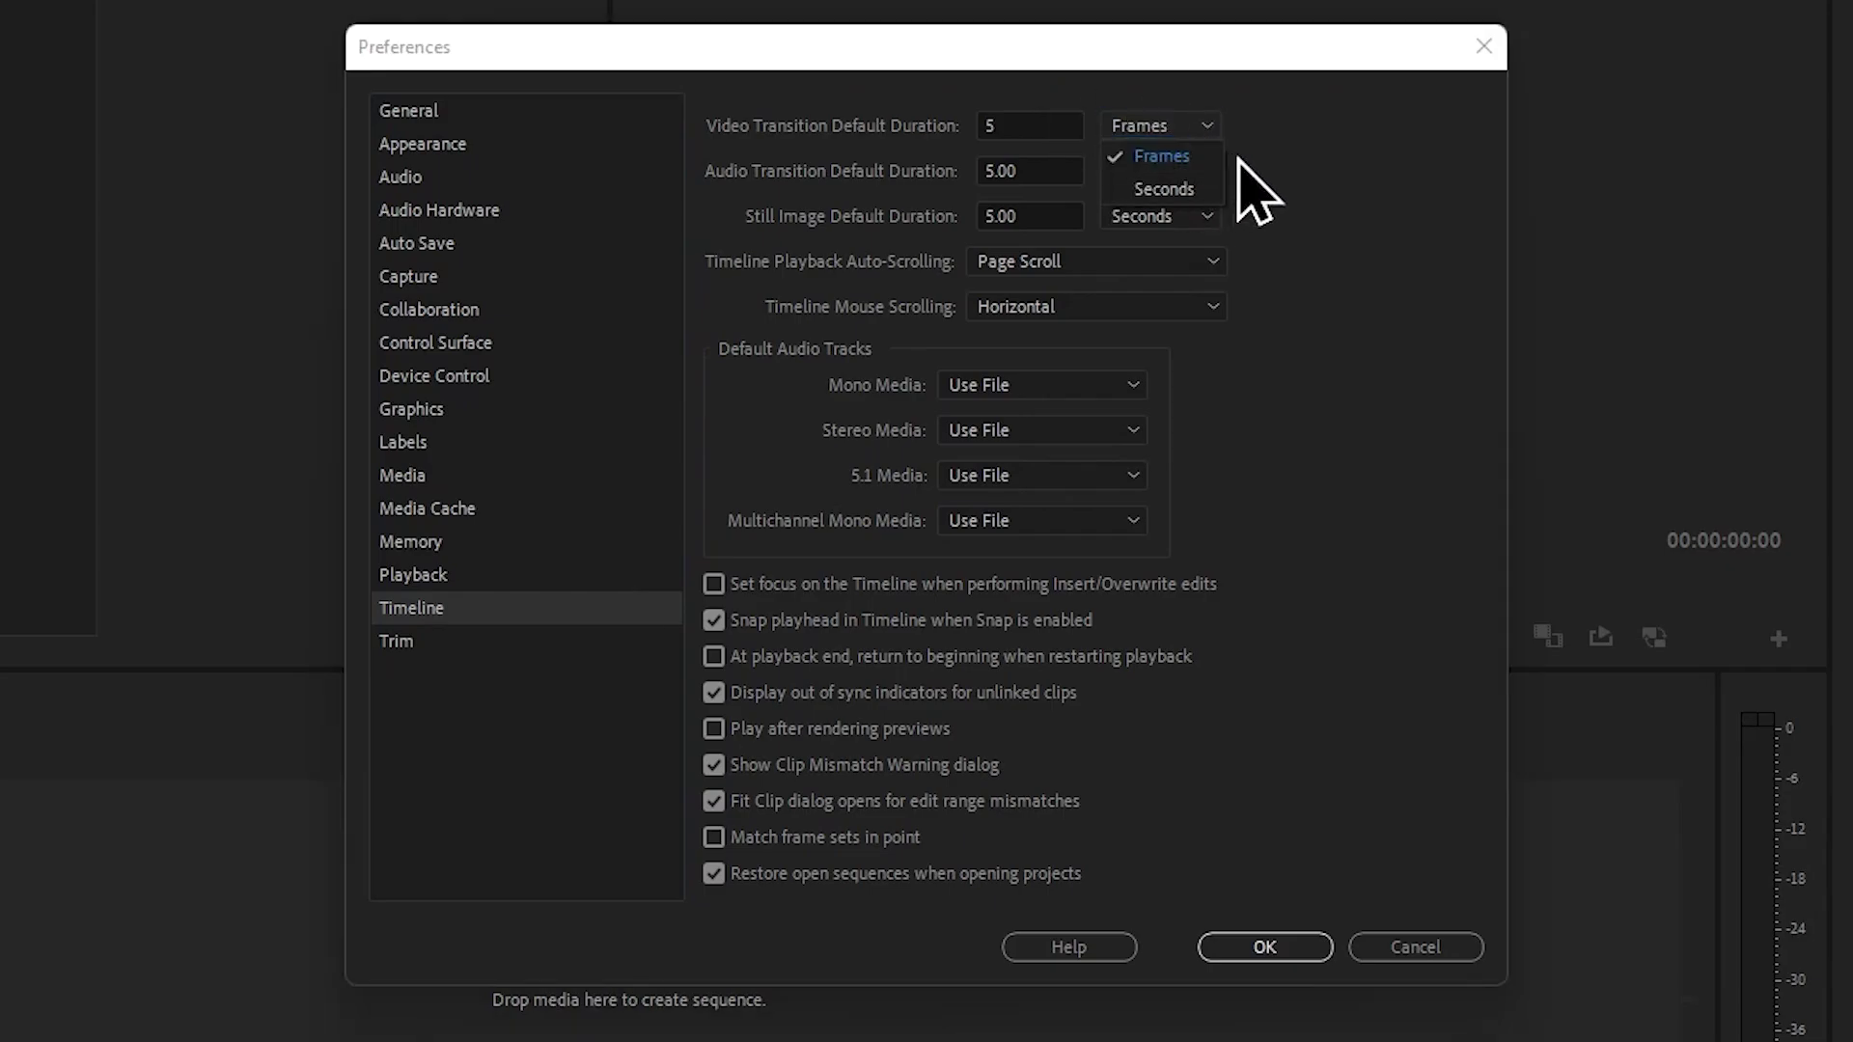
left_click(1283, 186)
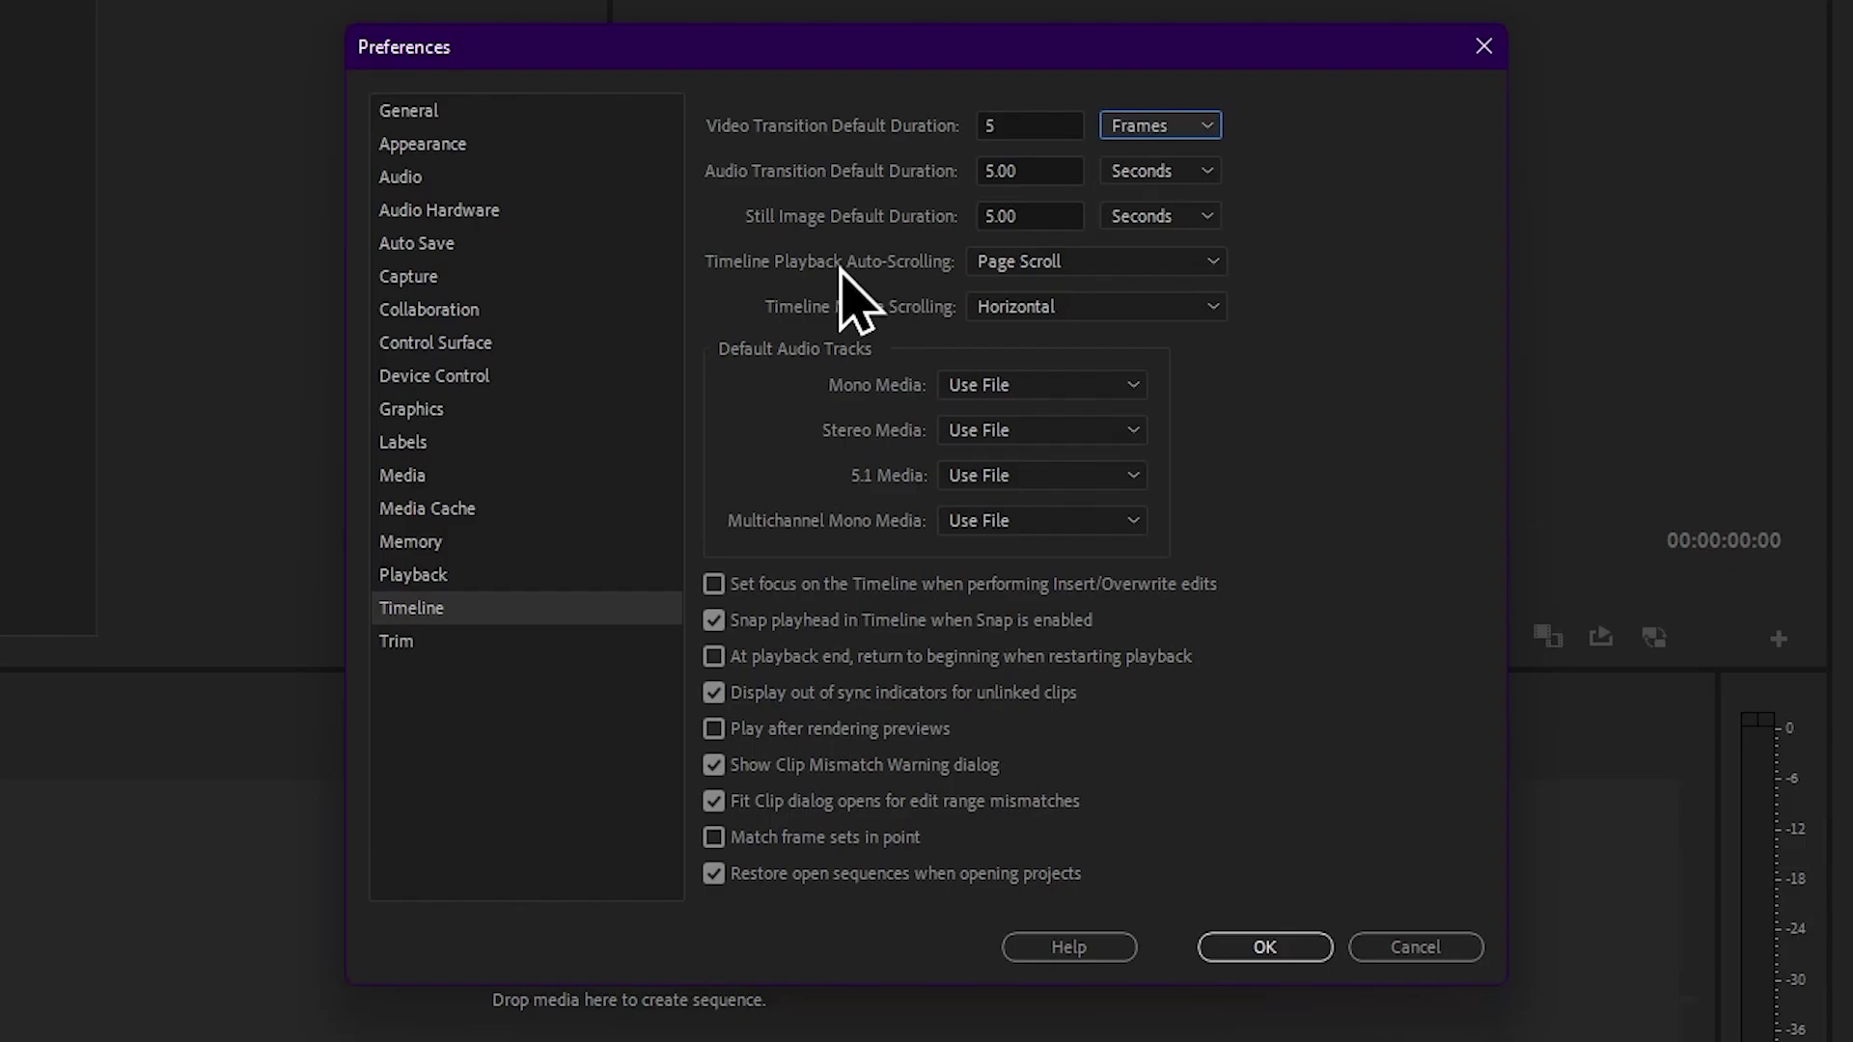
Examine the Timeline Playback Auto-Scrolling choices and keep Page Scroll
left_click(1163, 262)
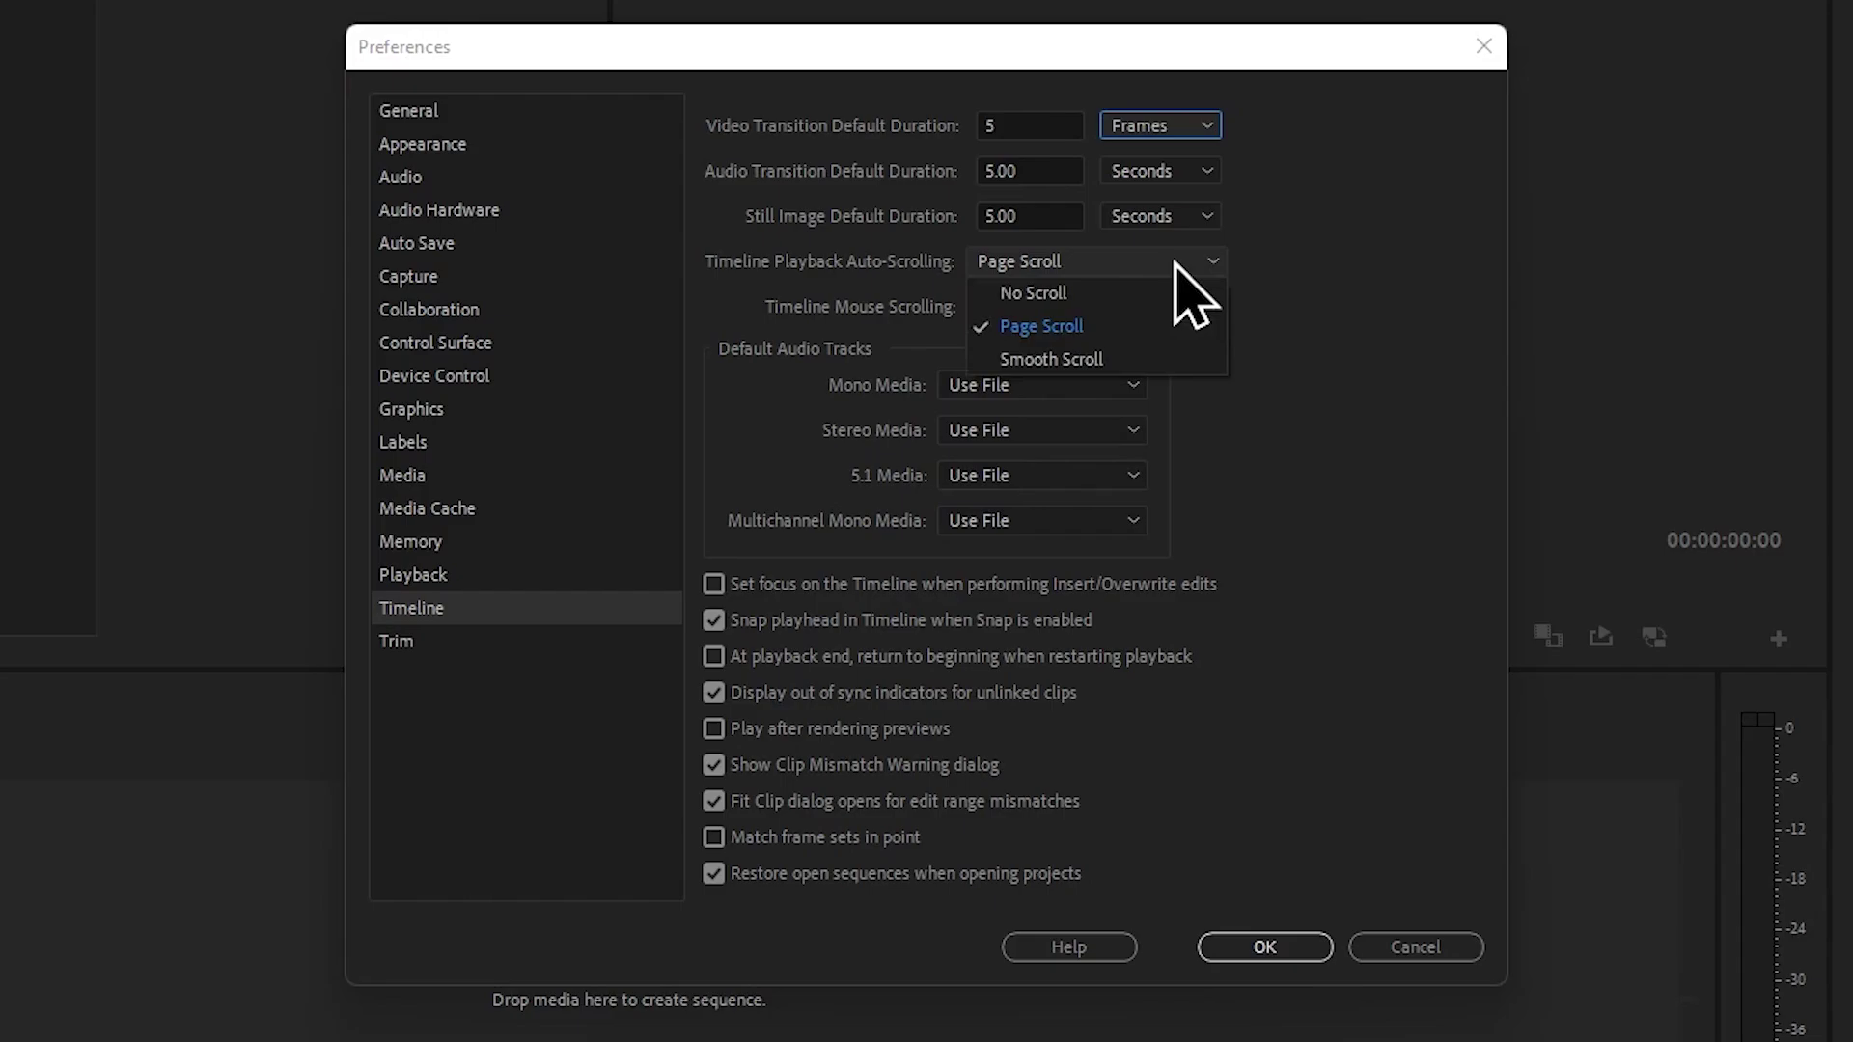
left_click(1110, 326)
left_click(1111, 274)
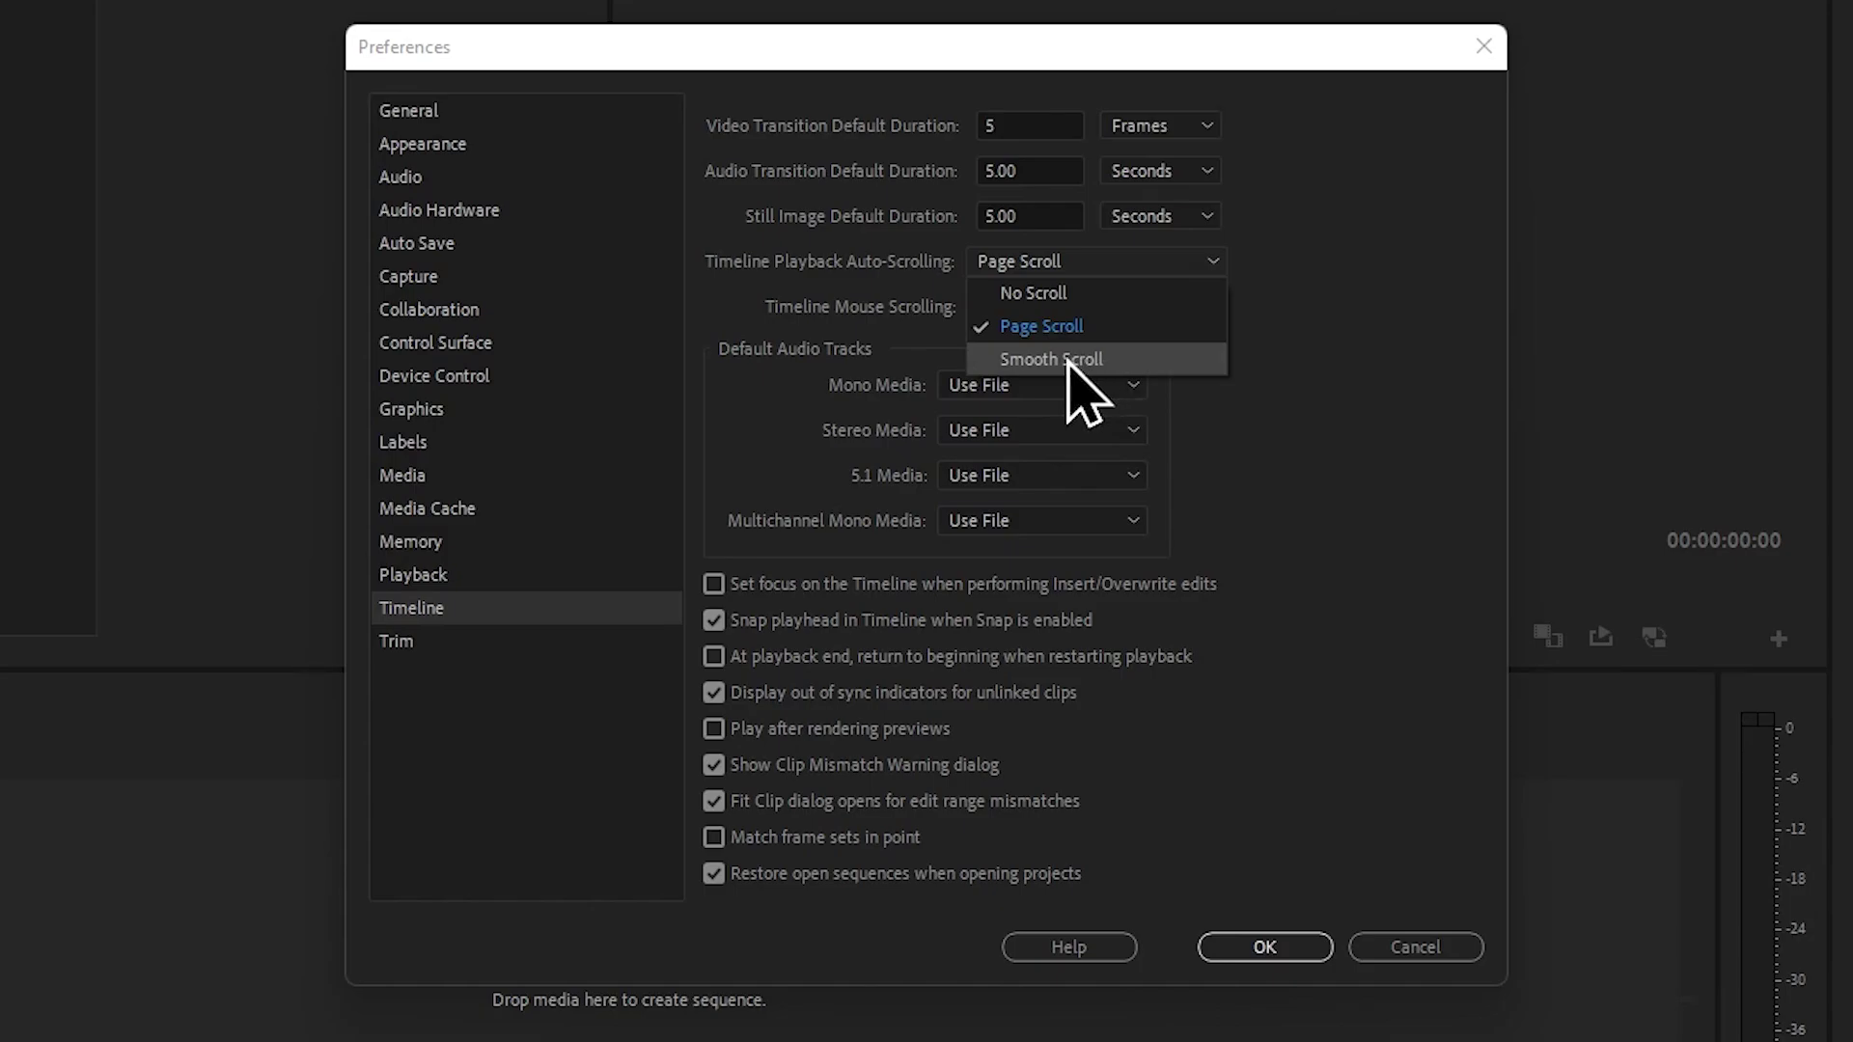
left_click(1255, 384)
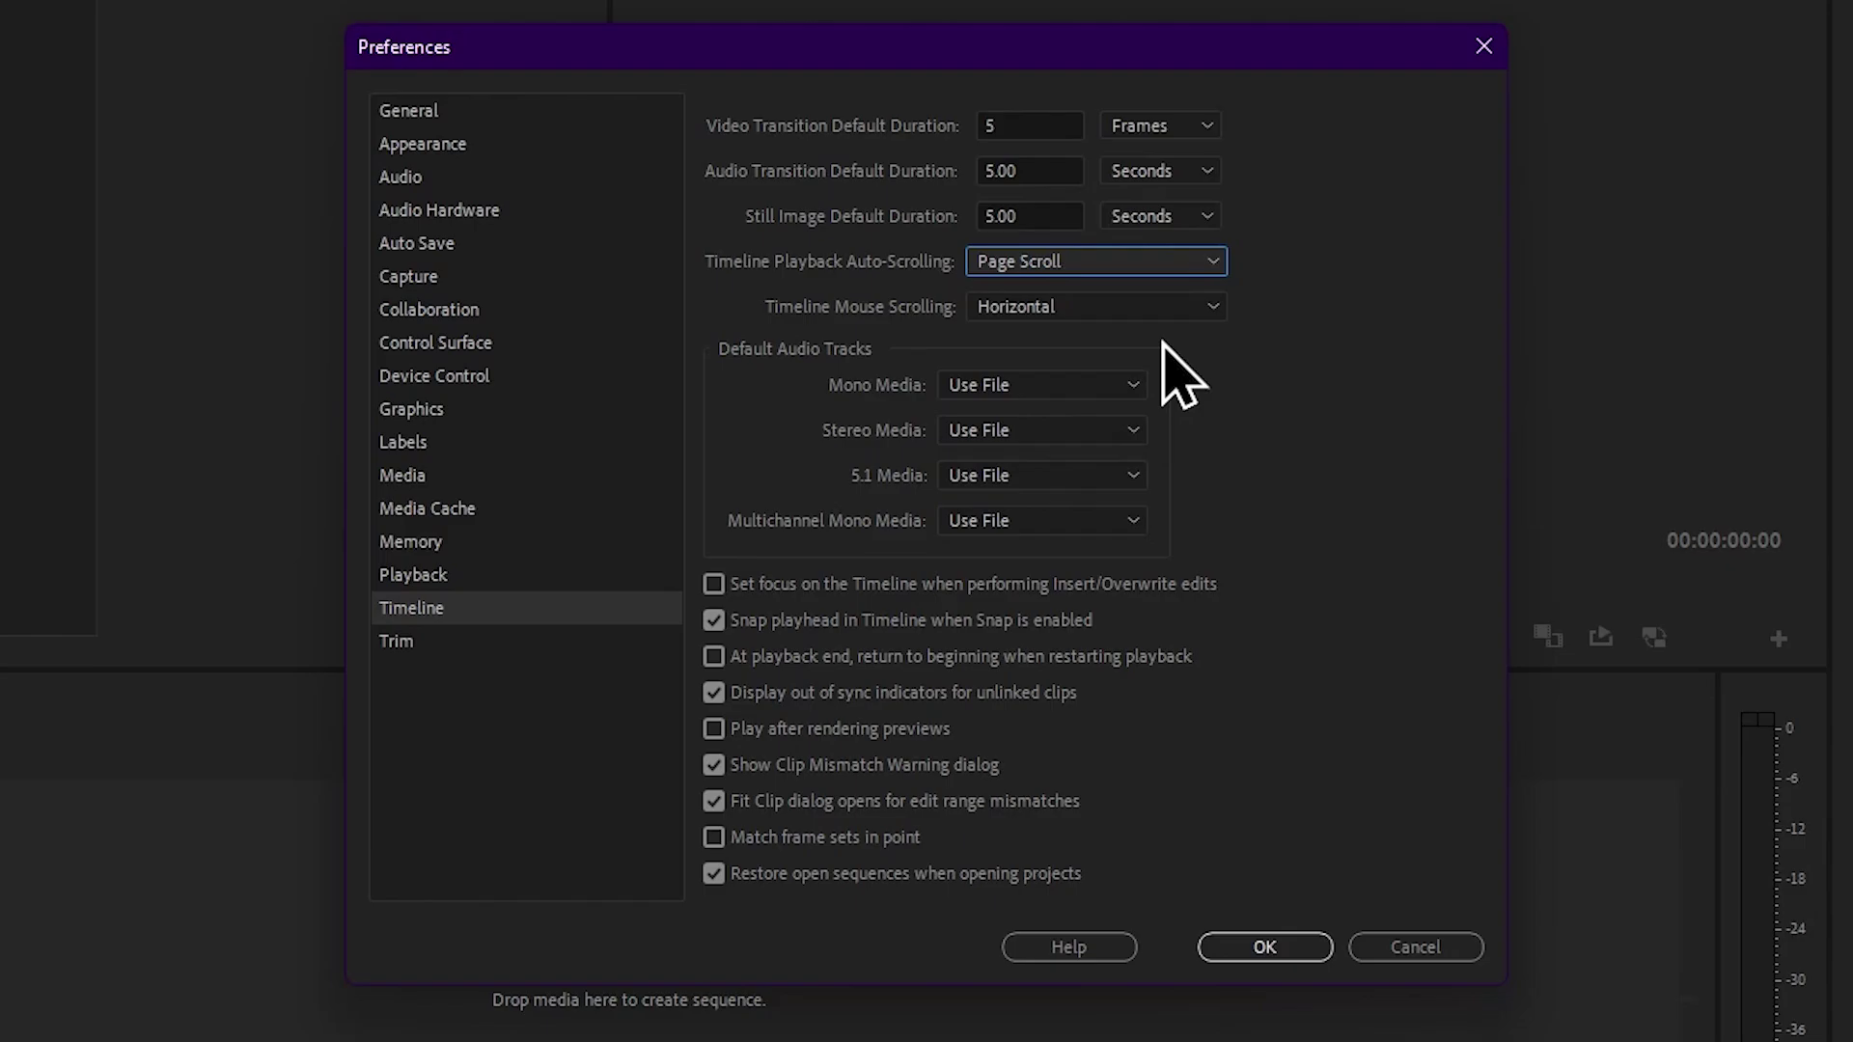
left_click(1082, 269)
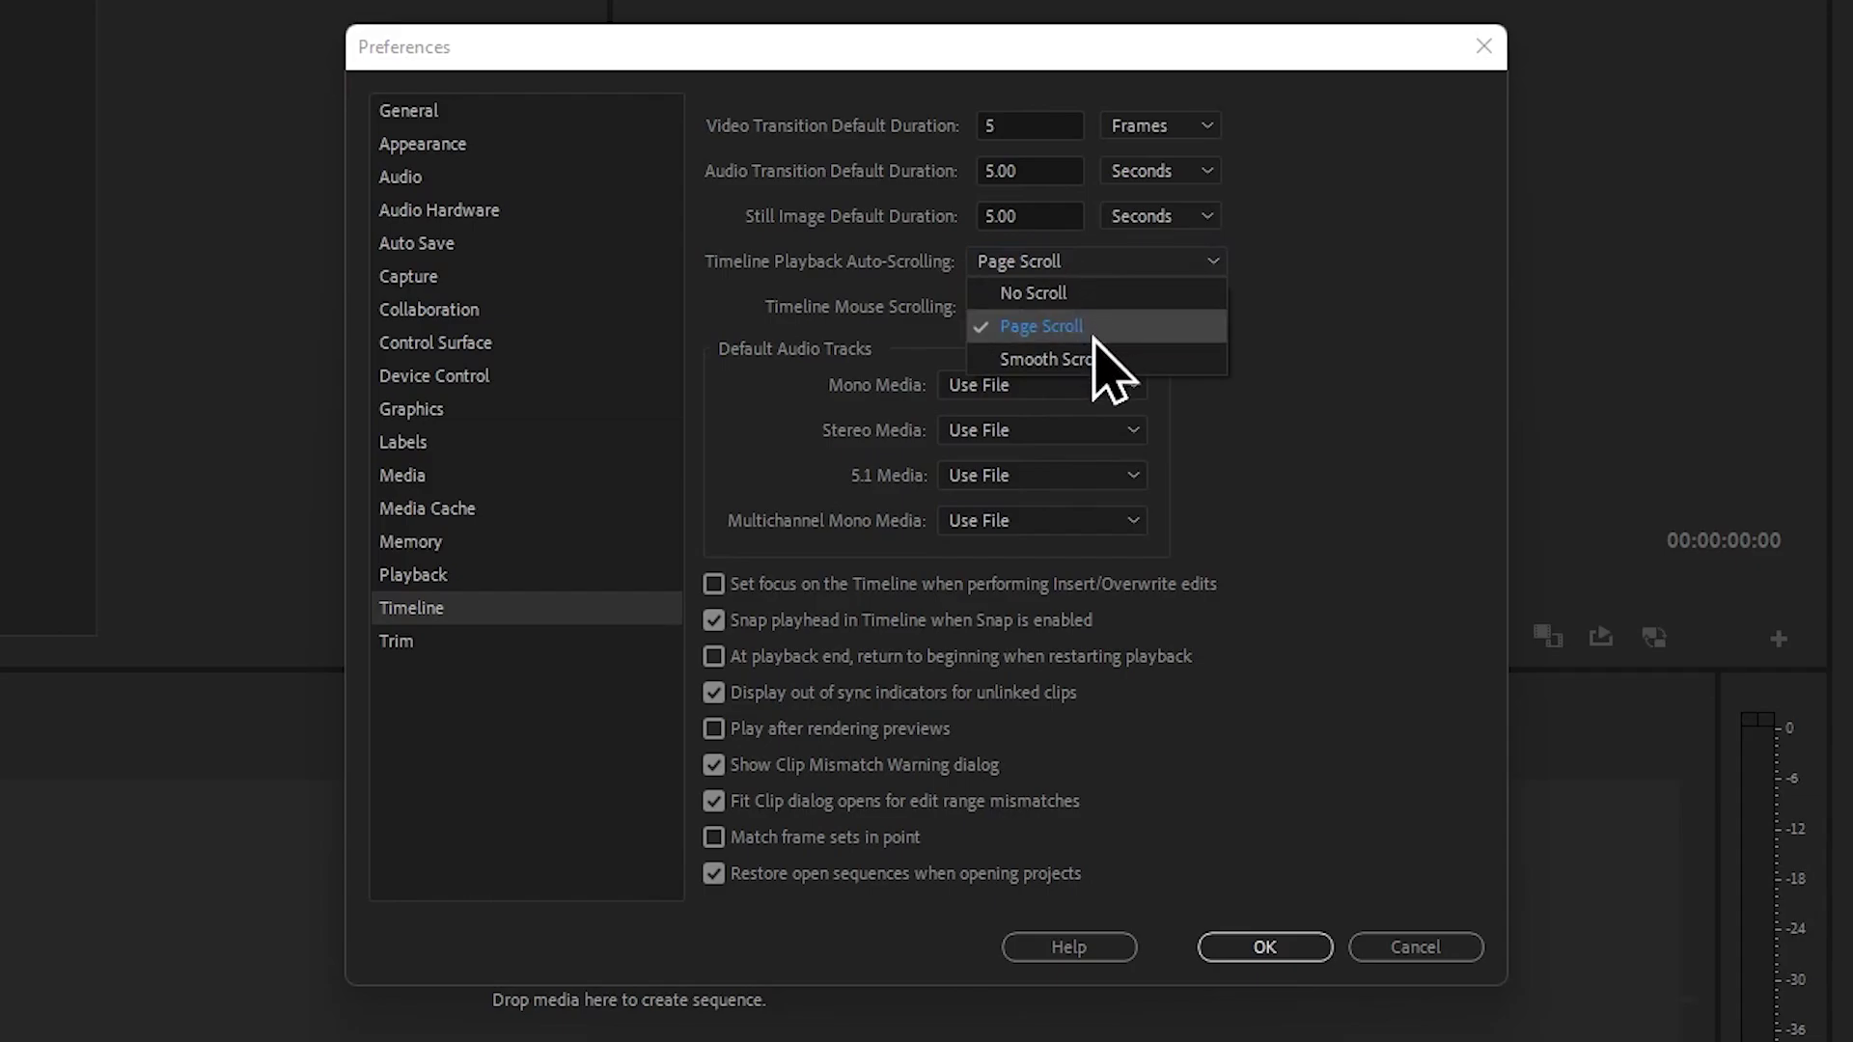
left_click(1103, 327)
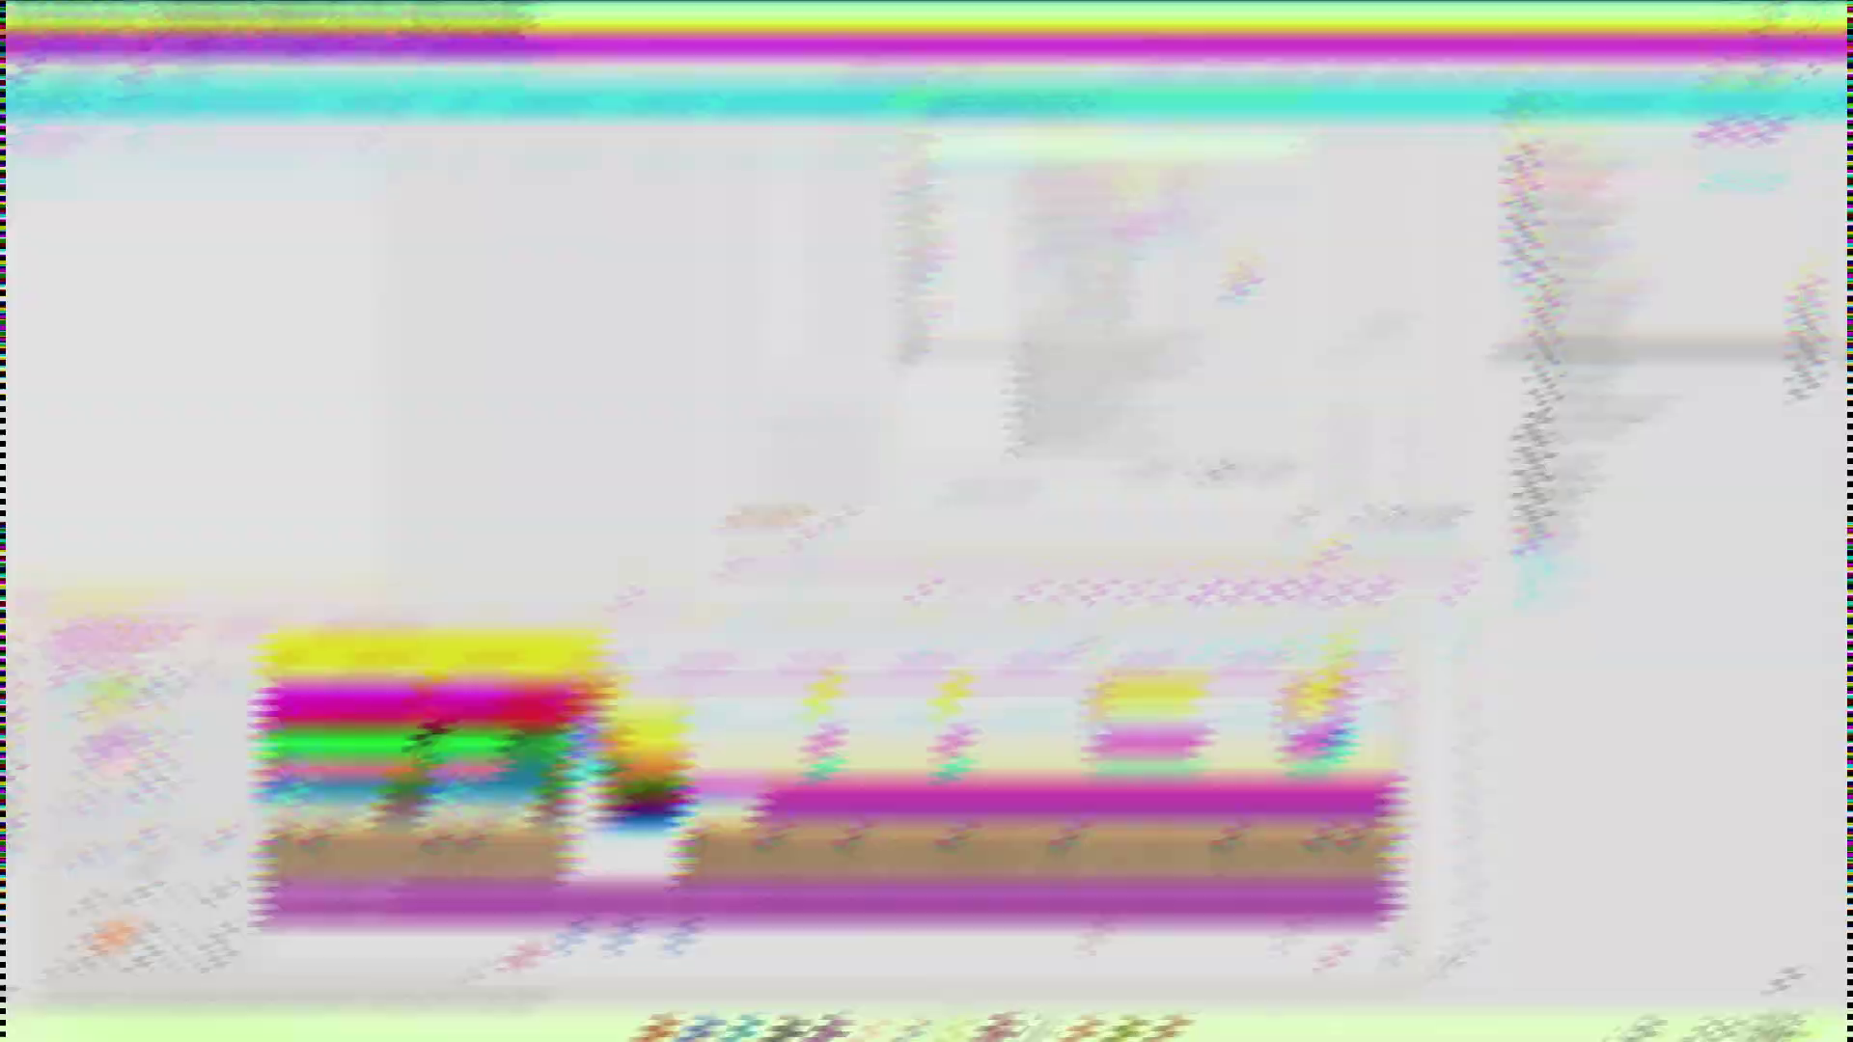
scroll(427, 698, "down", 3)
scroll(767, 716, "down", 5)
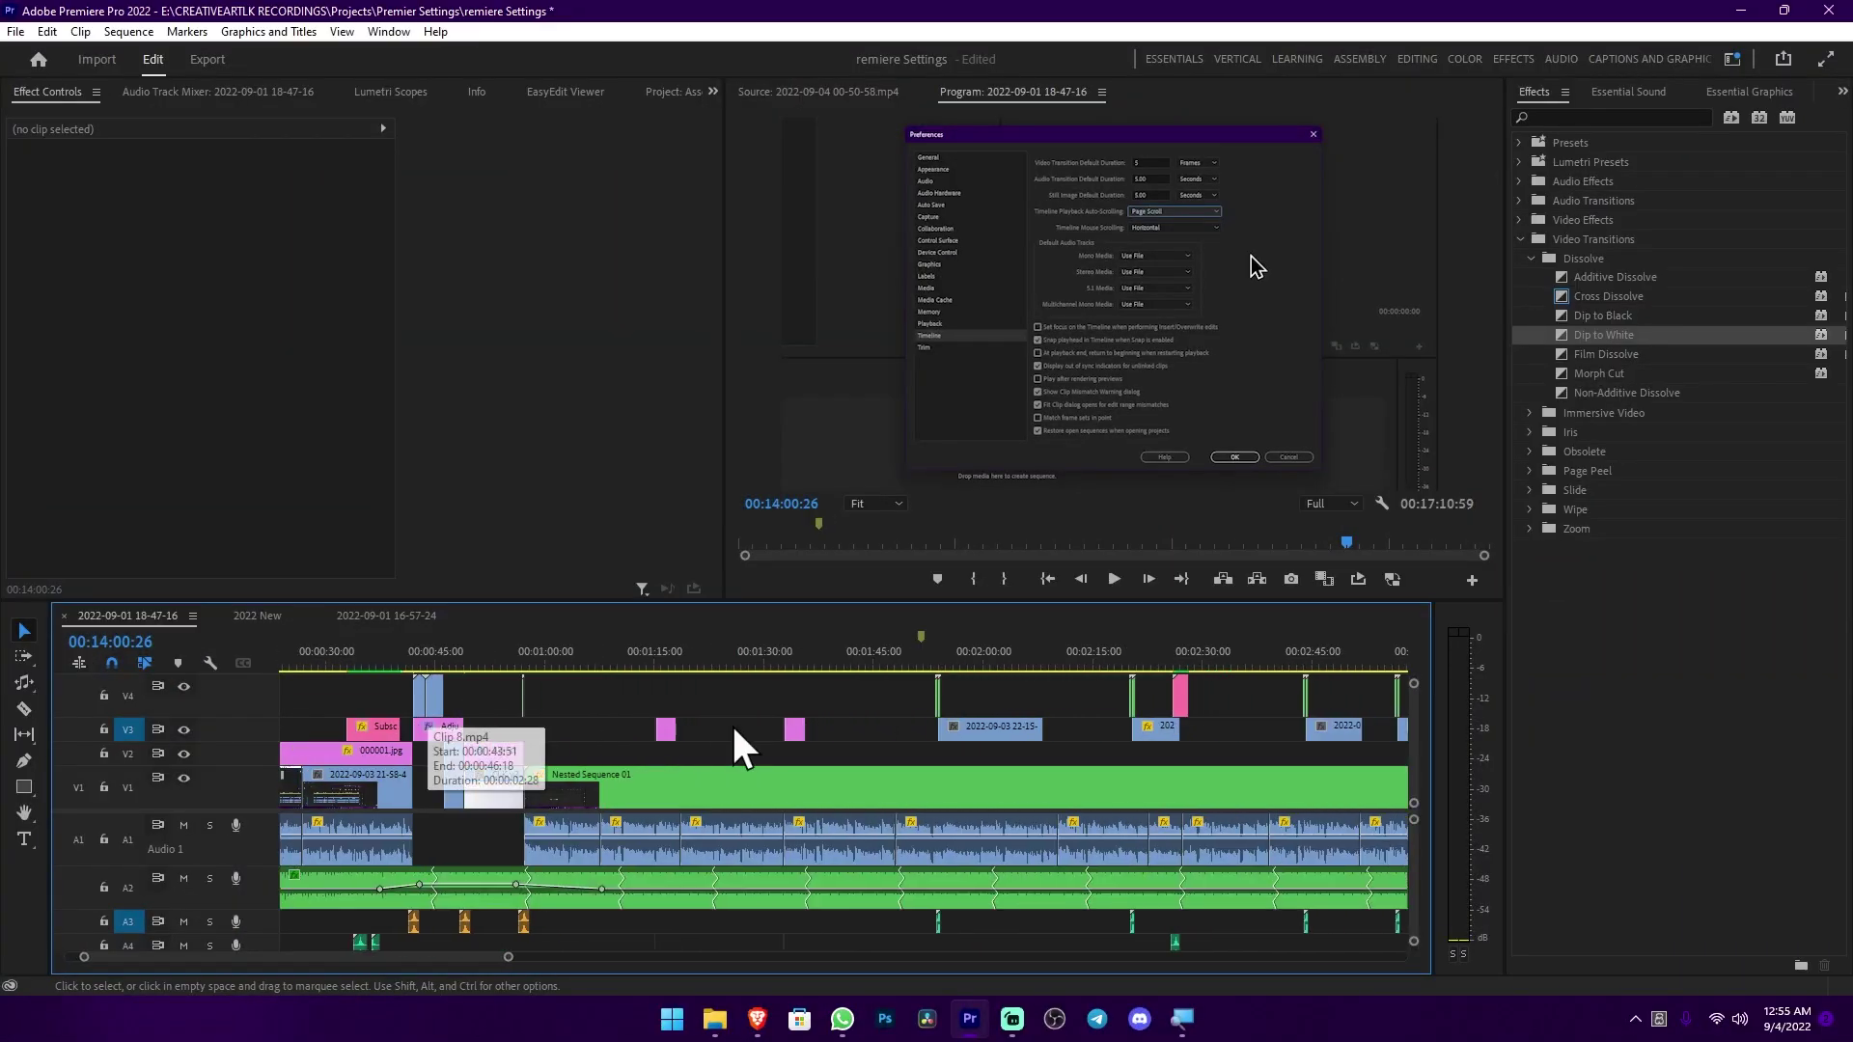
scroll(768, 722, "down", 6)
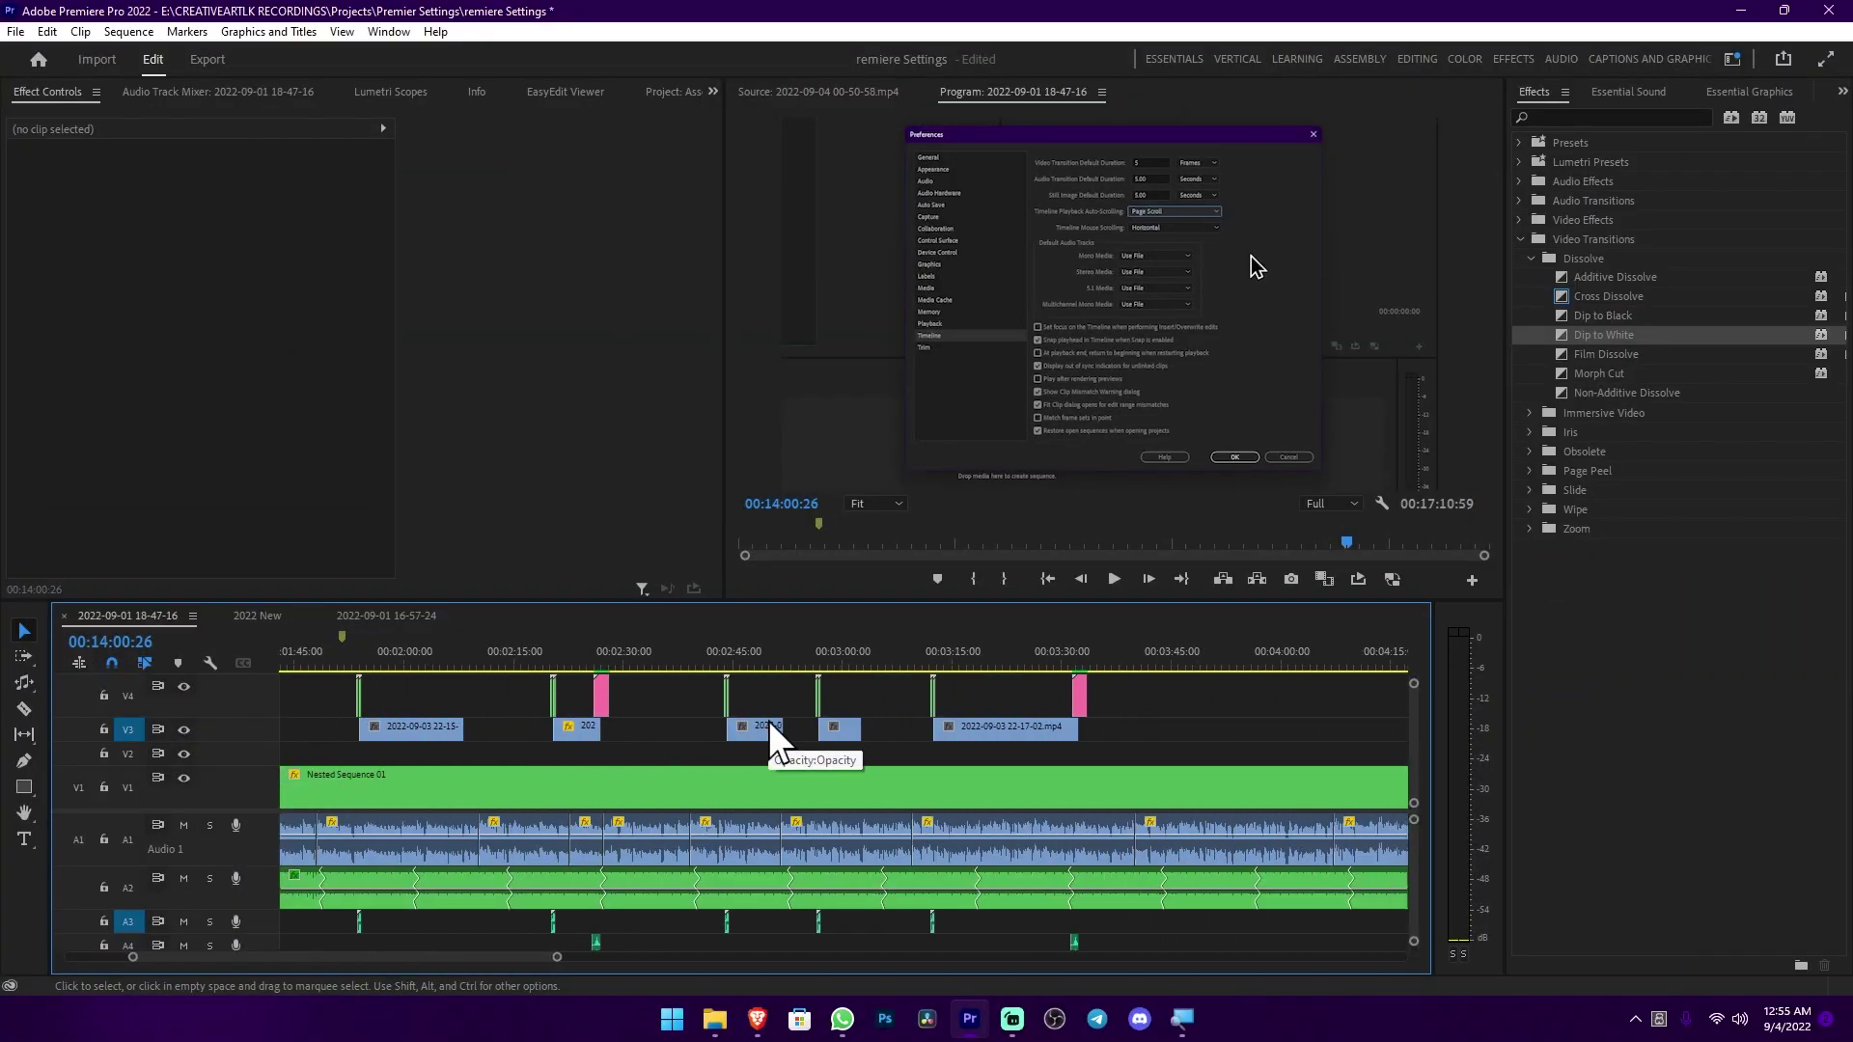
scroll(769, 720, "down", 2)
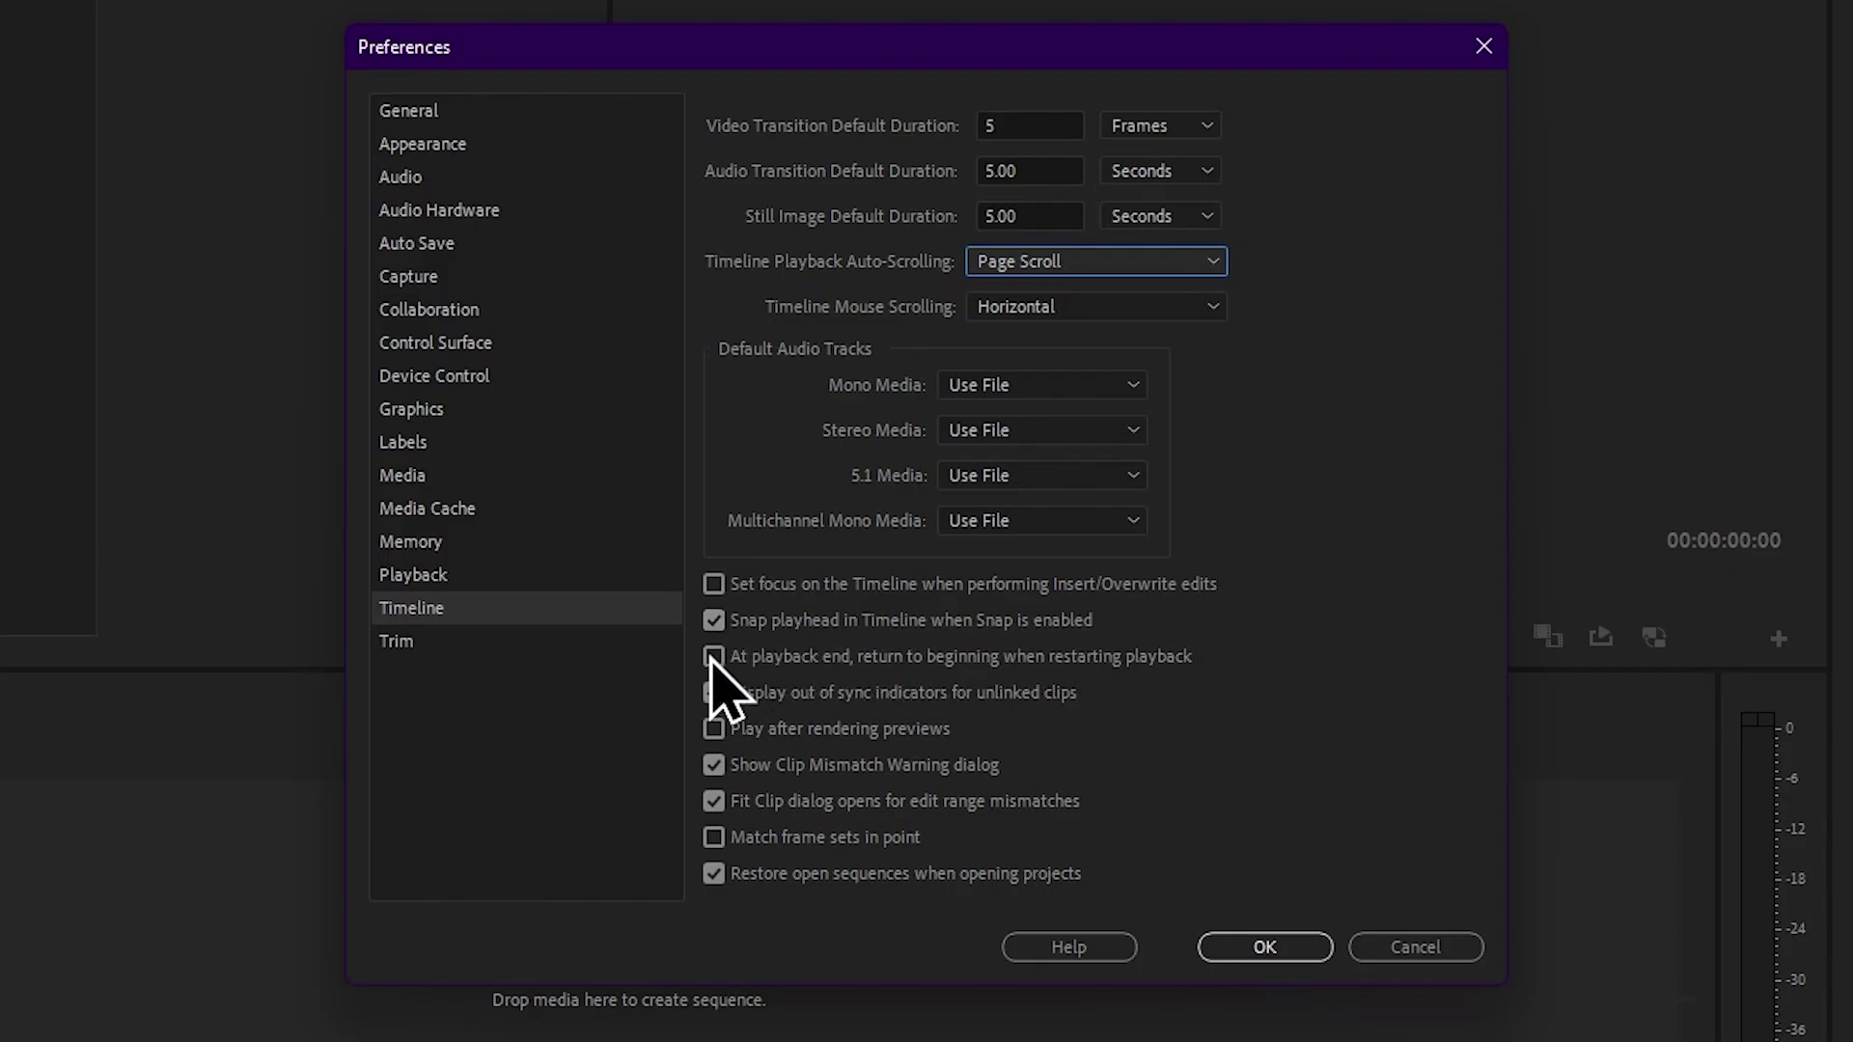
In the Timeline preferences, switch the return to beginning at playback end and Play after rendering previews options on and back off
left_click(740, 692)
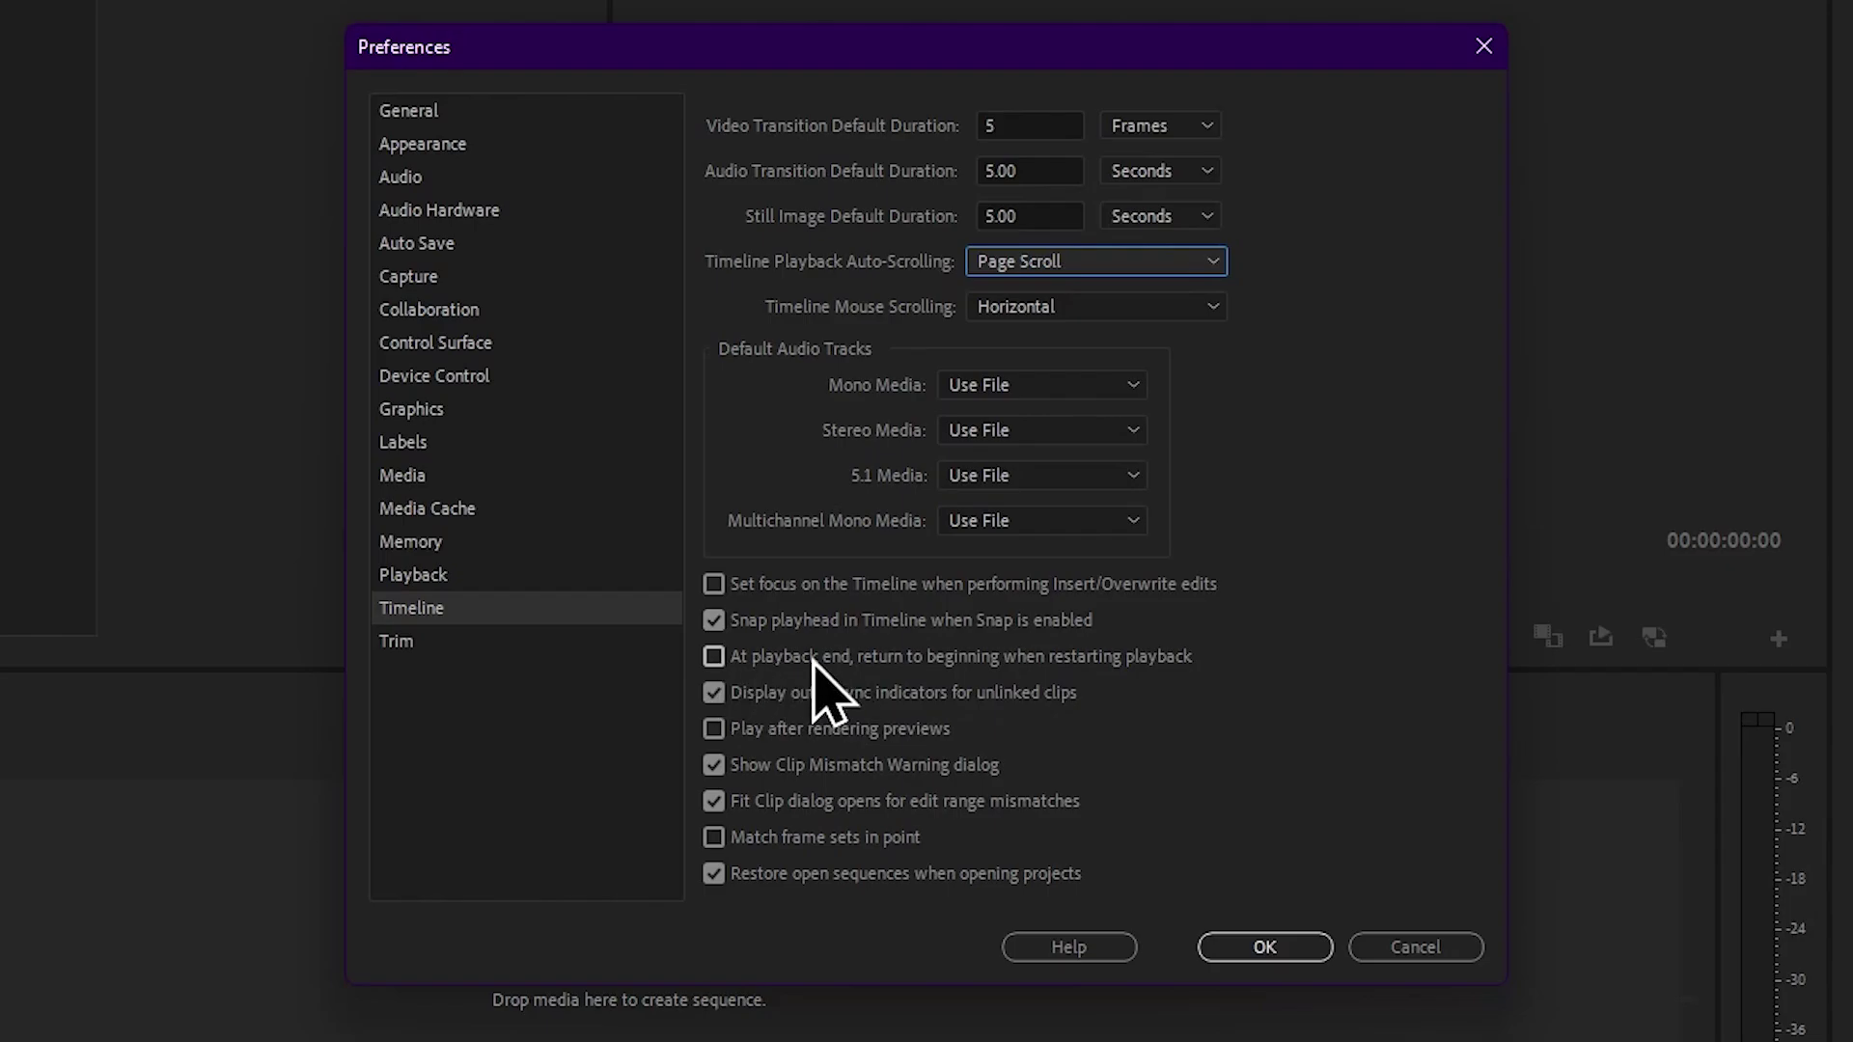
left_click(715, 659)
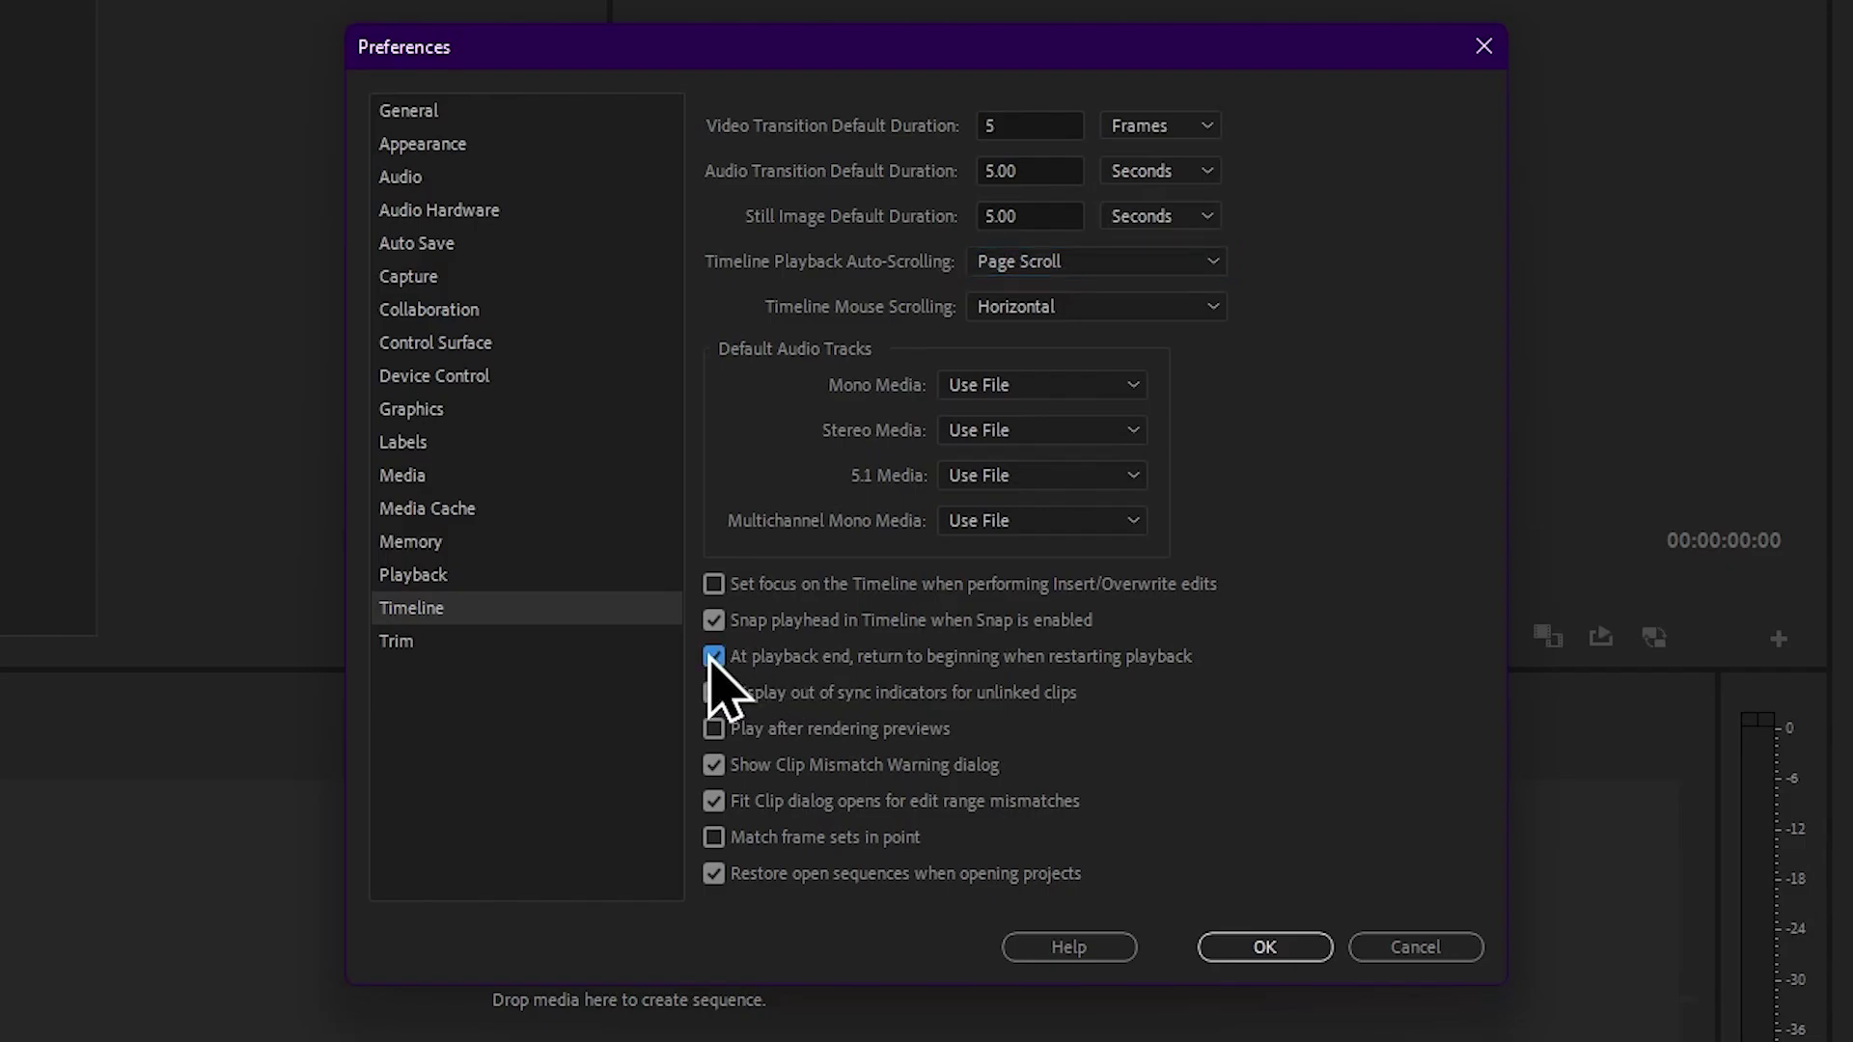
left_click(713, 660)
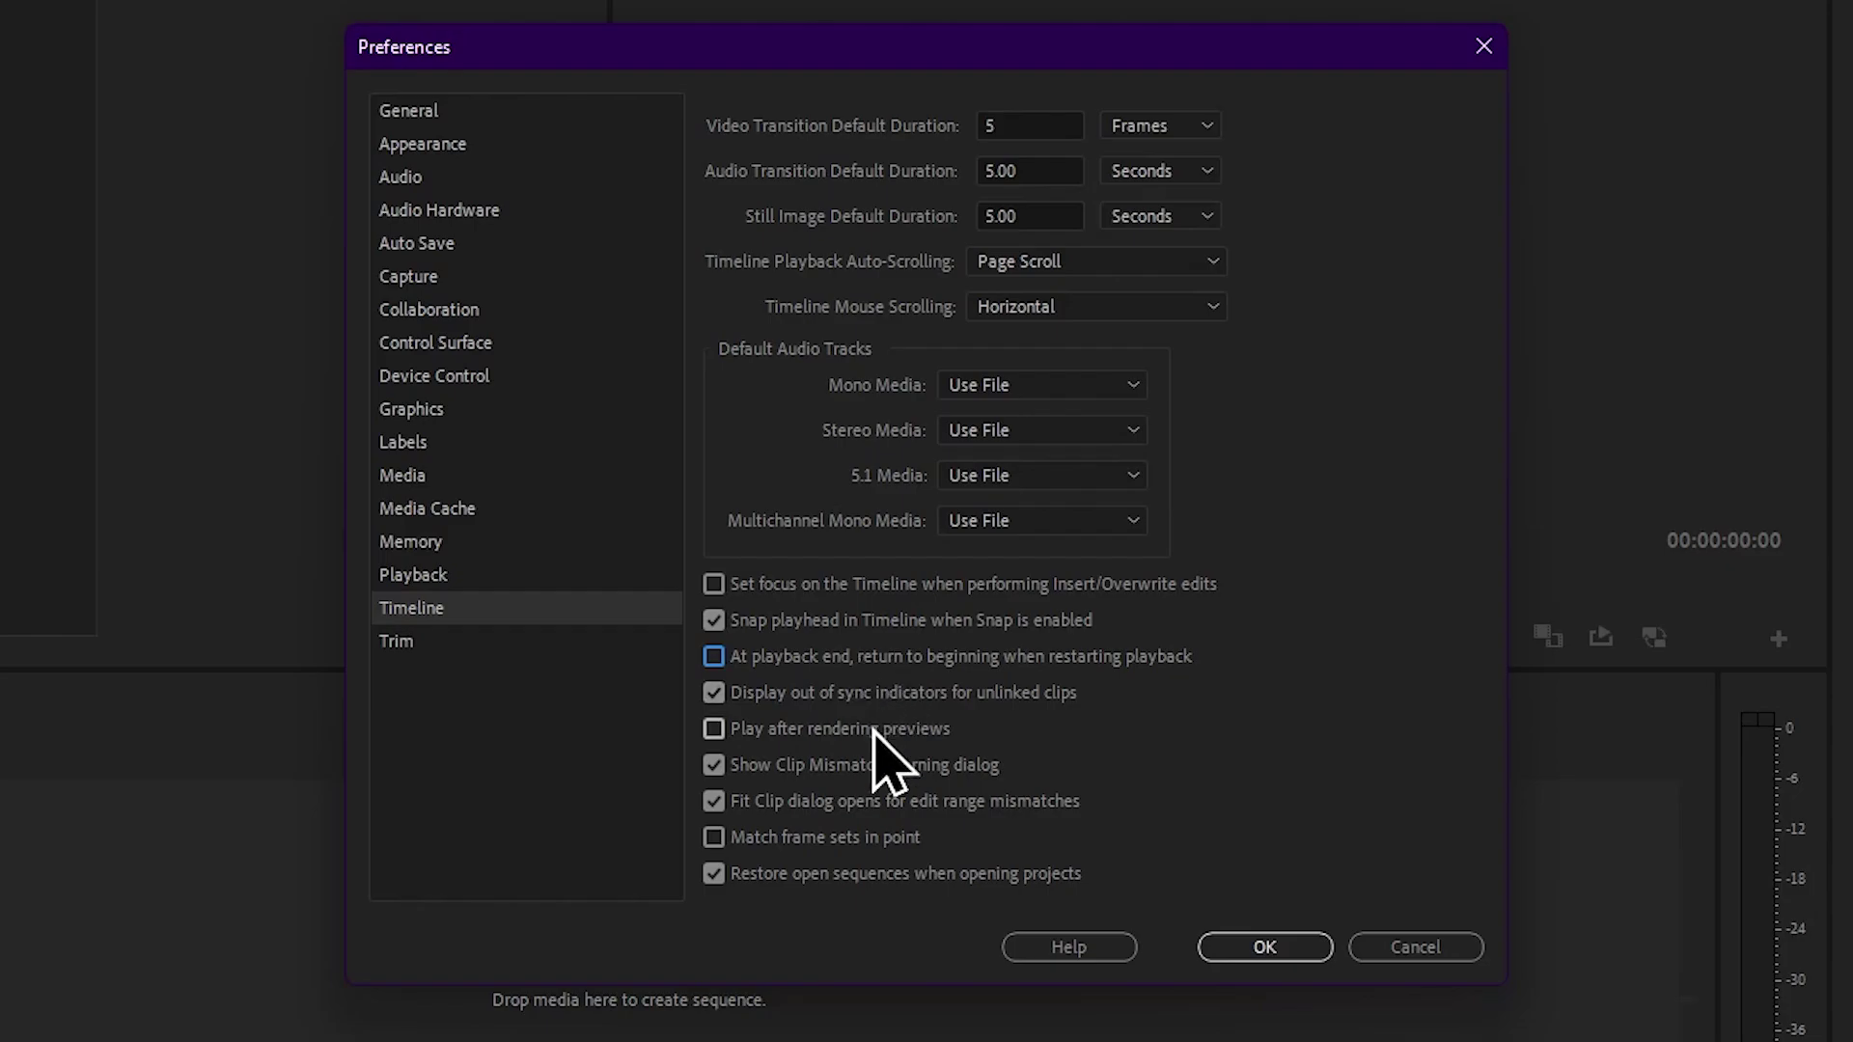
left_click(719, 732)
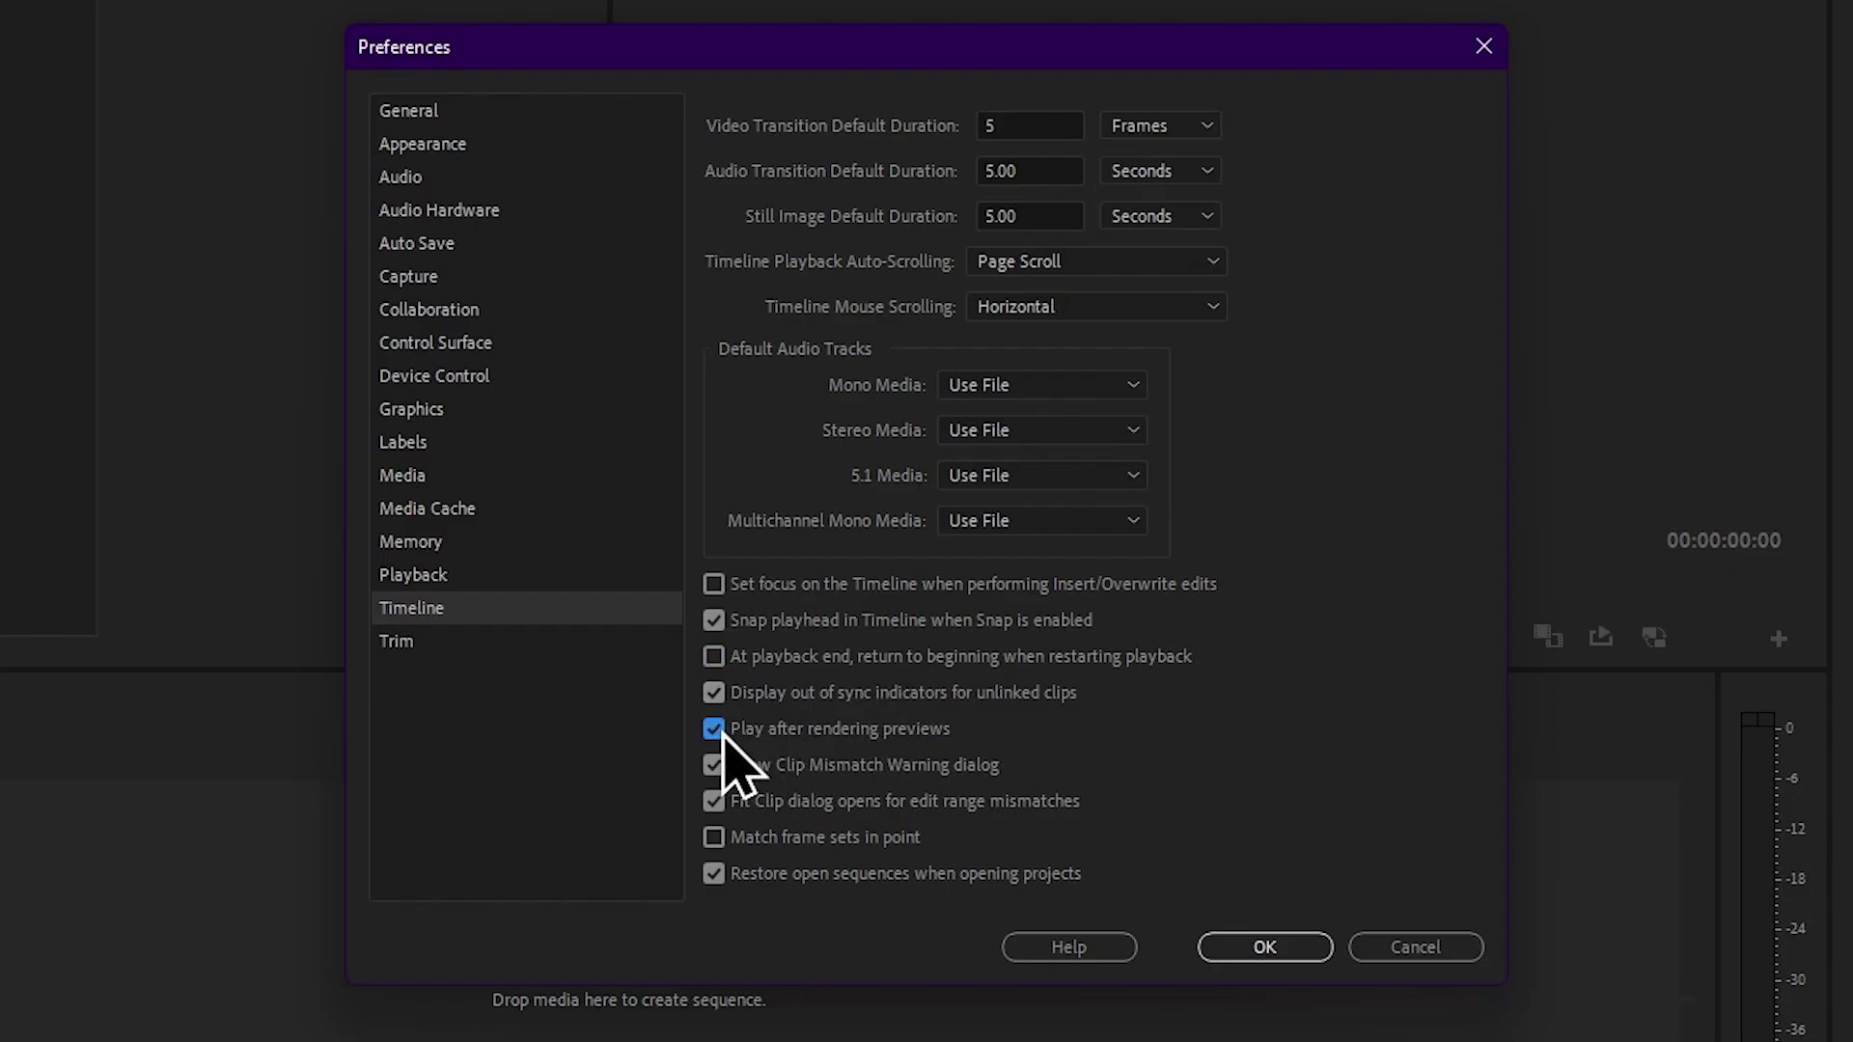
left_click(720, 732)
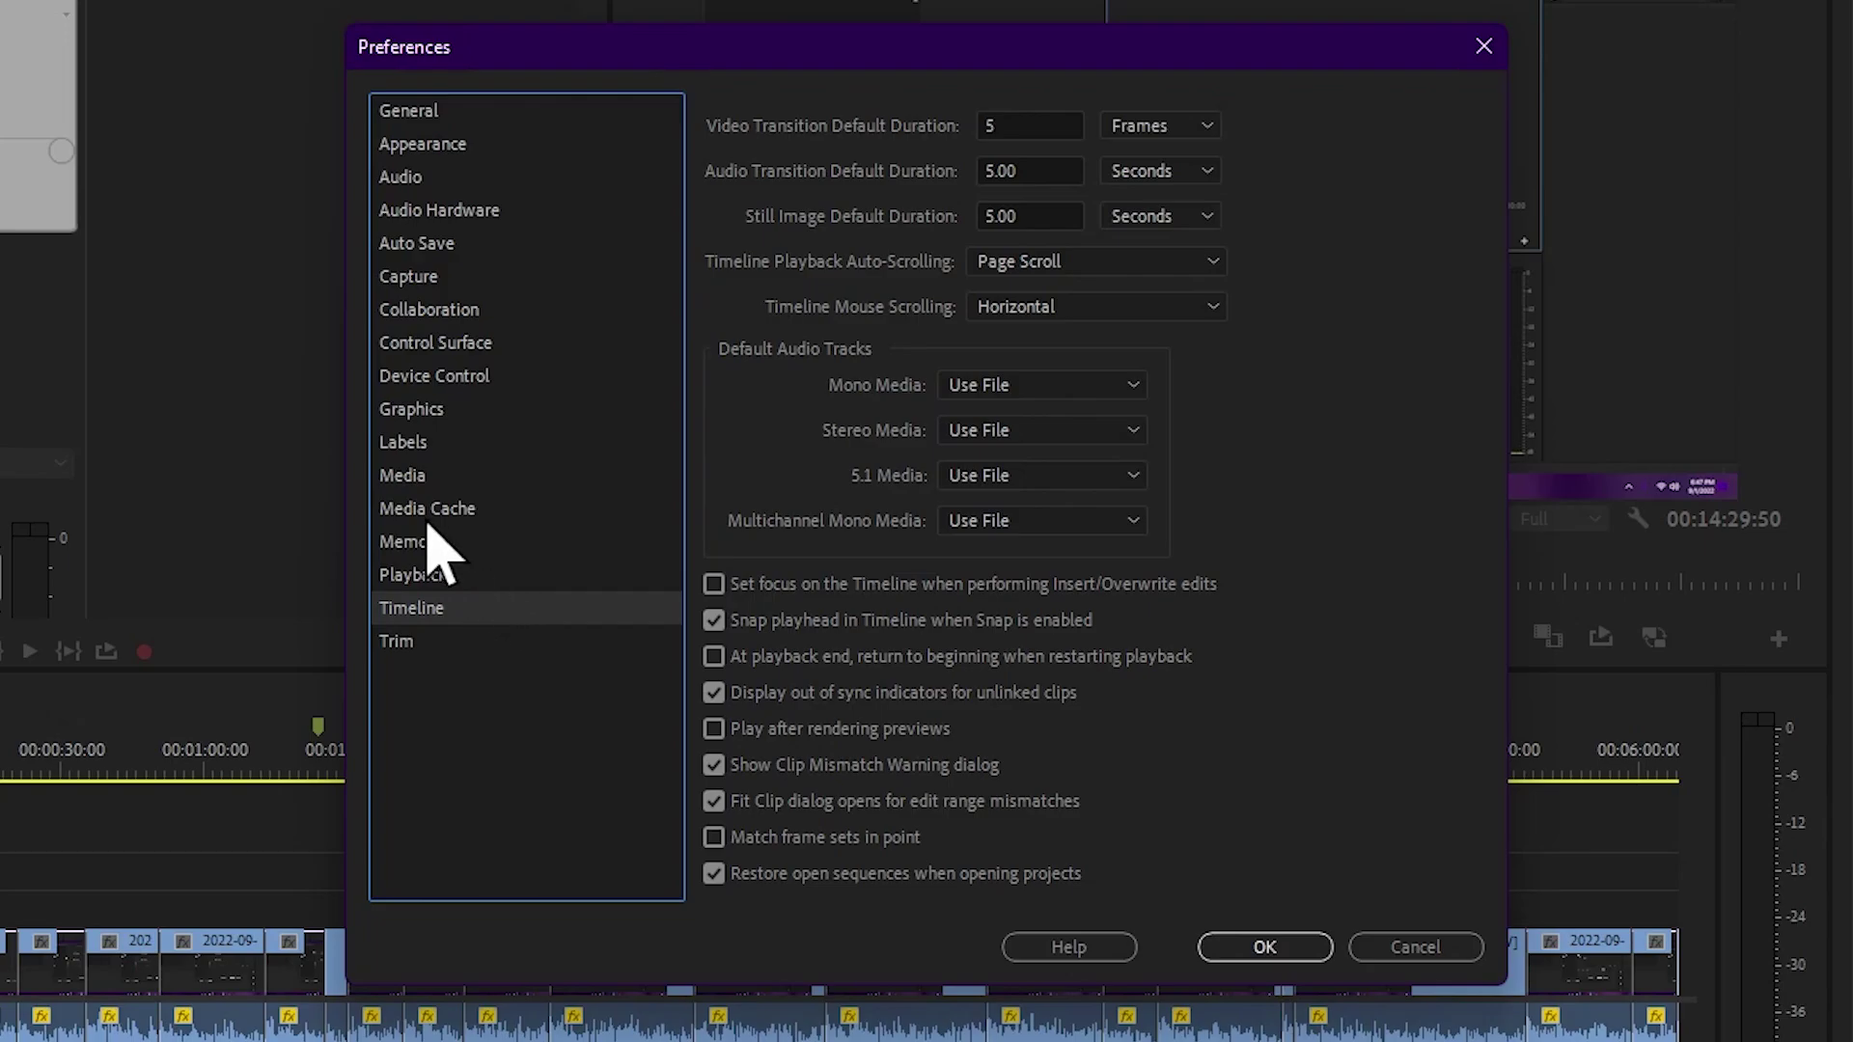
In the Media preferences, set Default Media Scaling to Set to frame size
left_click(450, 469)
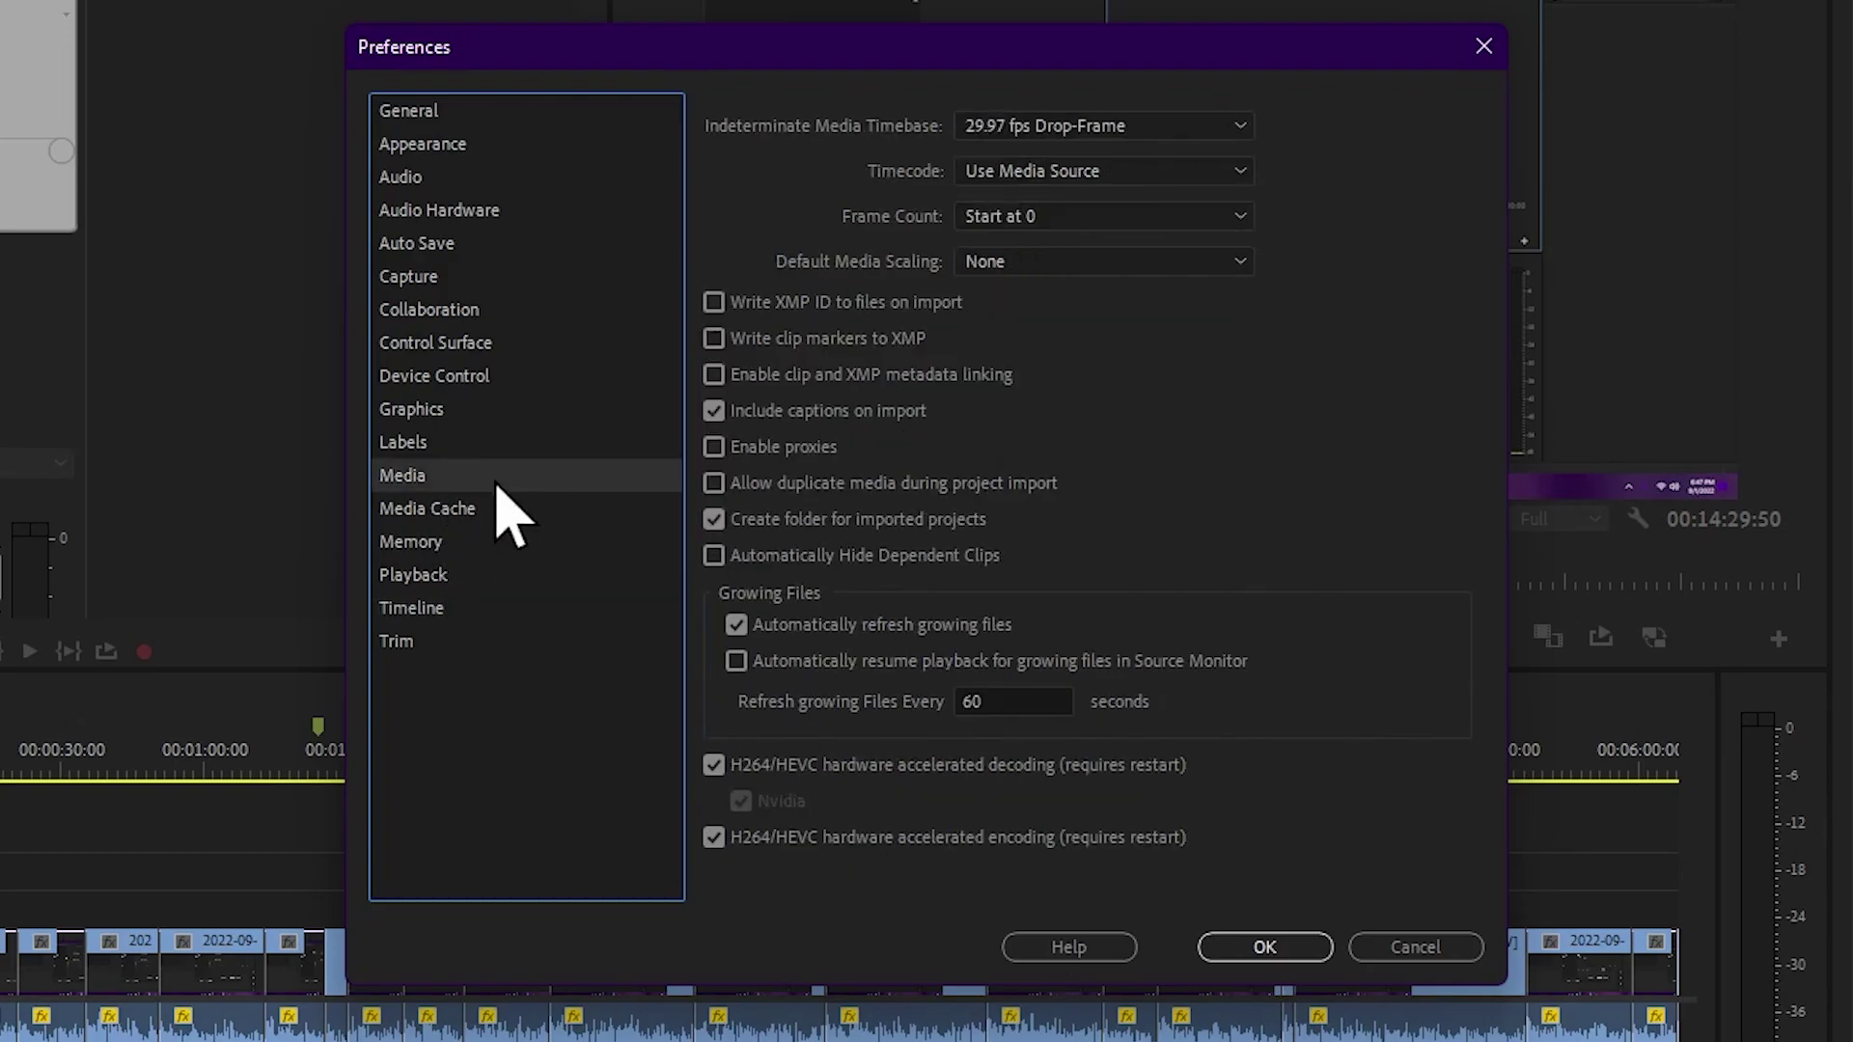
left_click(473, 508)
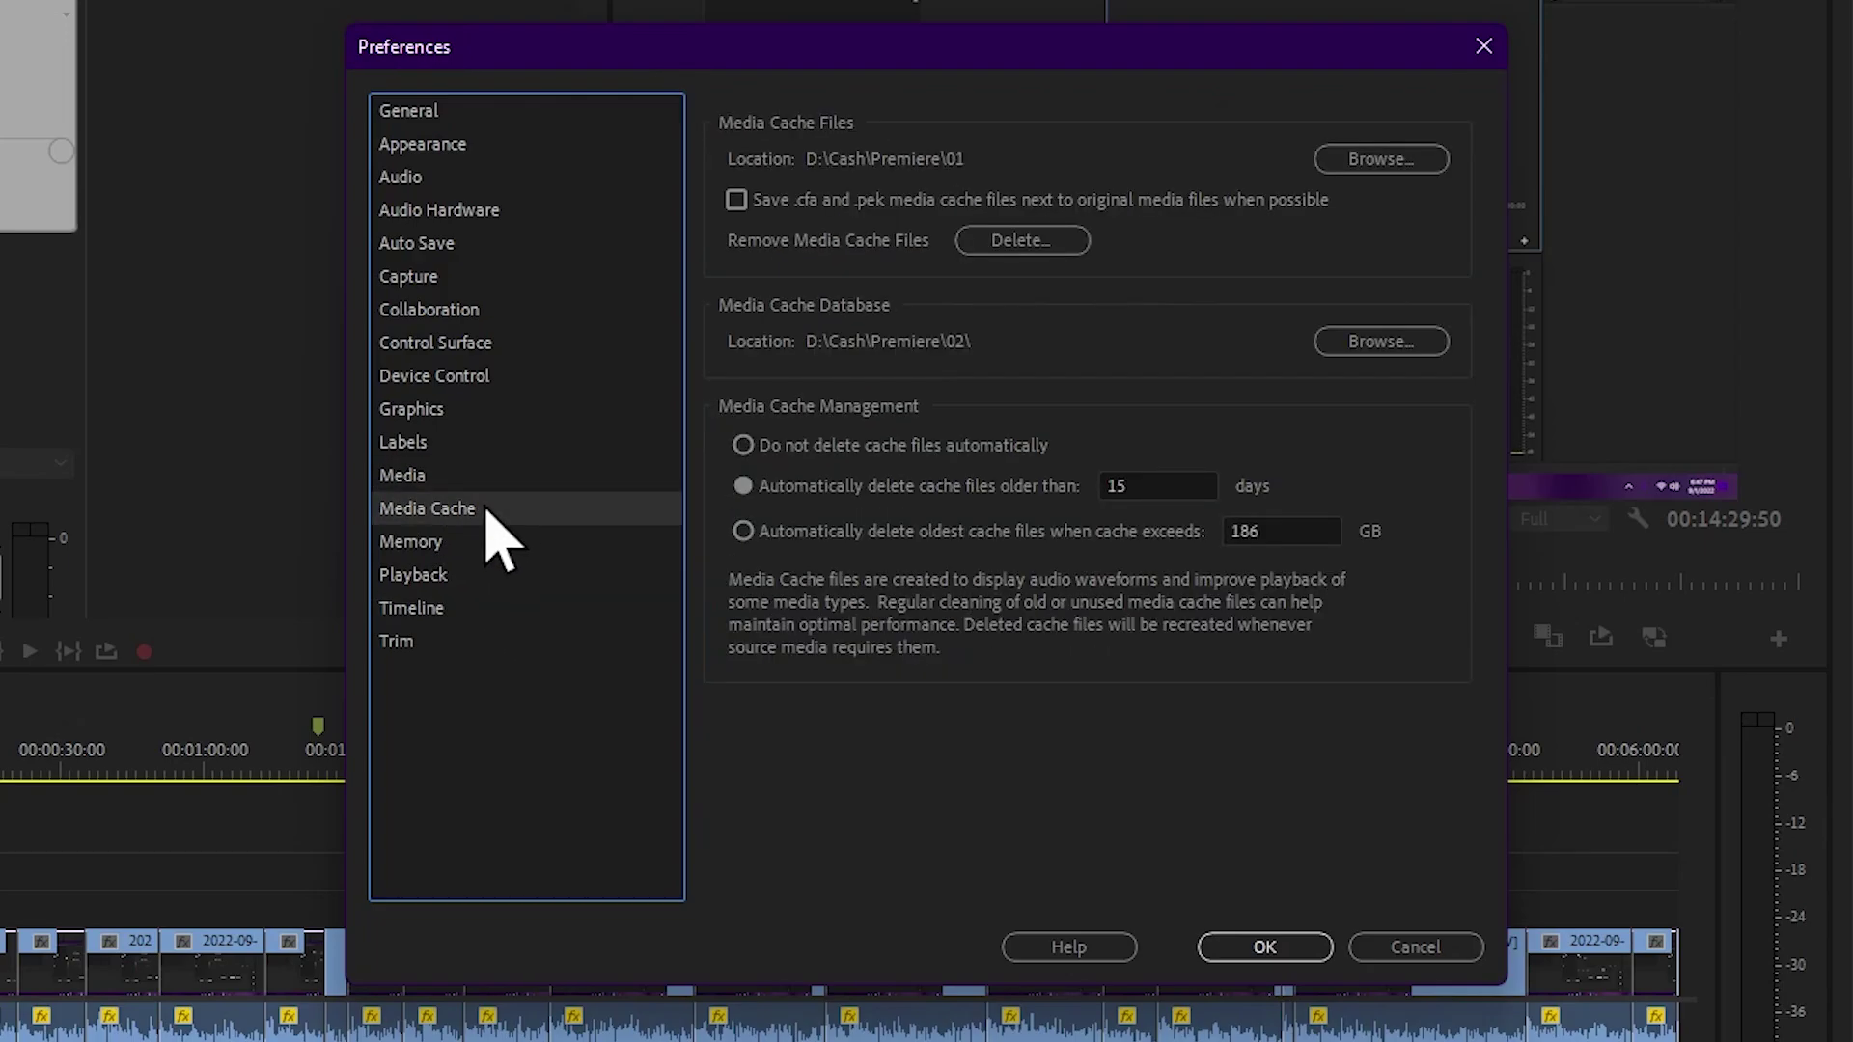
left_click(492, 474)
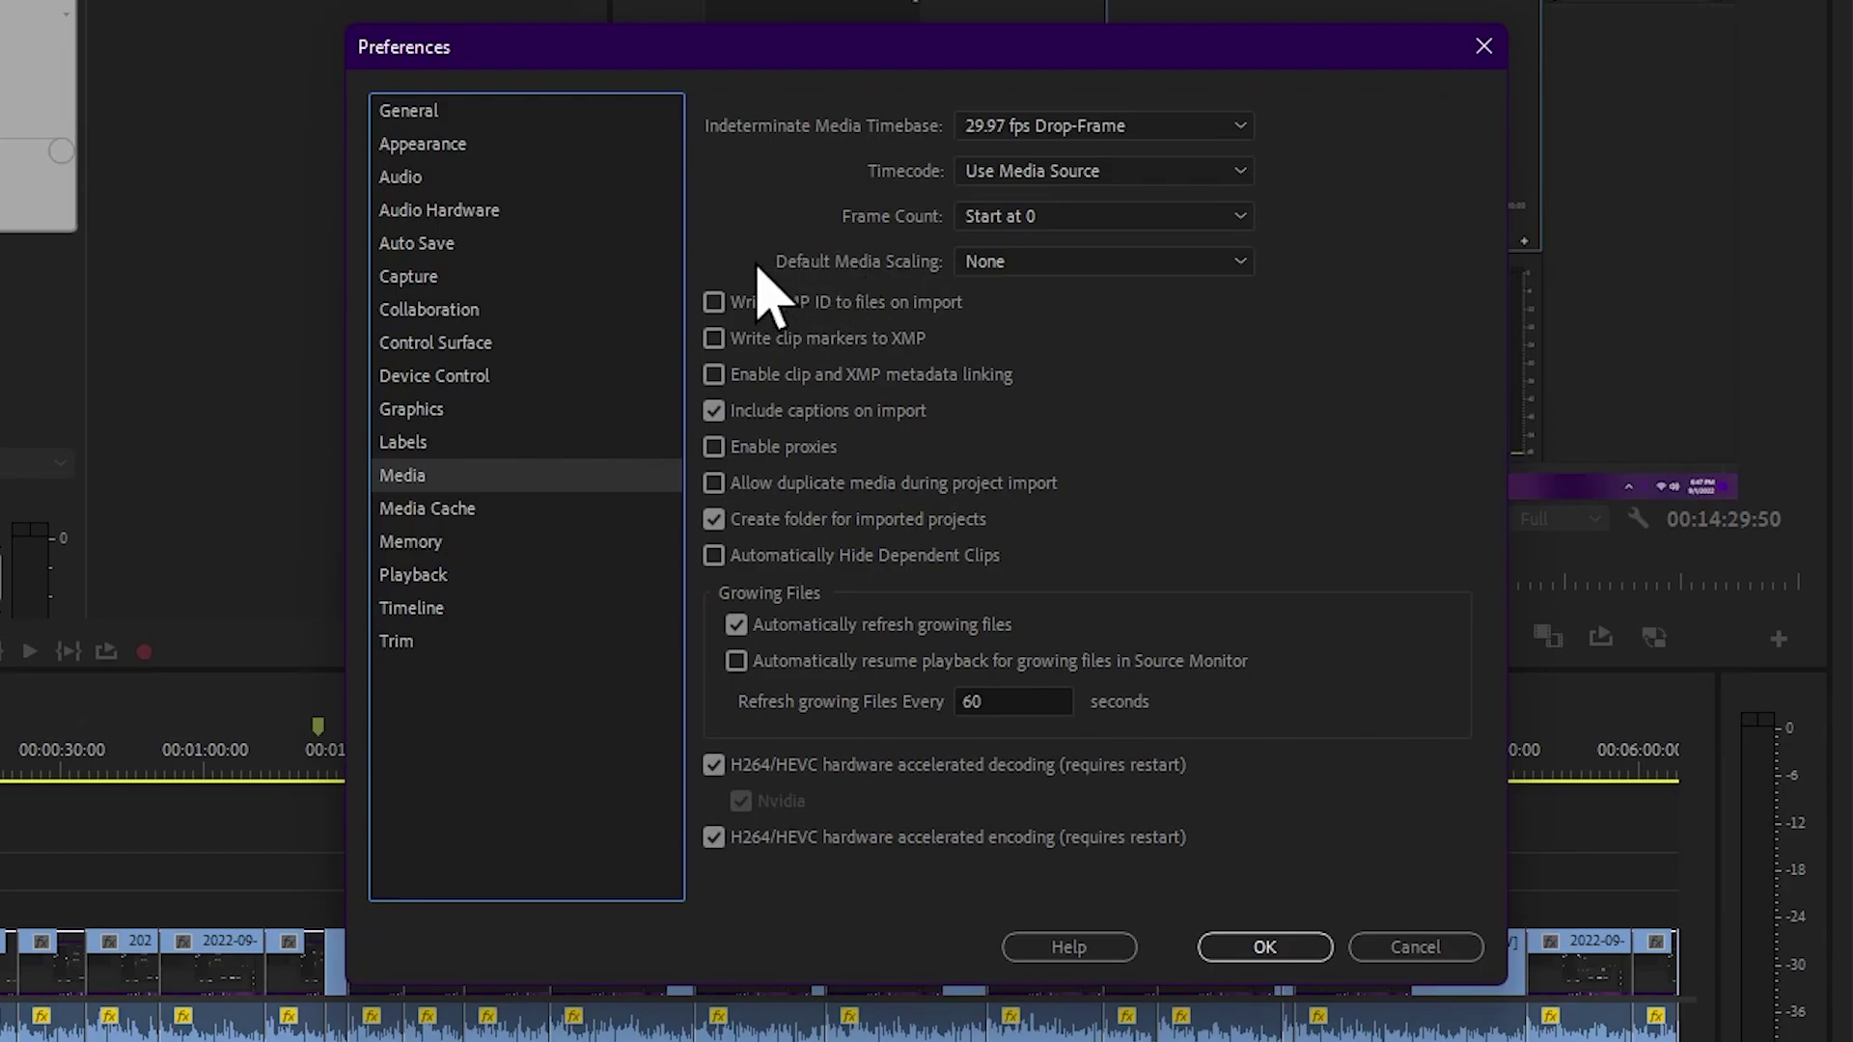
left_click(991, 267)
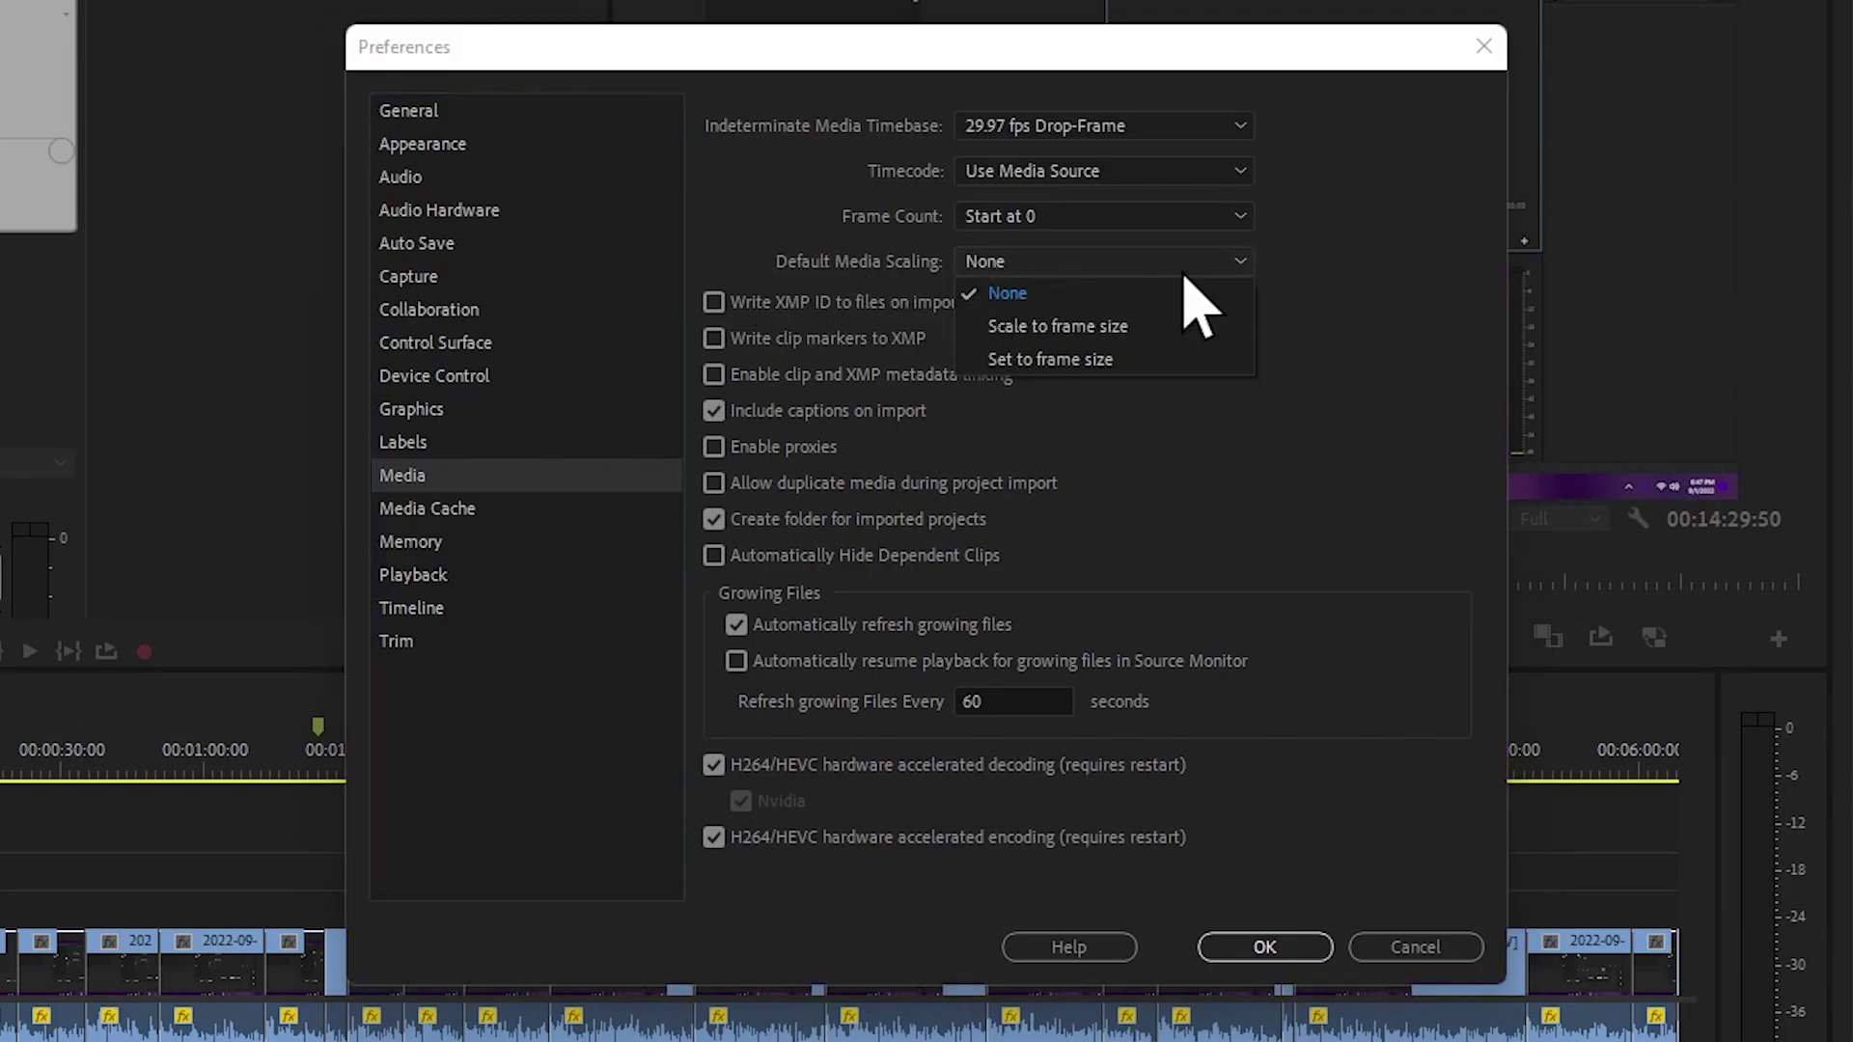
left_click(1119, 359)
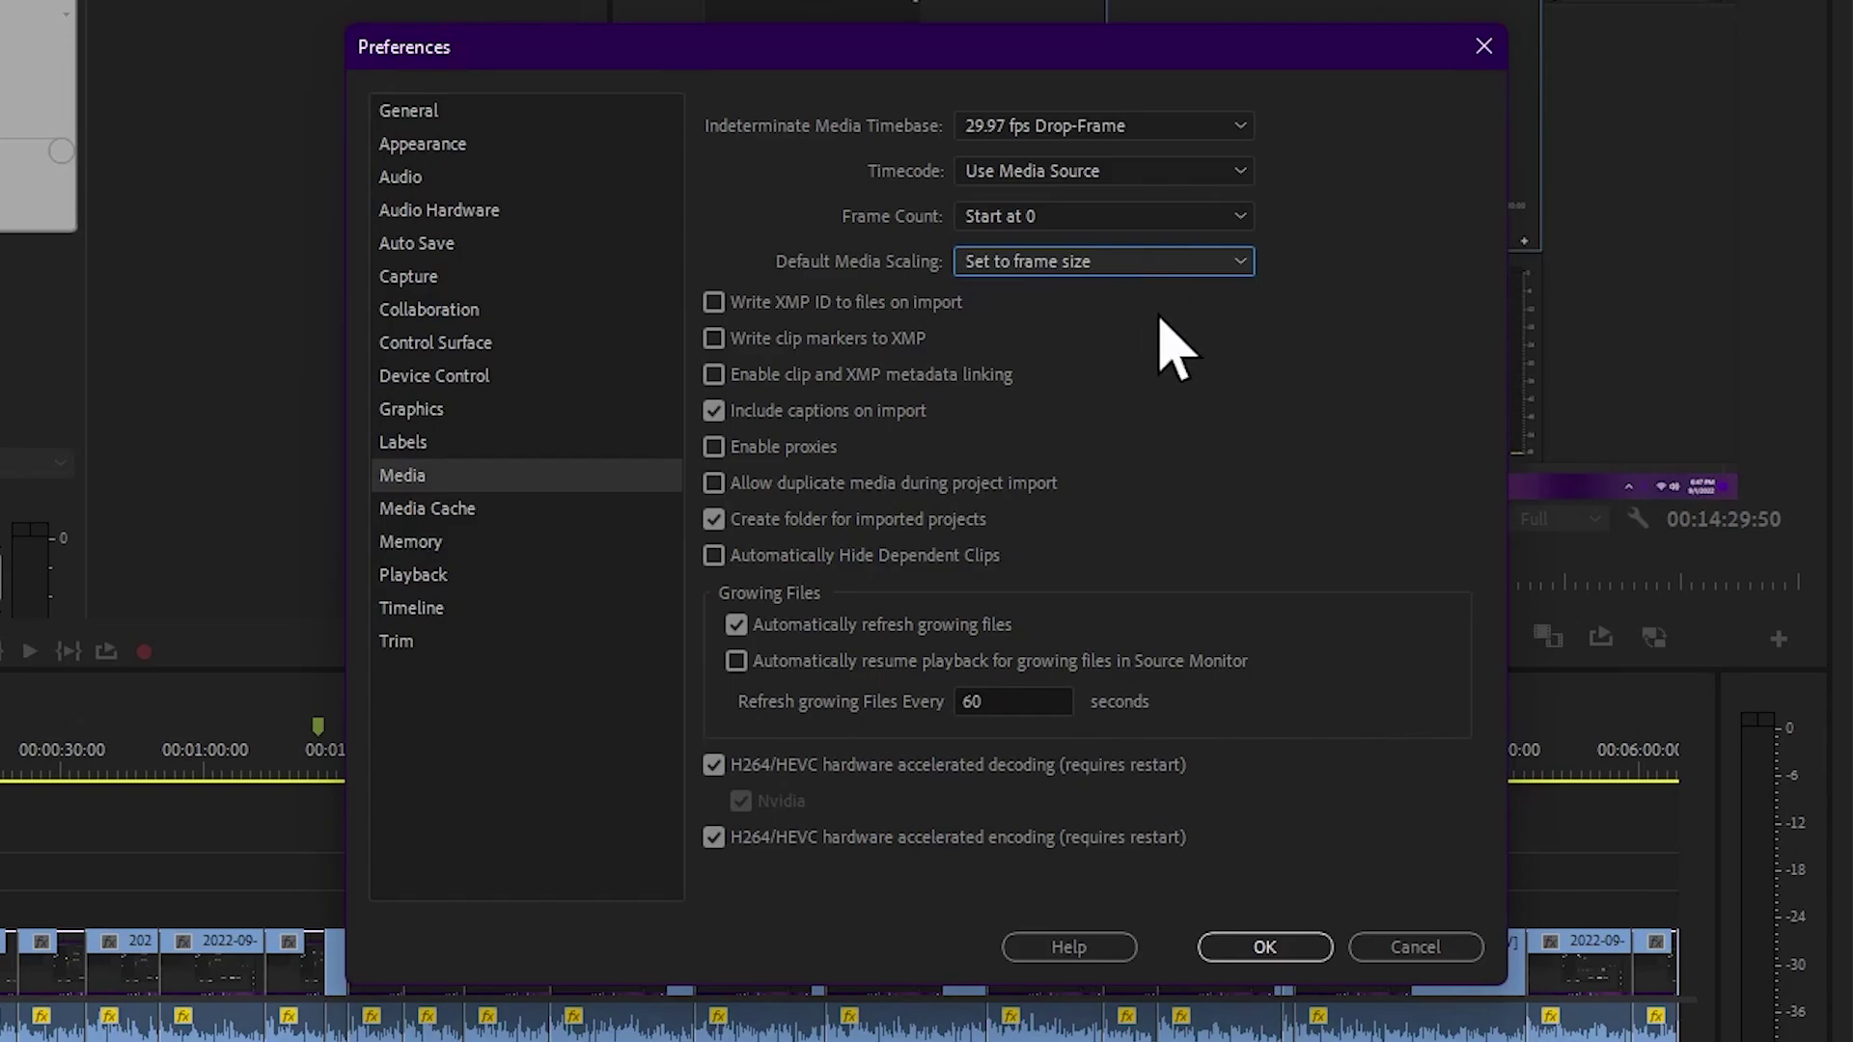